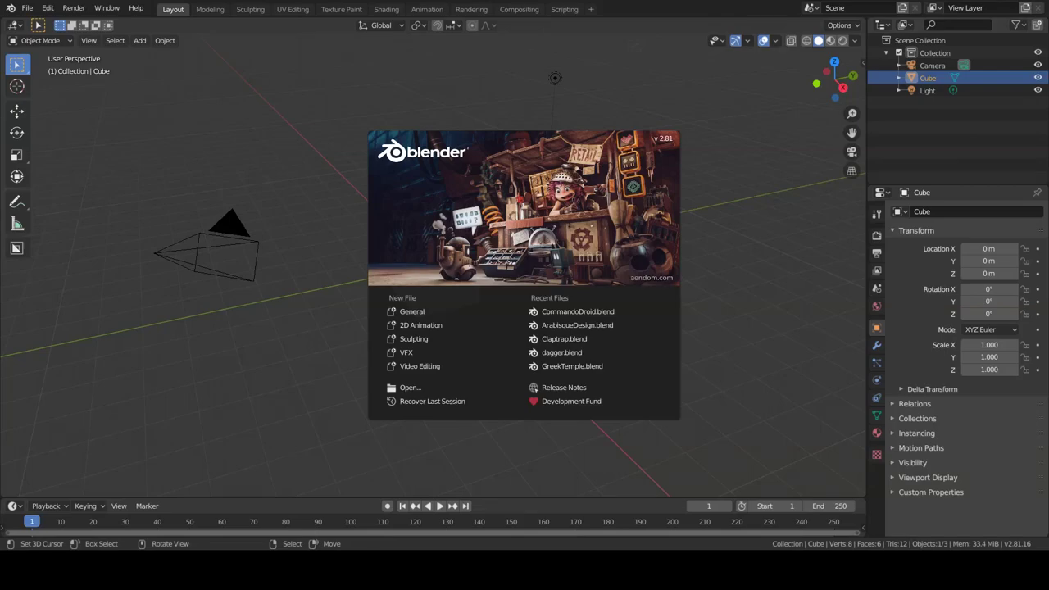
# Switch to front view, load a reference from the Desktop, and delete the wrongly loaded palette png.
pyautogui.click(557, 296)
pyautogui.scroll(3, 485, 305)
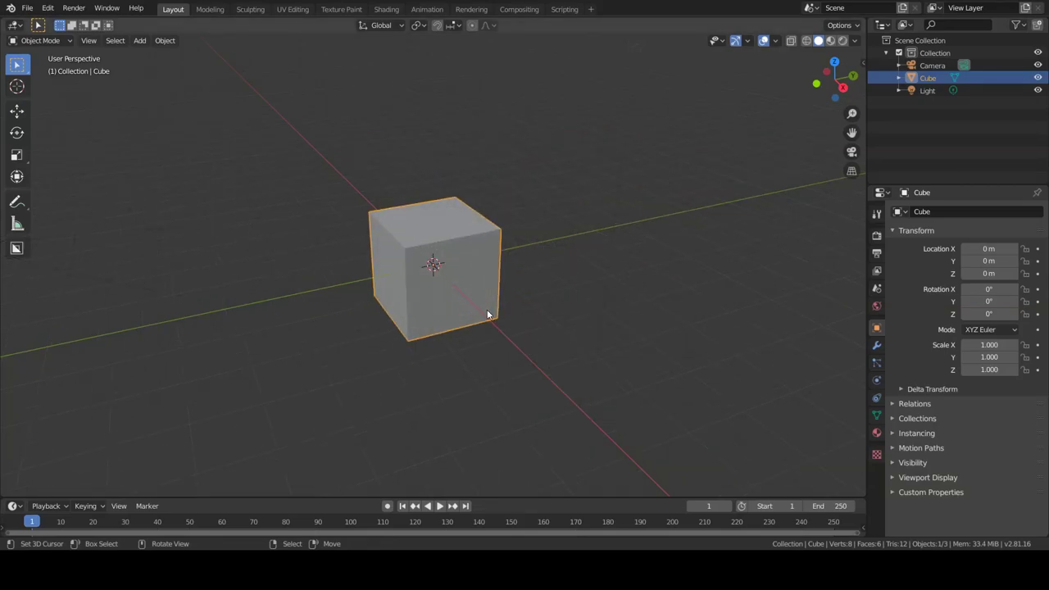
pyautogui.hotkey('shift', 'a')
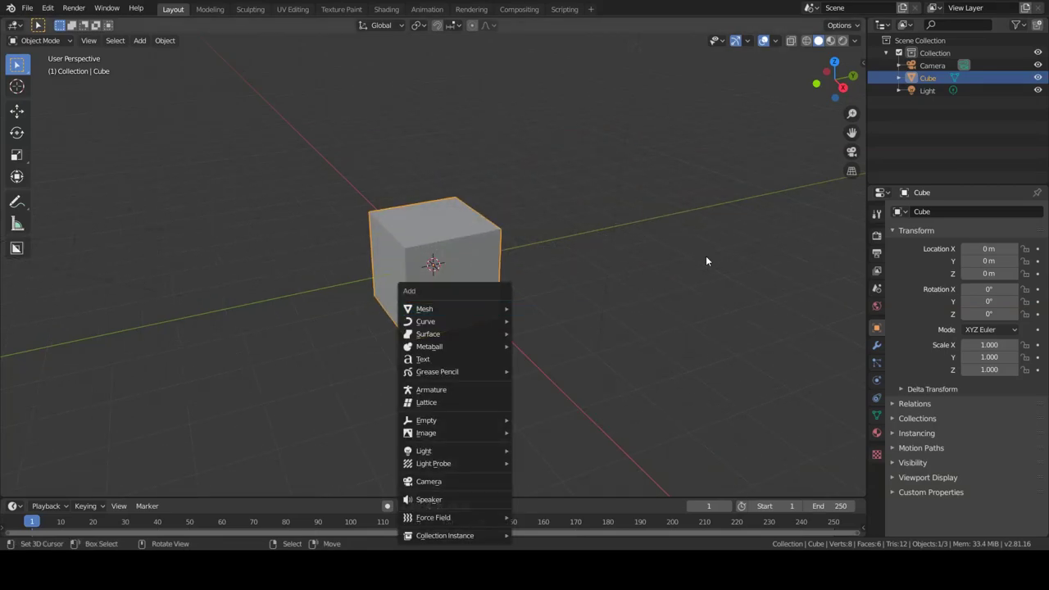
pyautogui.press('KP_1')
pyautogui.hotkey('shift', 'a')
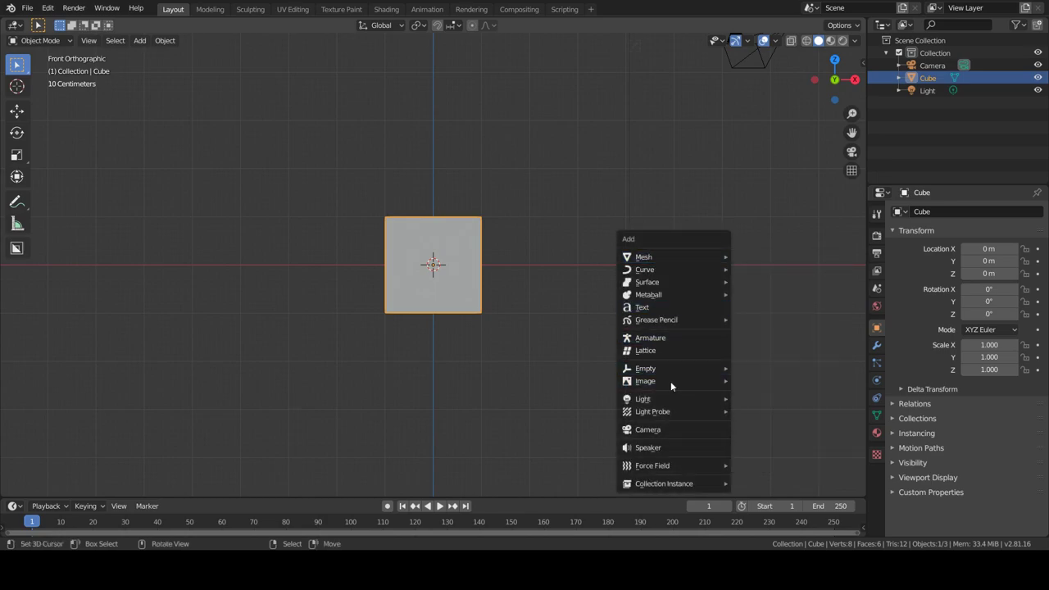
pyautogui.moveTo(645, 381)
pyautogui.click(758, 380)
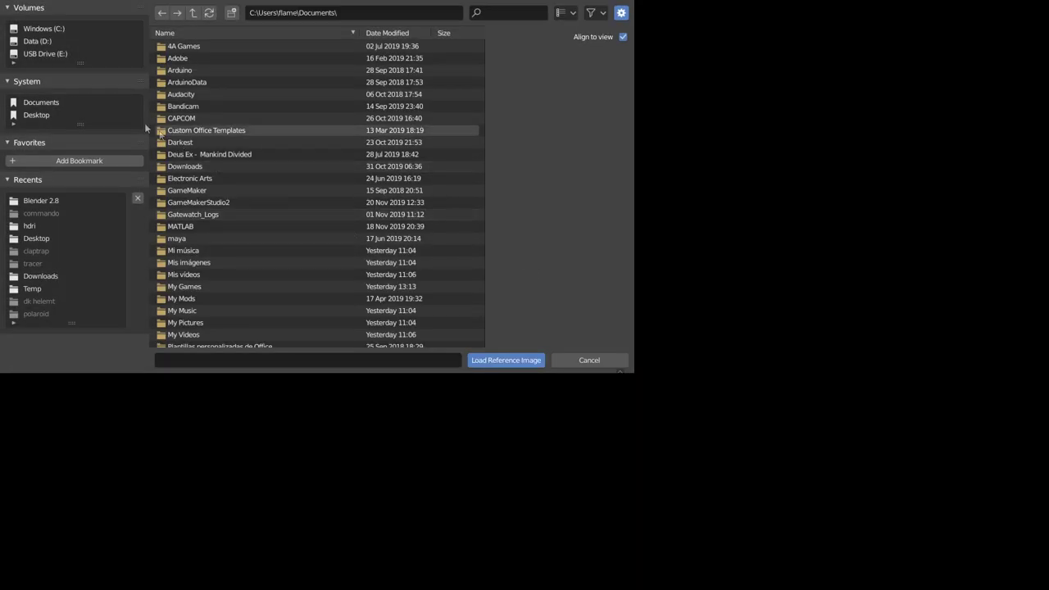
pyautogui.click(37, 115)
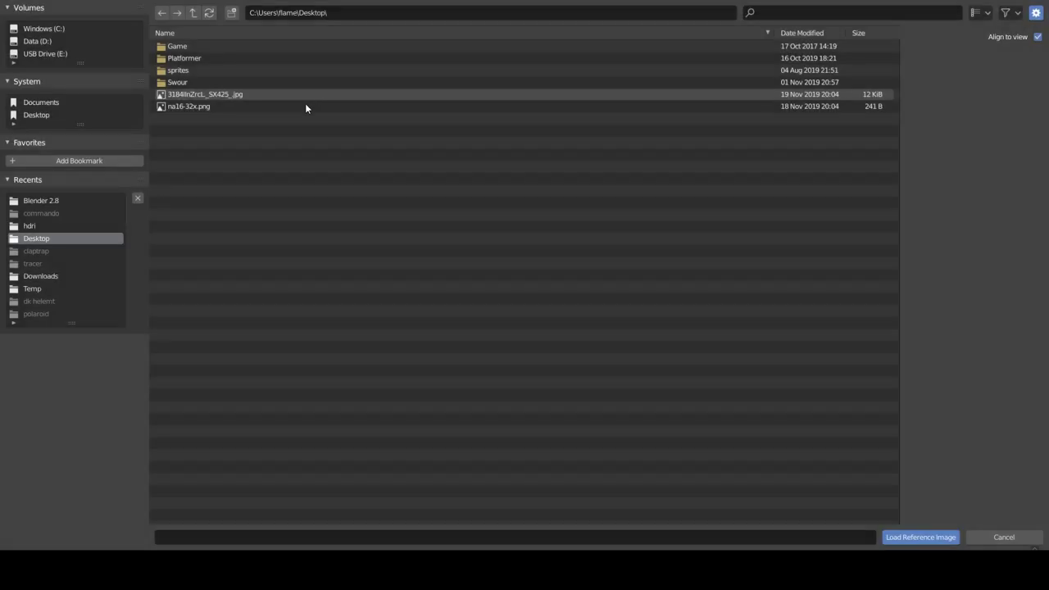
pyautogui.doubleClick(305, 105)
pyautogui.press('x')
pyautogui.click(356, 177)
# Add the BMO console picture from the Desktop as a reference image behind the cube.
pyautogui.hotkey('shift', 'a')
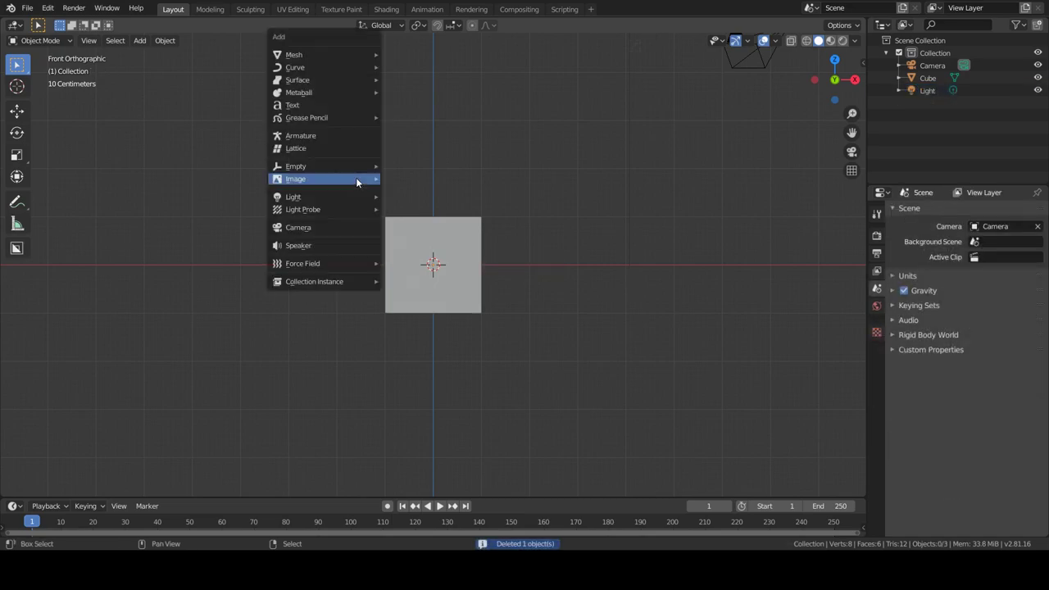
pyautogui.click(406, 179)
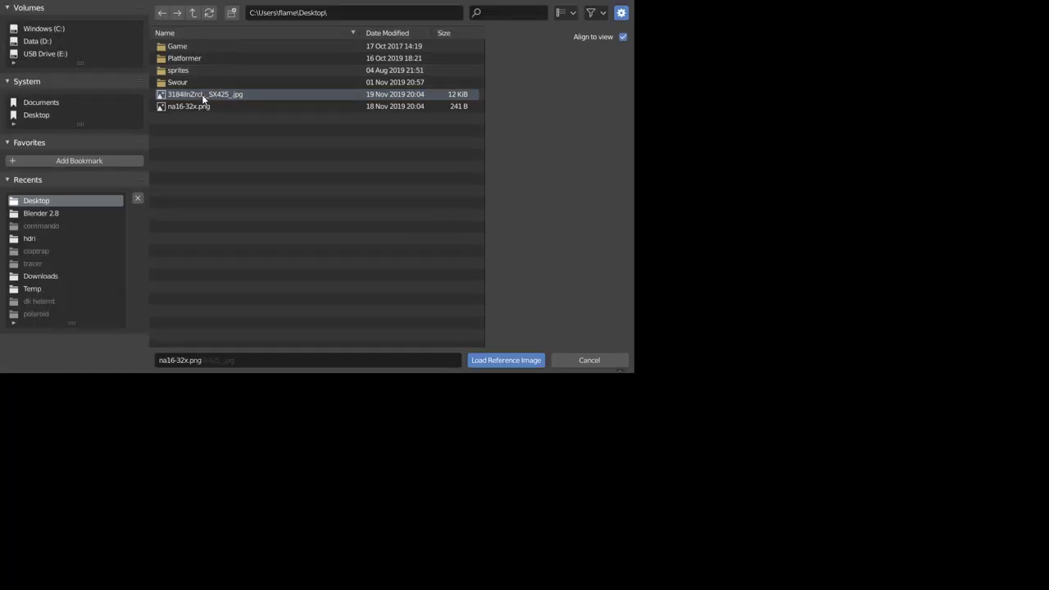
pyautogui.doubleClick(204, 97)
pyautogui.scroll(3, 422, 274)
# Scale the cube along X and Z to match the BMO body's width and height.
pyautogui.press('s')
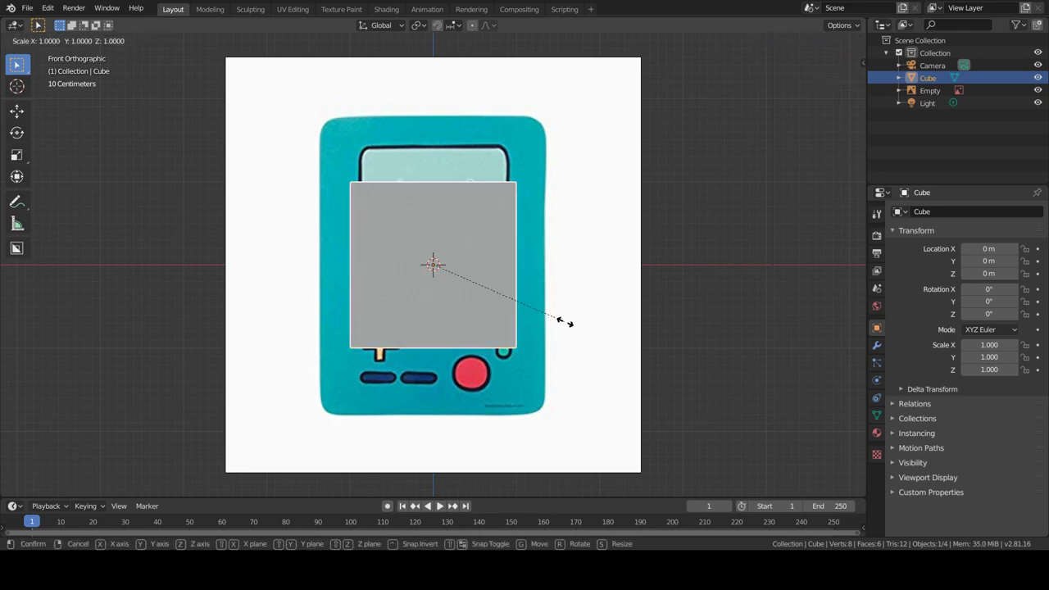
pyautogui.press('x')
pyautogui.click(621, 330)
pyautogui.press('z')
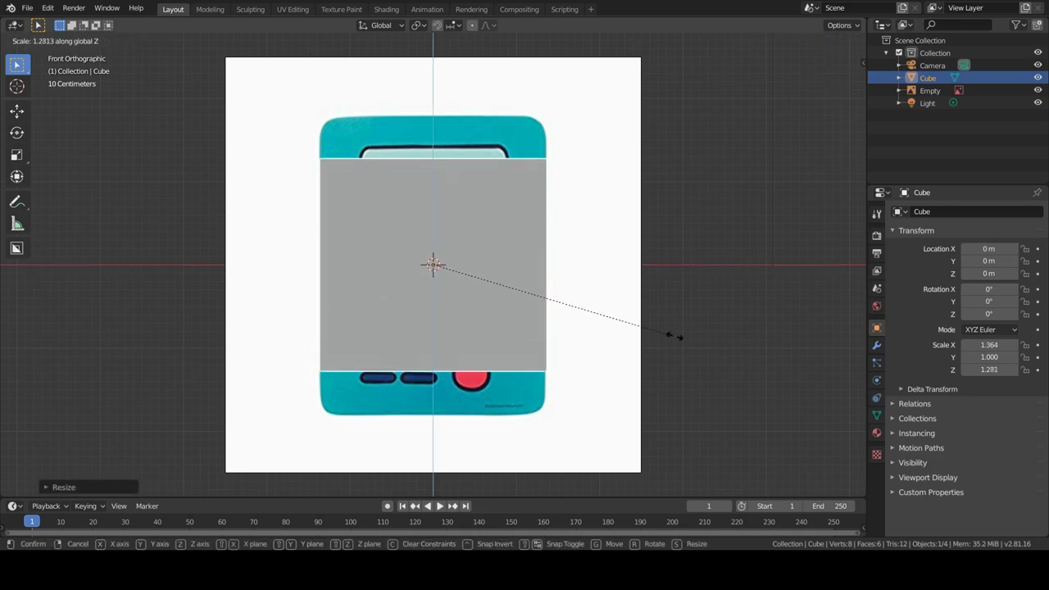
pyautogui.click(775, 356)
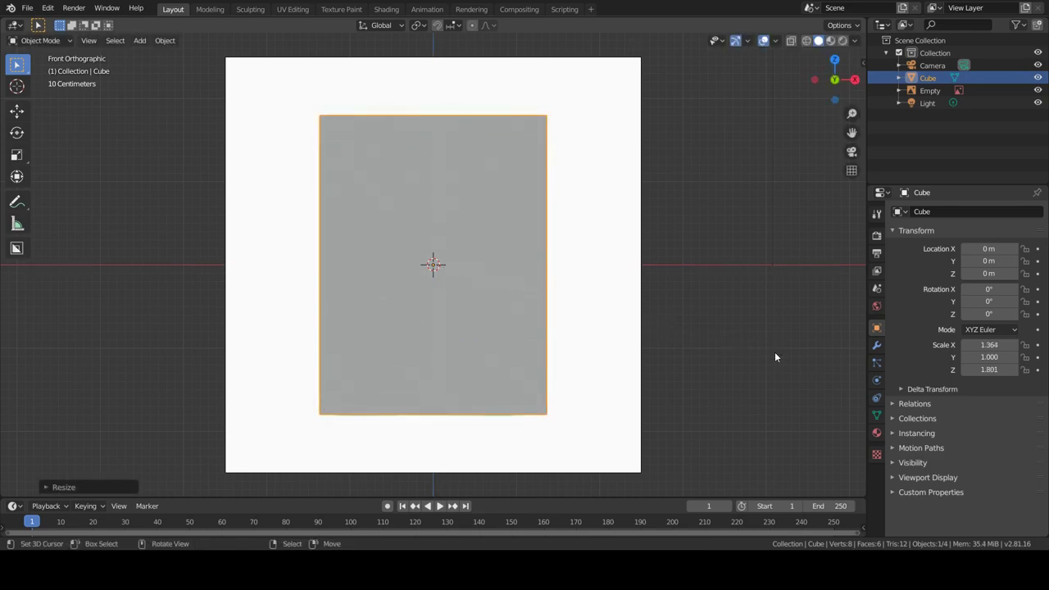
# Select the cube's corner edges in Edit Mode and bevel them, undoing the uneven first result.
pyautogui.moveTo(604, 429)
pyautogui.mouseDown(button='middle')
pyautogui.moveTo(496, 430)
pyautogui.moveTo(511, 434)
pyautogui.mouseUp(button='middle')
pyautogui.press('Tab')
pyautogui.click(410, 461)
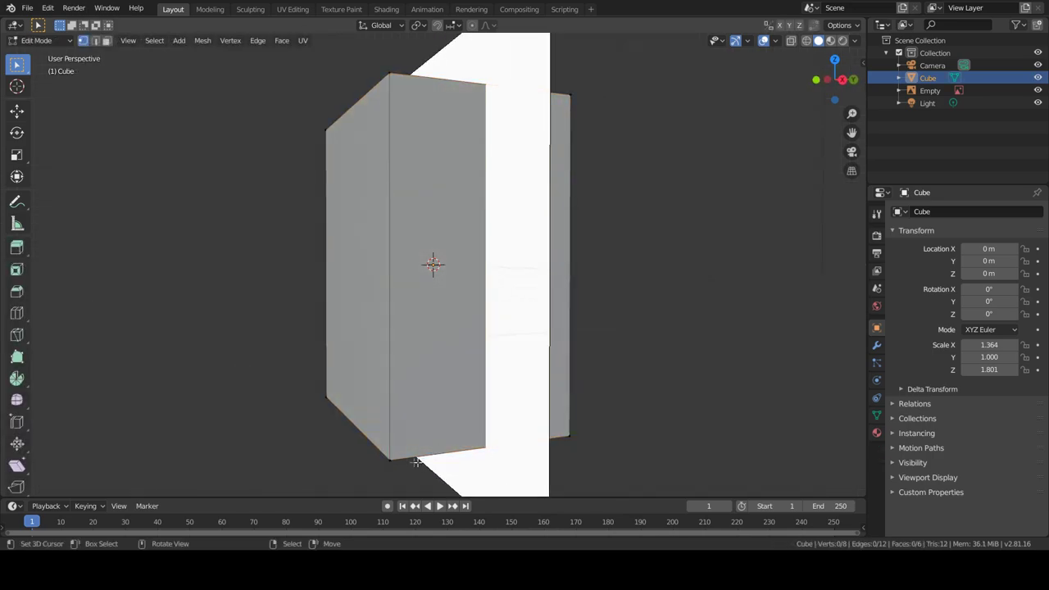
pyautogui.click(95, 40)
pyautogui.keyDown('shift'); pyautogui.click(438, 74); pyautogui.keyUp('shift')
pyautogui.moveTo(437, 73); pyautogui.dragTo(409, 443, button='middle')
pyautogui.keyDown('shift'); pyautogui.click(408, 443); pyautogui.keyUp('shift')
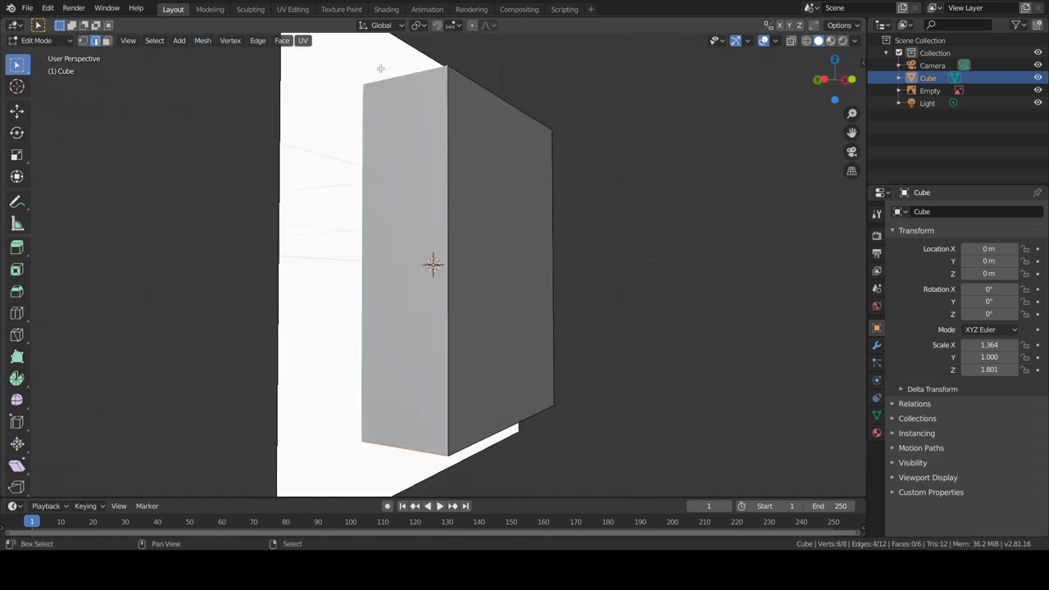
pyautogui.press('KP_1')
pyautogui.hotkey('ctrl', 'b')
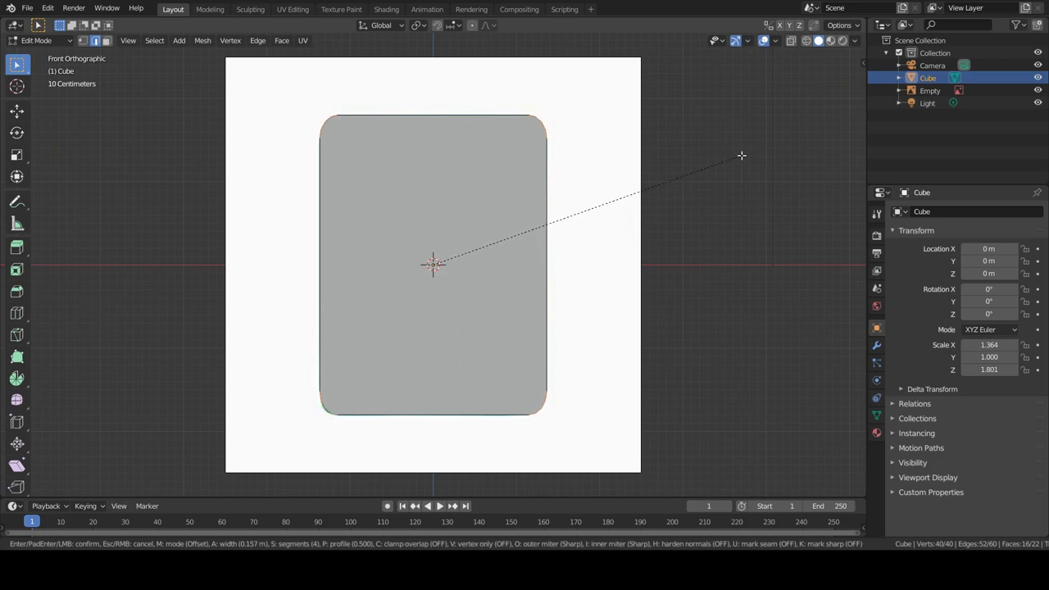
pyautogui.click(741, 159)
pyautogui.hotkey('ctrl', 'z')
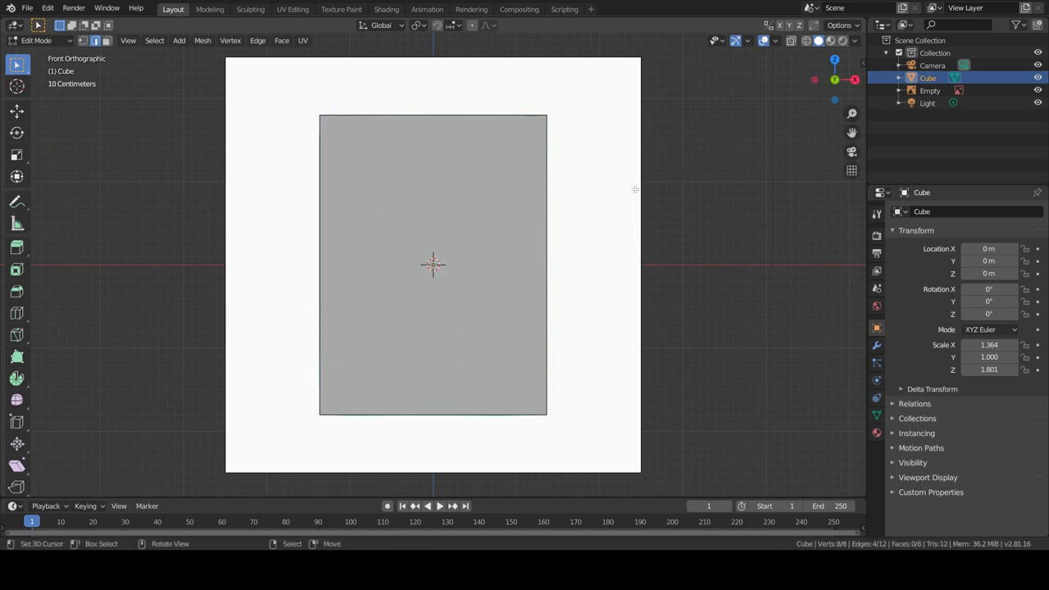
# Apply rotation and scale, bevel the corner edges evenly, and select the front face.
pyautogui.press('Tab')
pyautogui.click(164, 41)
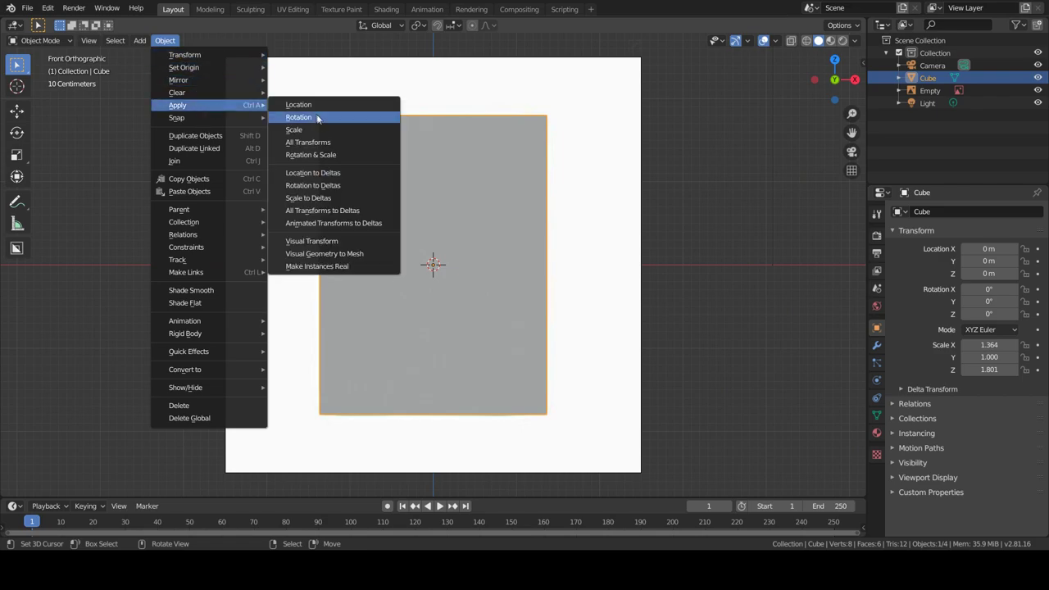
pyautogui.click(327, 158)
pyautogui.press('Tab')
pyautogui.hotkey('ctrl', 'b')
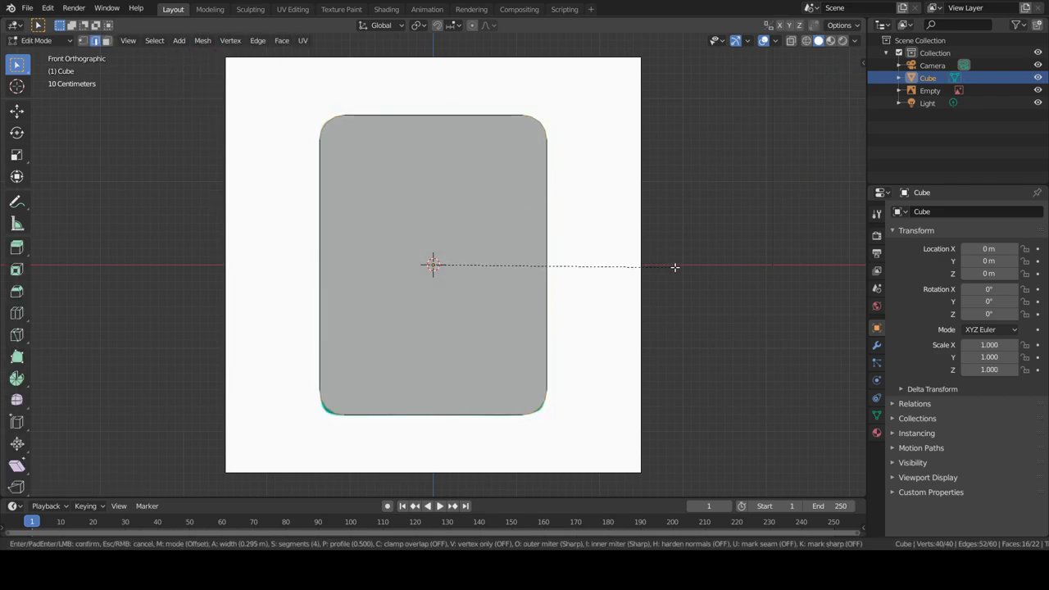
pyautogui.click(667, 271)
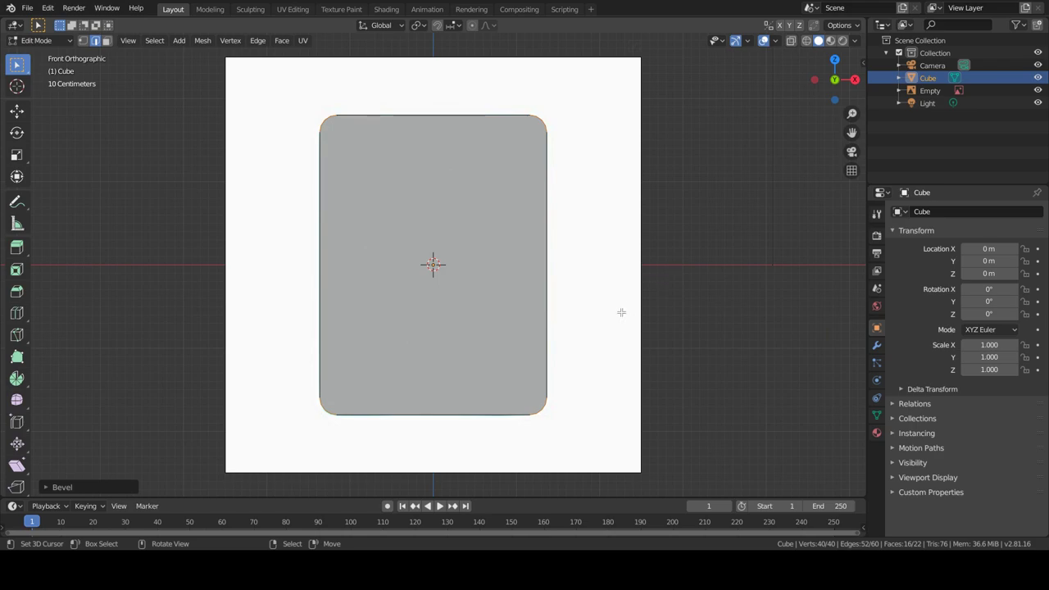
pyautogui.click(107, 40)
pyautogui.click(413, 241)
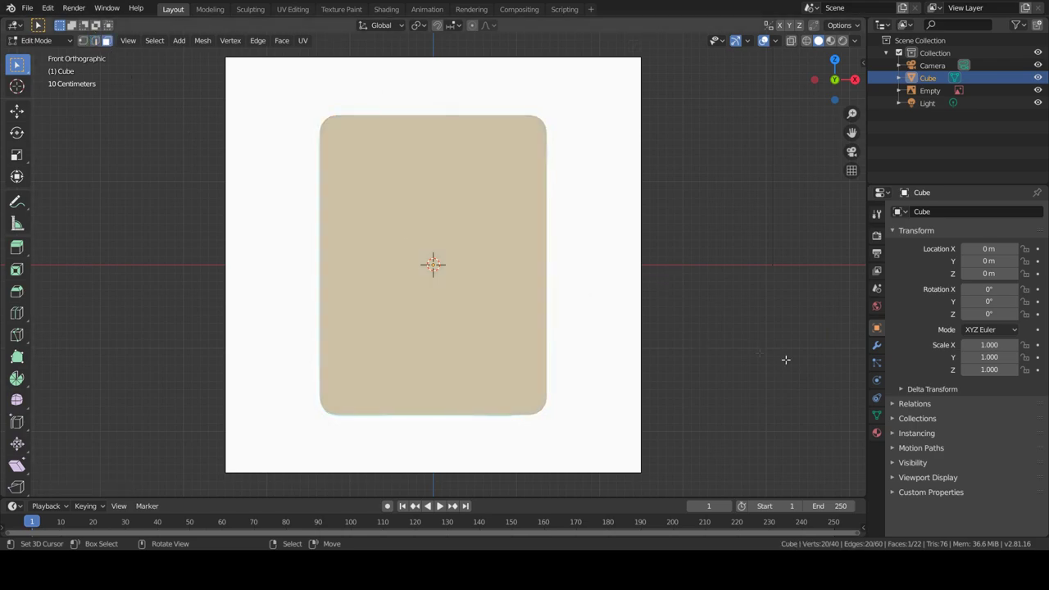
# Inset the cube's front face, abandoning an initial extrude.
pyautogui.press('e')
pyautogui.press('s')
pyautogui.rightClick(736, 341)
pyautogui.press('i')
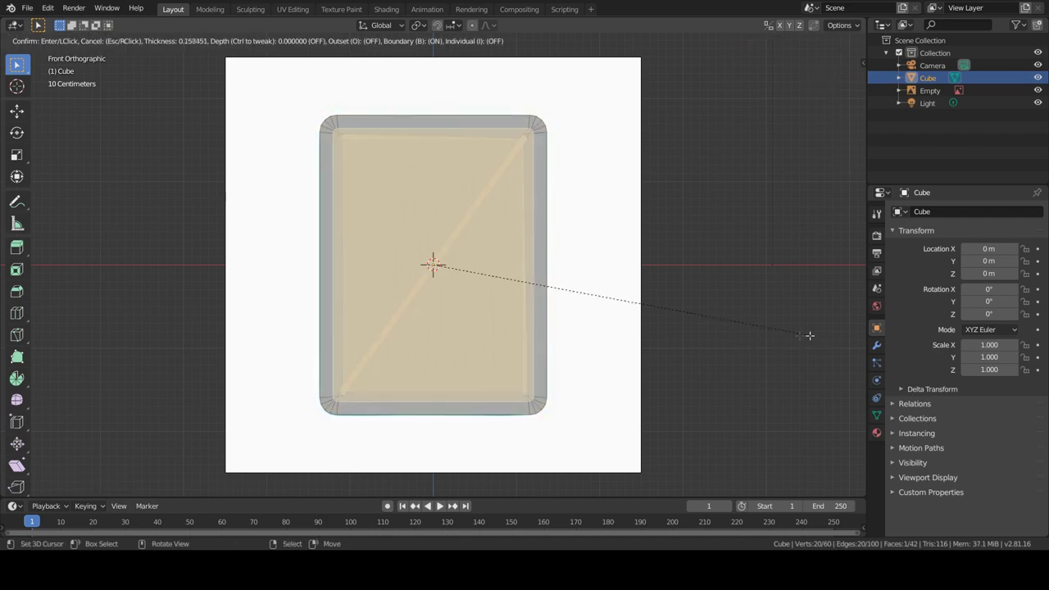
pyautogui.click(816, 331)
# Shrink the inset face vertically and horizontally toward the screen's proportions.
pyautogui.press('s')
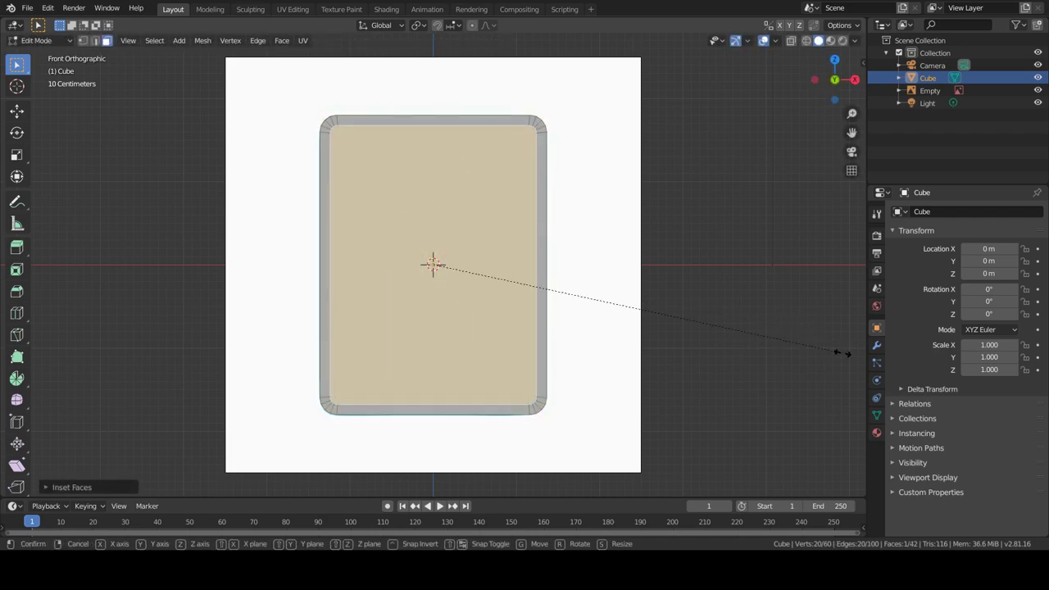
pyautogui.press('z')
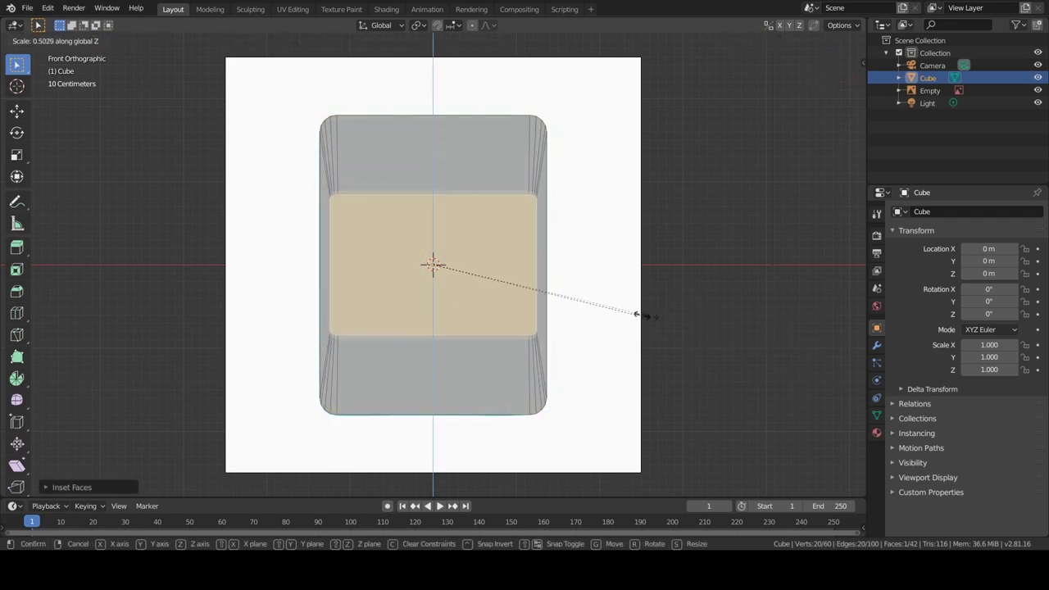
pyautogui.click(679, 321)
pyautogui.press('s')
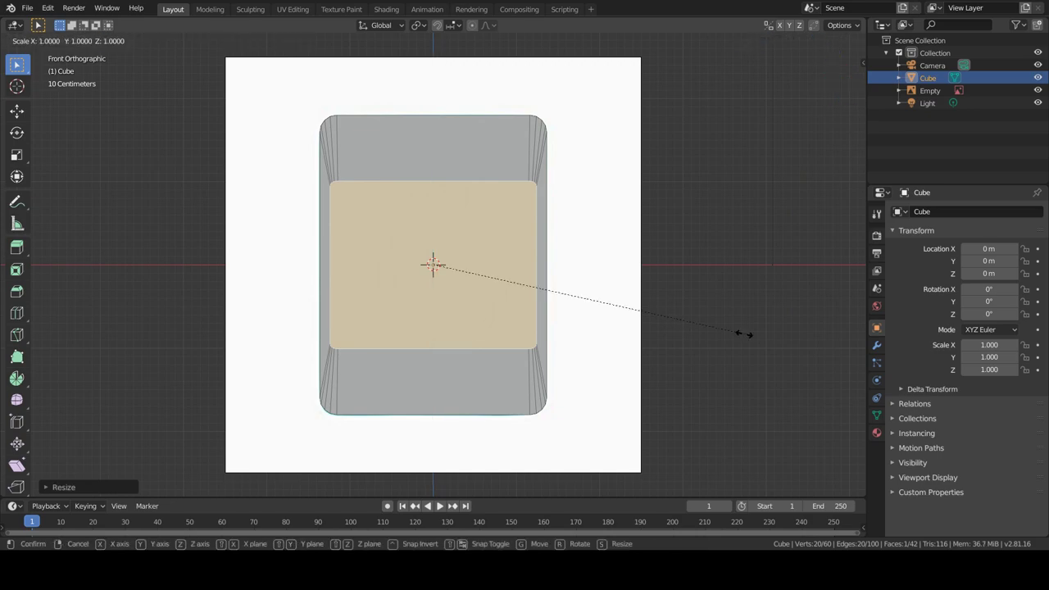
pyautogui.press('x')
pyautogui.click(702, 323)
# With X-ray on, move and resize the inner face over the reference screen area.
pyautogui.click(791, 42)
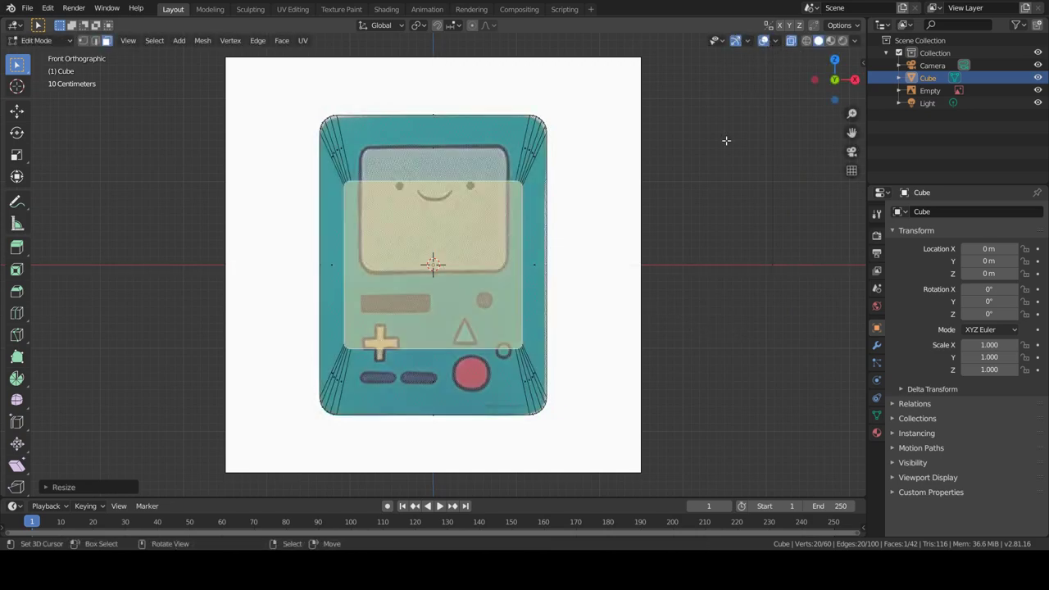
pyautogui.press('g')
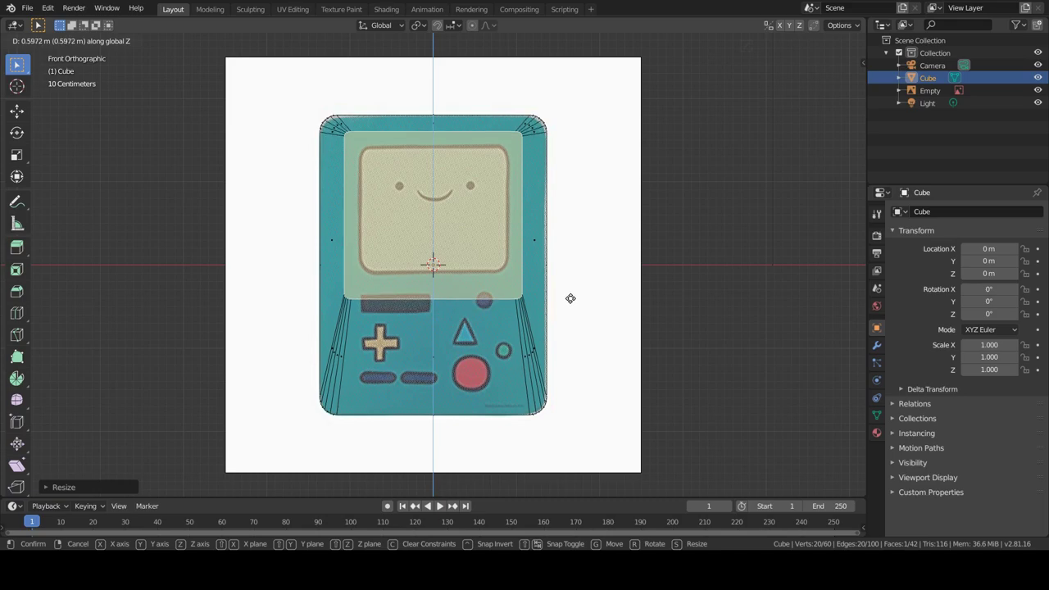
pyautogui.click(572, 300)
pyautogui.press('s')
pyautogui.click(642, 302)
pyautogui.press('g')
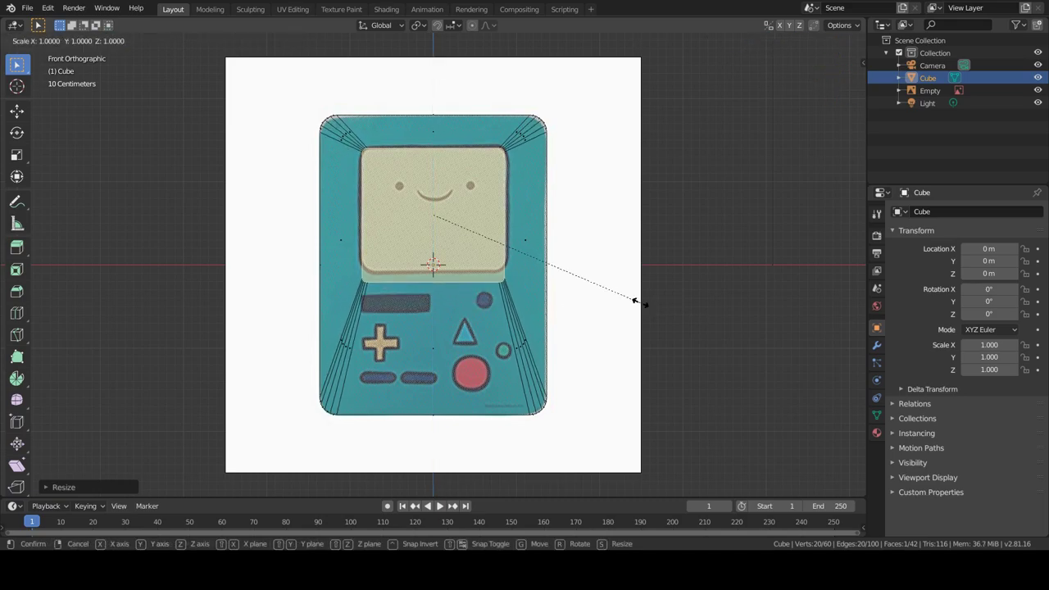
pyautogui.click(611, 292)
# Nudge the screen panel vertically, set its final size, and leave Edit Mode.
pyautogui.press('g')
pyautogui.press('z')
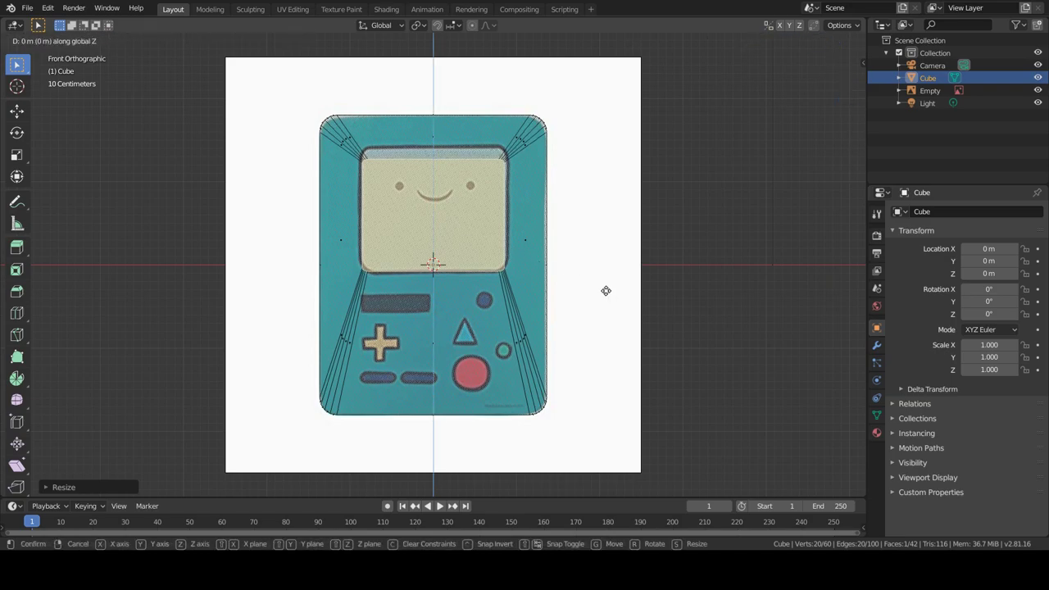
pyautogui.click(605, 286)
pyautogui.press('s')
pyautogui.click(644, 287)
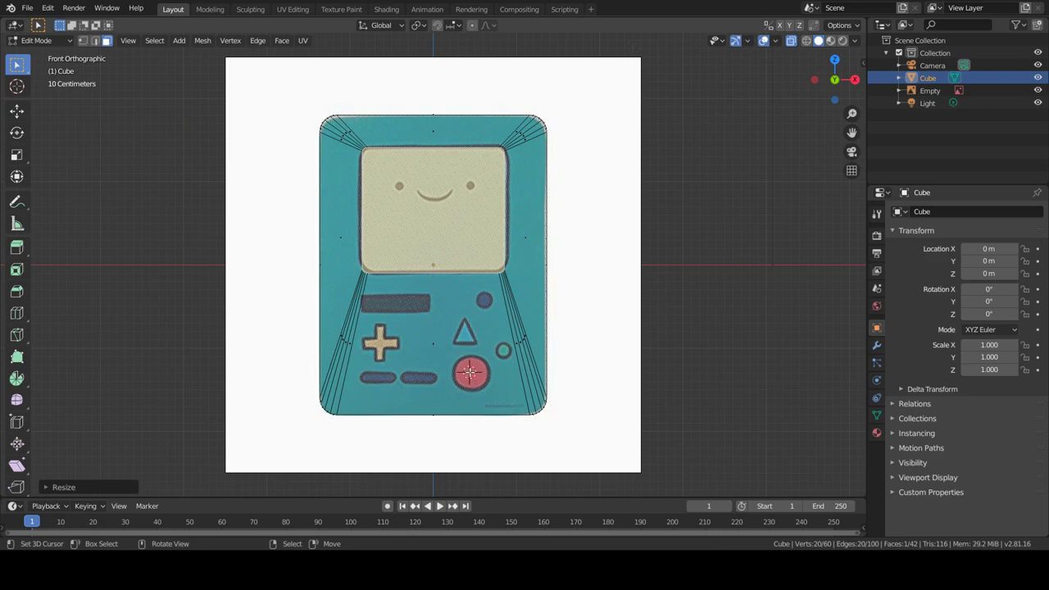
pyautogui.press('Tab')
pyautogui.hotkey('shift', 'a')
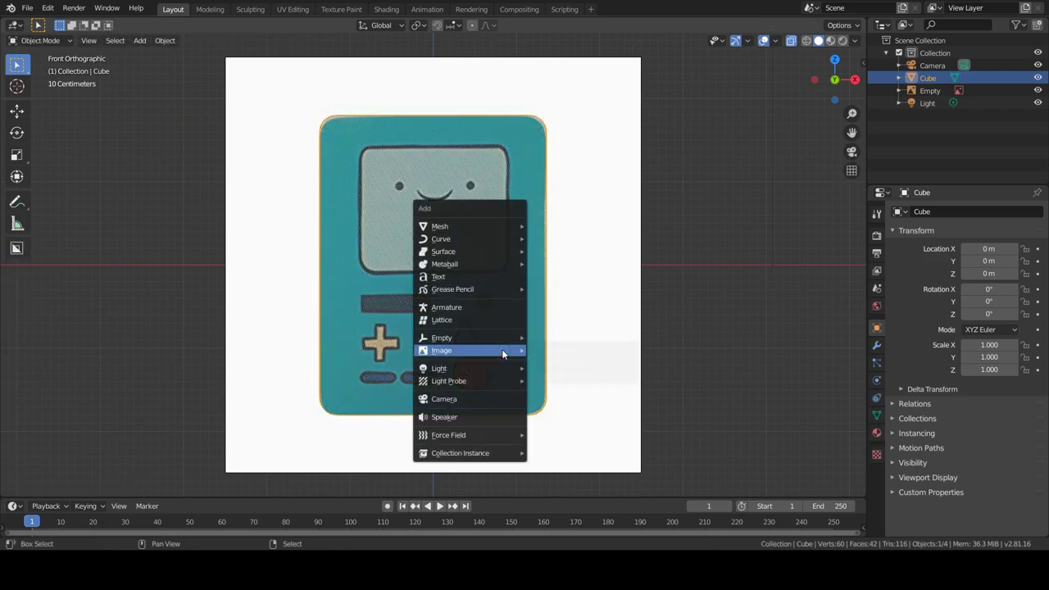
pyautogui.moveTo(442, 226)
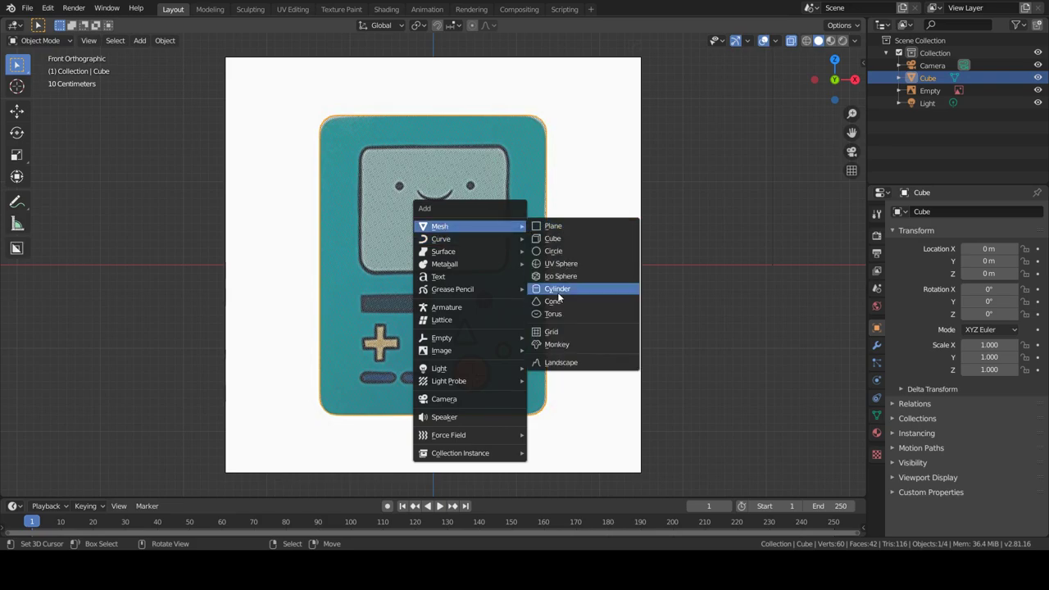
# Add a cylinder rotated 90° on X, scaled to 0.225, over the red button.
pyautogui.click(558, 292)
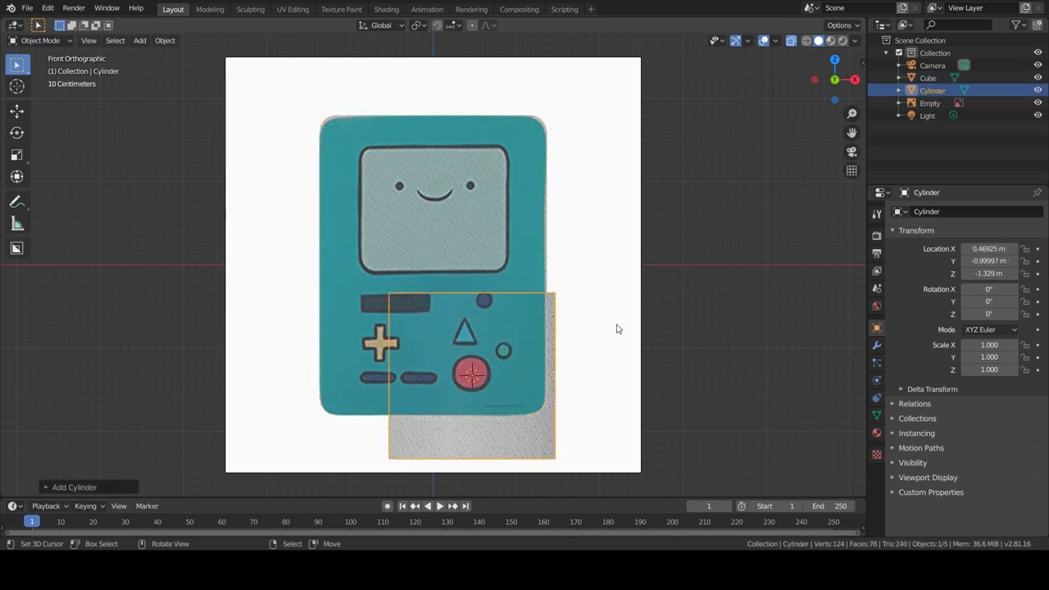
pyautogui.press('r')
pyautogui.press('x')
pyautogui.press('9')
pyautogui.press('0')
pyautogui.press('Return')
pyautogui.press('s')
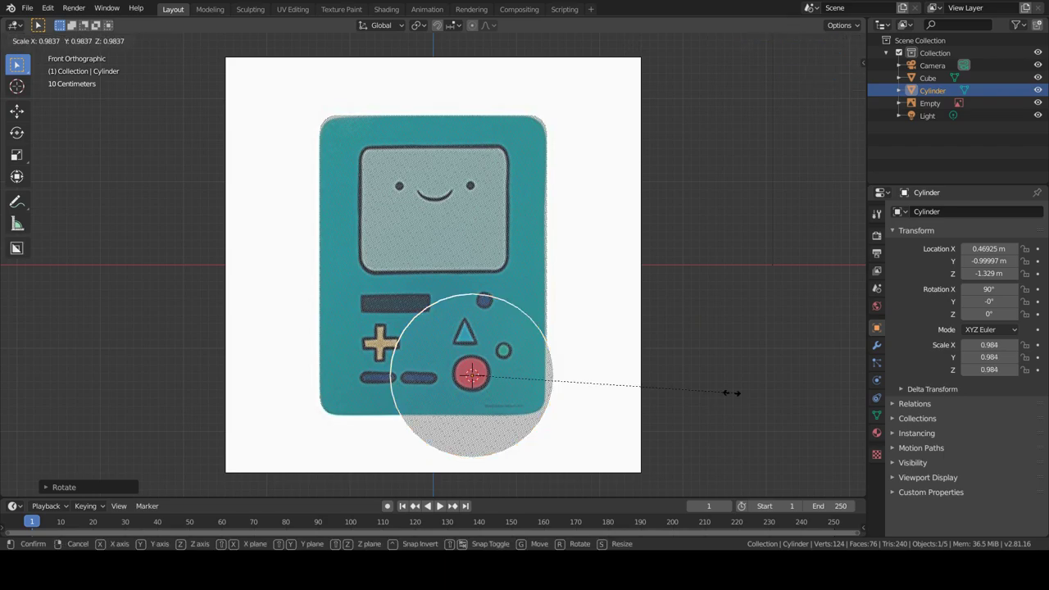
pyautogui.click(533, 376)
pyautogui.press('g')
pyautogui.click(553, 405)
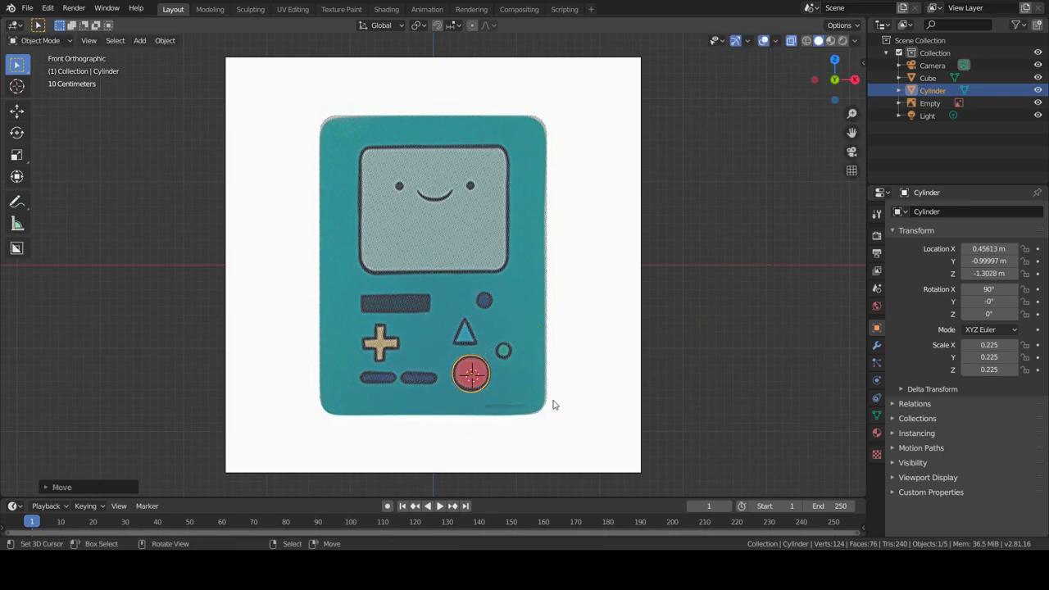
# Duplicate the disc onto the small green circle and shrink it to fit, keeping its thickness.
pyautogui.hotkey('shift', 'd')
pyautogui.press('z')
pyautogui.click(551, 381)
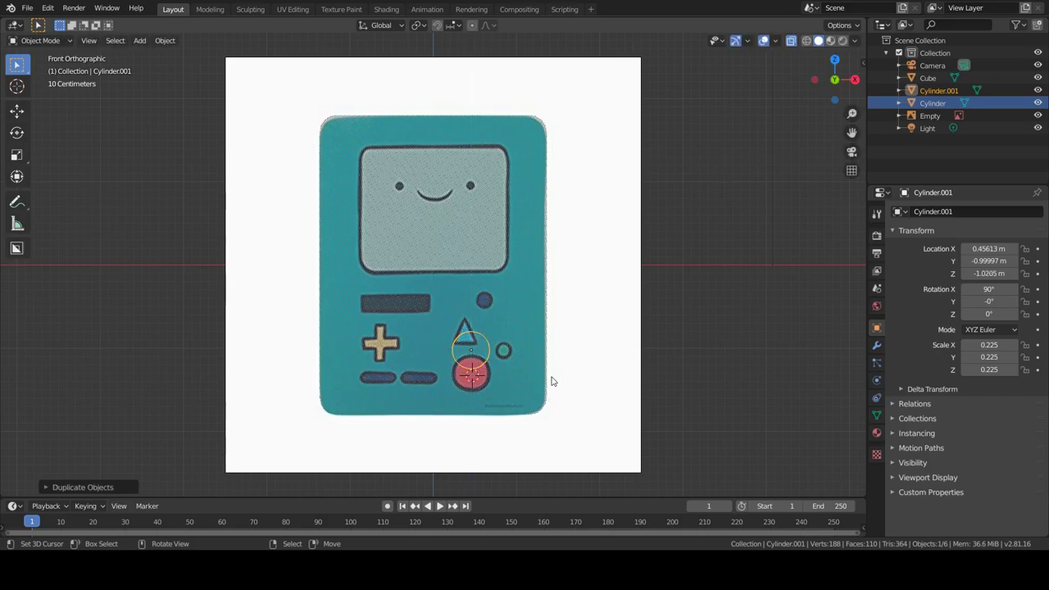
pyautogui.press('g')
pyautogui.press('x')
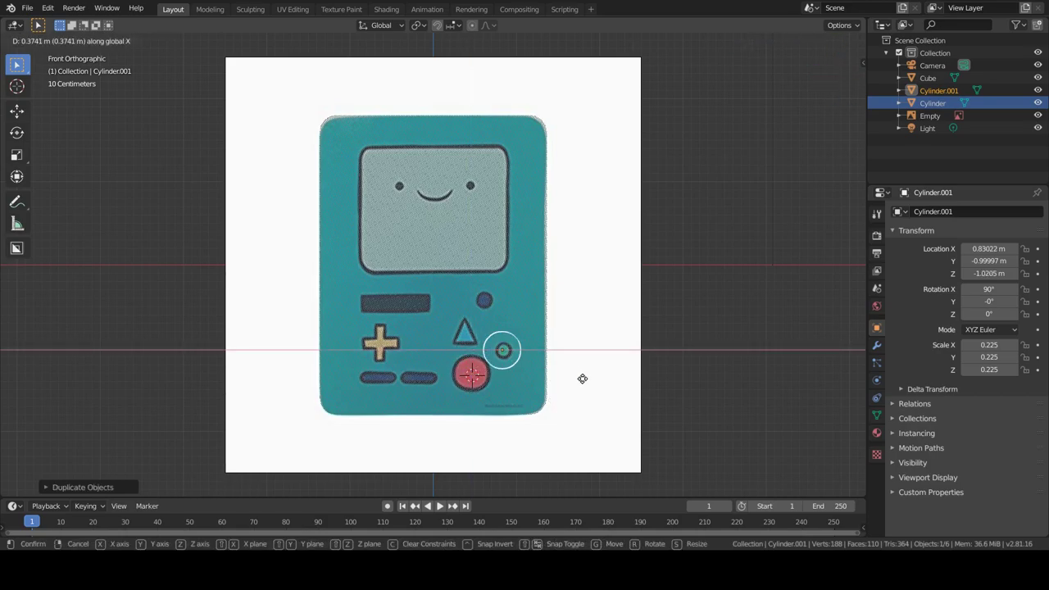
pyautogui.click(598, 382)
pyautogui.press('s')
pyautogui.hotkey('shift', 'z')
pyautogui.hotkey('shift', 'y')
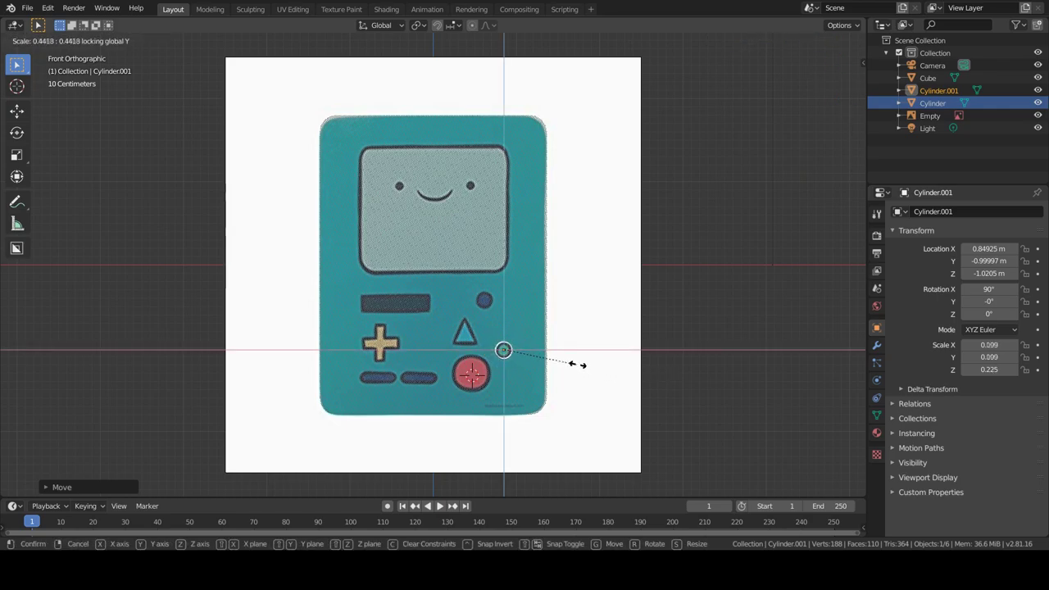
pyautogui.click(574, 366)
# Duplicate the small disc and position the copy over the dark blue circle.
pyautogui.hotkey('shift', 'd')
pyautogui.press('z')
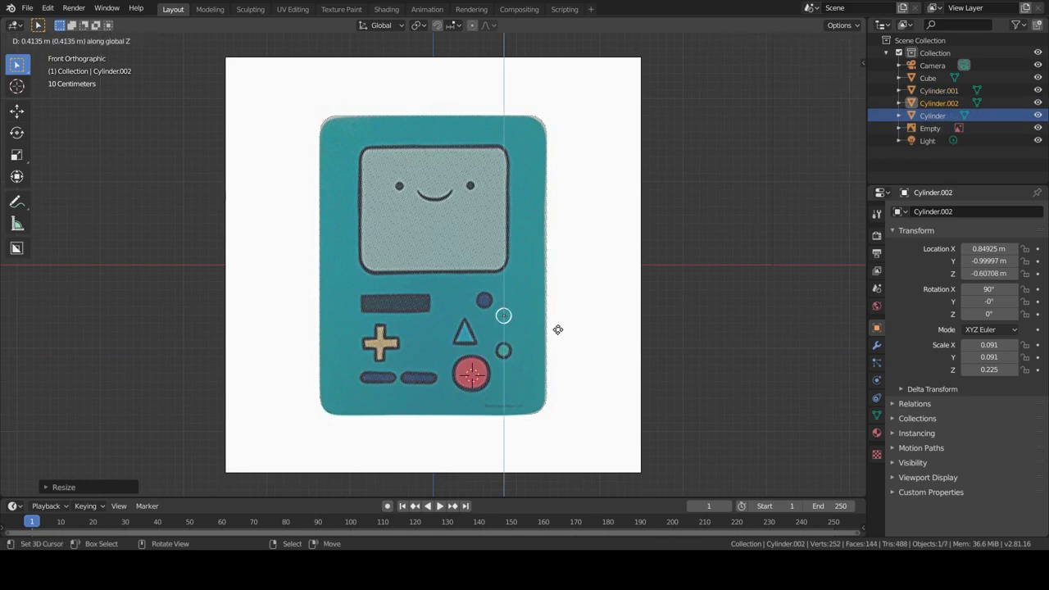
pyautogui.click(558, 361)
pyautogui.moveTo(549, 379)
pyautogui.mouseDown(button='middle')
pyautogui.moveTo(504, 380)
pyautogui.moveTo(517, 376)
pyautogui.mouseUp(button='middle')
pyautogui.press('KP_1')
pyautogui.press('g')
pyautogui.press('z')
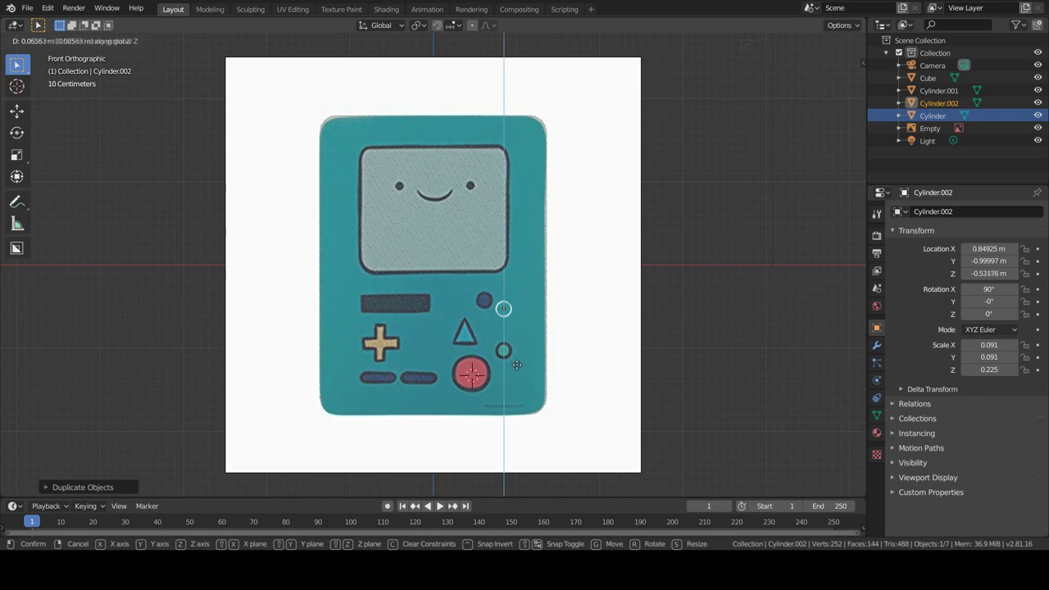
pyautogui.click(515, 358)
pyautogui.press('g')
pyautogui.press('x')
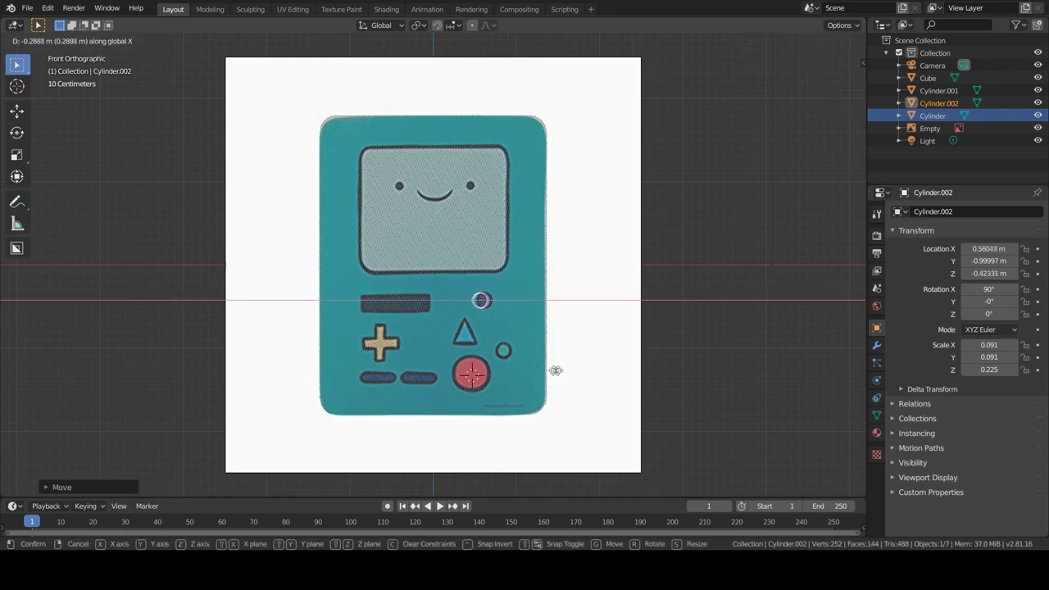
pyautogui.click(556, 371)
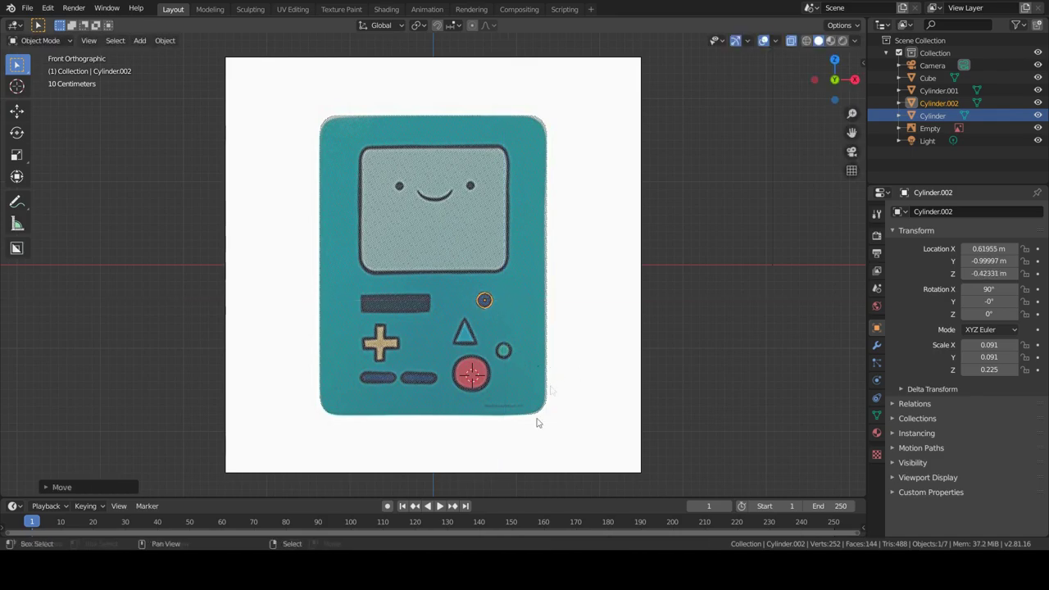
# Duplicate the red button disc and center the copy over the triangle button.
pyautogui.hotkey('shift', 'a')
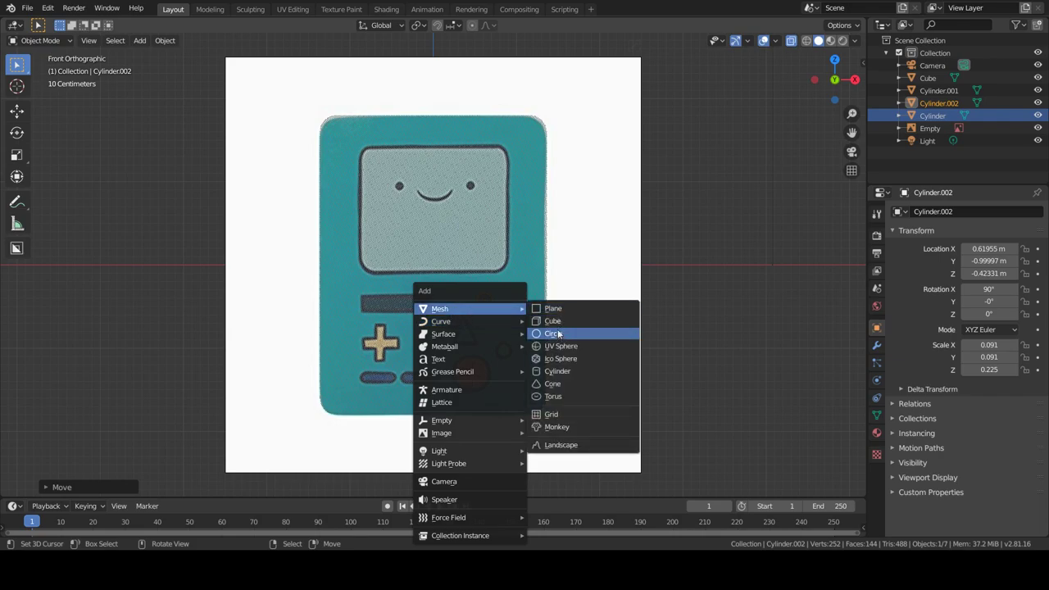
pyautogui.click(481, 379)
pyautogui.click(479, 378)
pyautogui.click(479, 378)
pyautogui.hotkey('shift', 'd')
pyautogui.press('z')
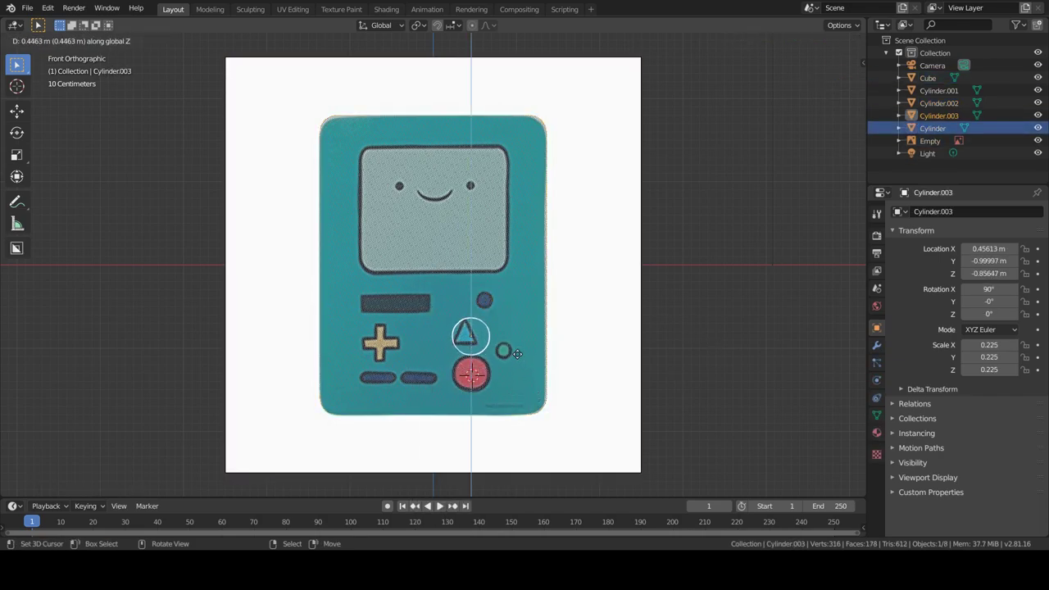
pyautogui.click(618, 370)
pyautogui.press('g')
pyautogui.press('x')
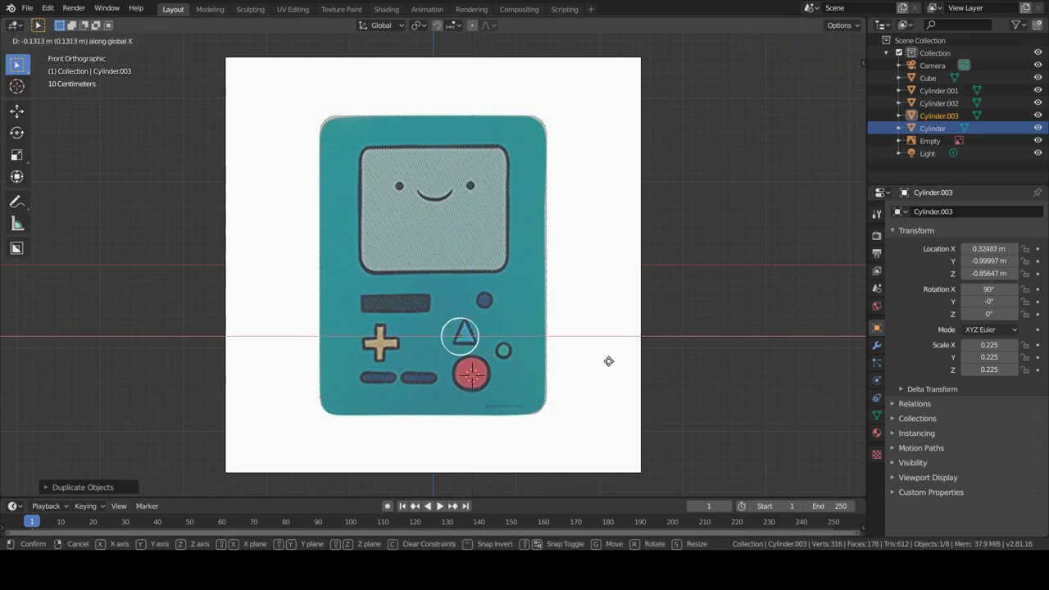
pyautogui.click(609, 360)
# Orbit and zoom to inspect the button discs in 3D, then bring up the viewport shading options.
pyautogui.scroll(3, 517, 456)
pyautogui.scroll(2, 517, 456)
pyautogui.moveTo(517, 456); pyautogui.dragTo(459, 450, button='middle')
pyautogui.scroll(-3, 459, 450)
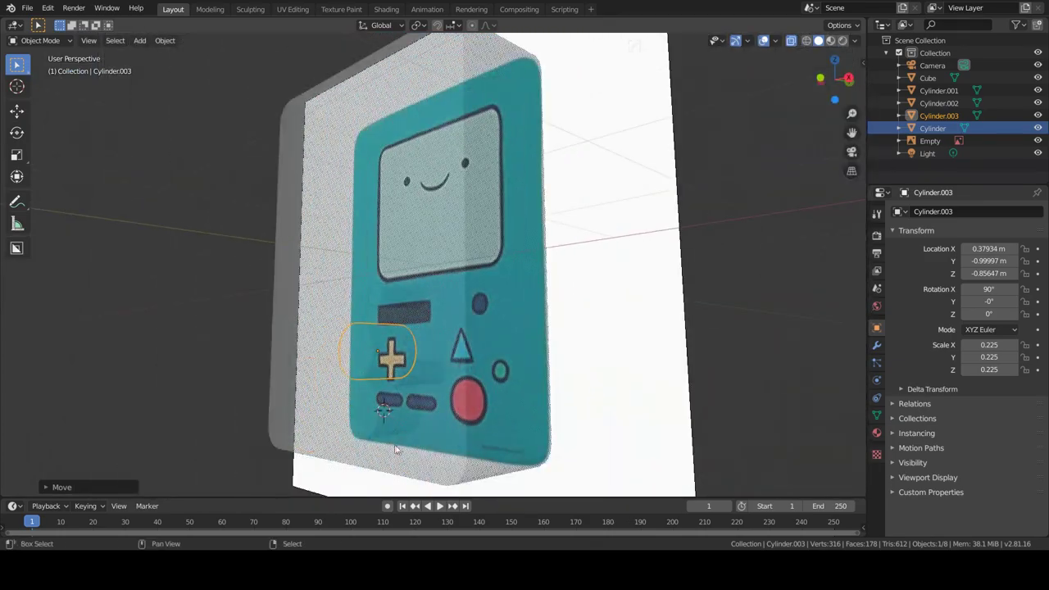
pyautogui.press('z')
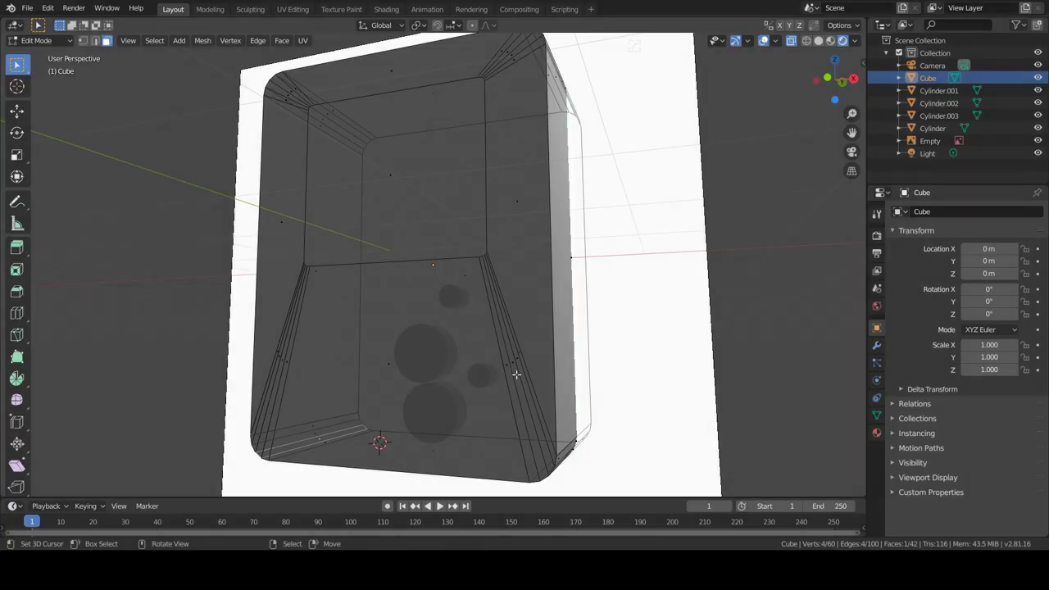
# Select the copy over the triangle and delete all of its vertices in Edit Mode.
pyautogui.click(791, 41)
pyautogui.moveTo(492, 270); pyautogui.dragTo(557, 262, button='middle')
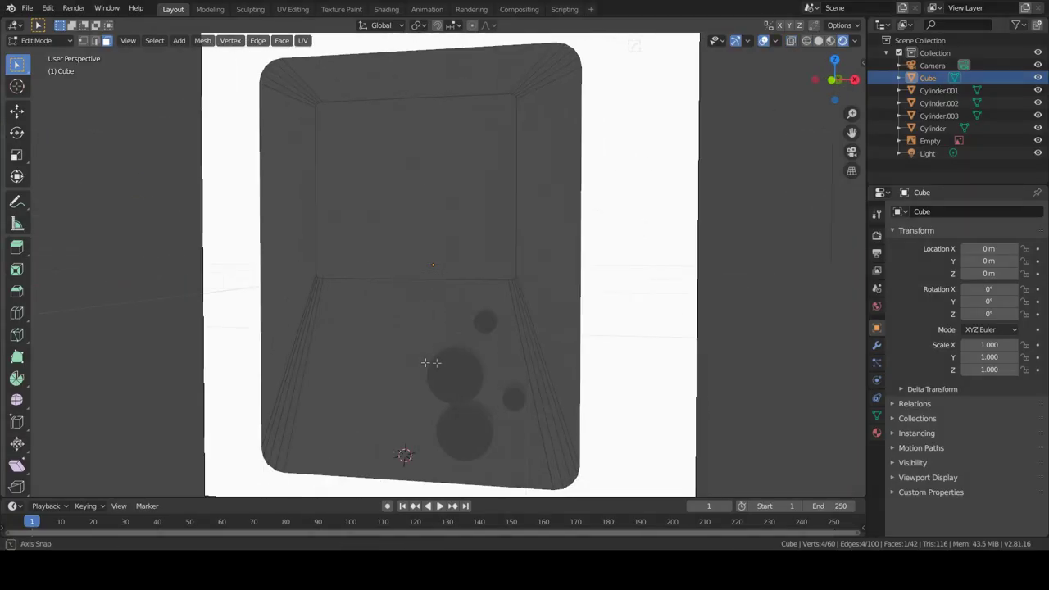
pyautogui.press('Tab')
pyautogui.click(528, 386)
pyautogui.moveTo(528, 386)
pyautogui.mouseDown(button='middle')
pyautogui.moveTo(478, 390)
pyautogui.moveTo(448, 326)
pyautogui.moveTo(624, 322)
pyautogui.mouseUp(button='middle')
pyautogui.scroll(3, 503, 368)
pyautogui.press('Tab')
pyautogui.press('x')
pyautogui.click(502, 357)
# Add a cylinder with 3 vertices to form a triangular prism.
pyautogui.hotkey('shift', 'a')
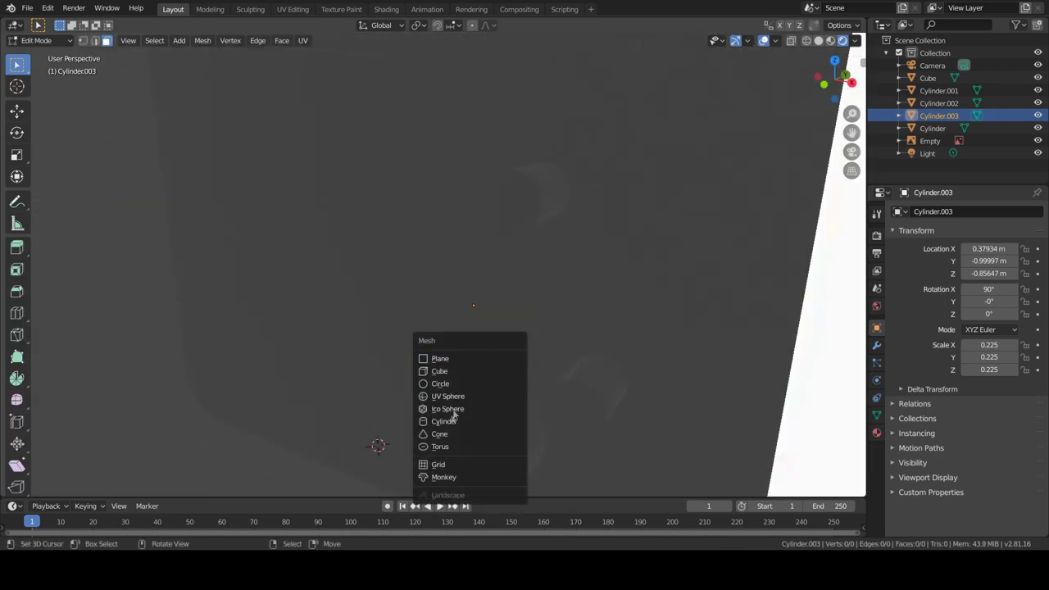
pyautogui.click(449, 419)
pyautogui.click(64, 487)
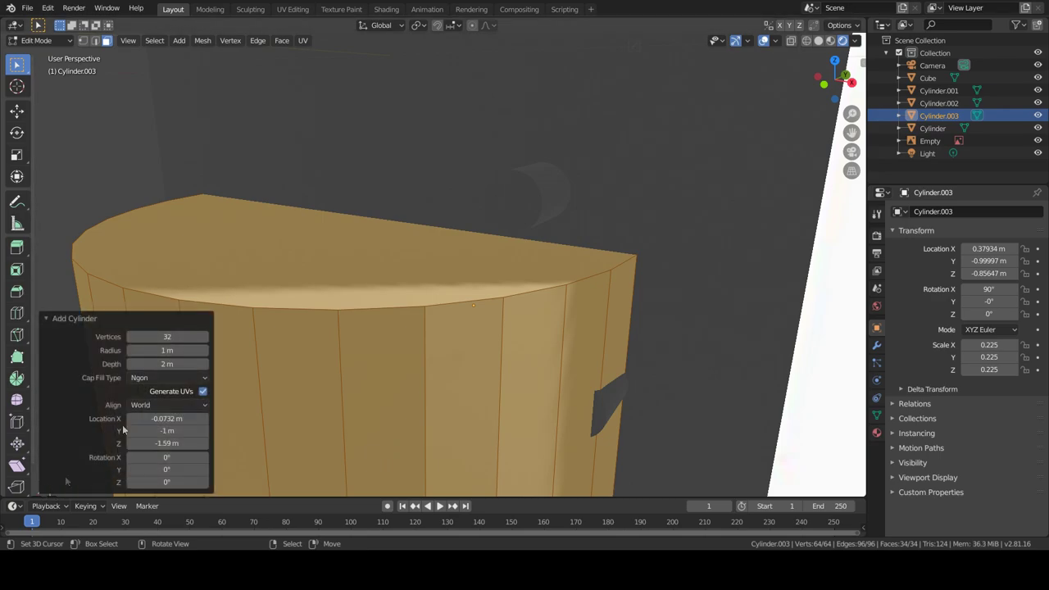
pyautogui.moveTo(166, 336); pyautogui.dragTo(140, 336)
# Rotate the prism 90° around the X axis.
pyautogui.moveTo(459, 352); pyautogui.dragTo(496, 352, button='middle')
pyautogui.press('r')
pyautogui.press('z')
pyautogui.write('x')
pyautogui.write('90')
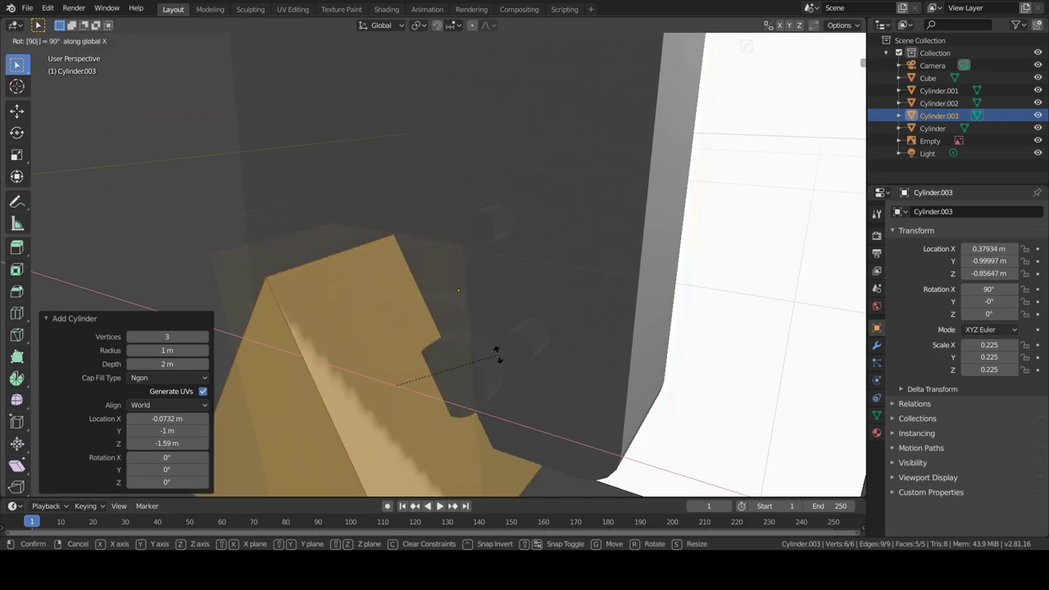
pyautogui.press('Return')
# Scale the prism to 0.383 and raise it 0.684 m along Z.
pyautogui.moveTo(496, 356)
pyautogui.mouseDown(button='middle')
pyautogui.moveTo(543, 335)
pyautogui.moveTo(733, 351)
pyautogui.mouseUp(button='middle')
pyautogui.press('s')
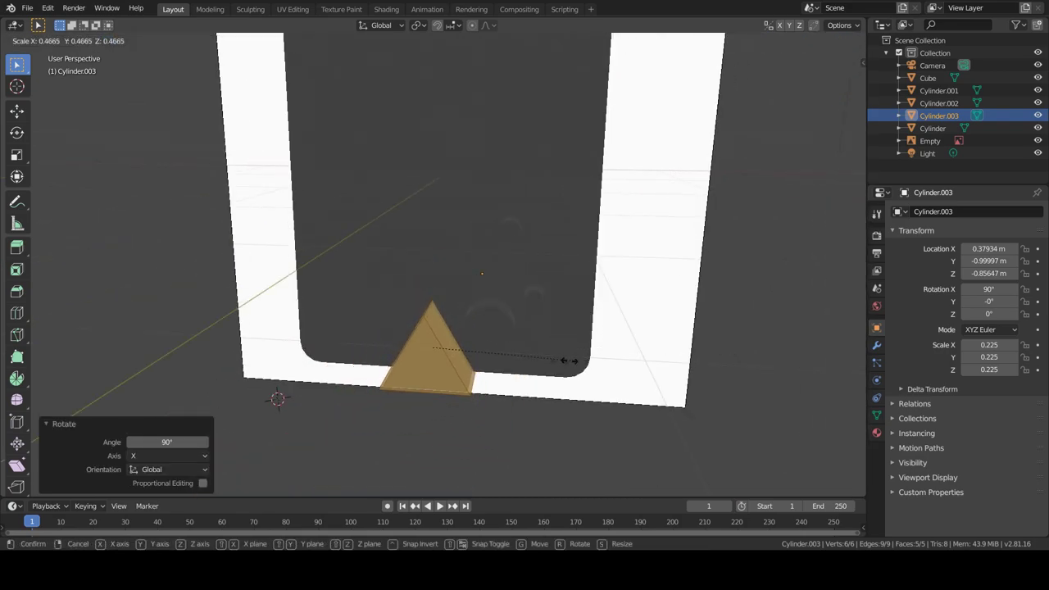
pyautogui.click(546, 361)
pyautogui.press('KP_1')
pyautogui.press('g')
pyautogui.press('z')
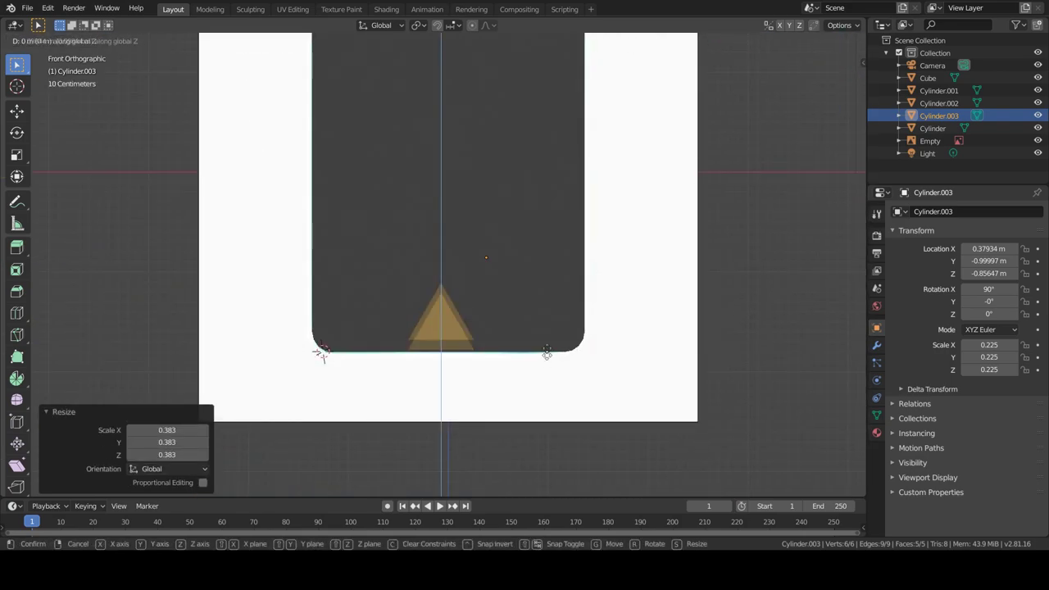
pyautogui.click(539, 293)
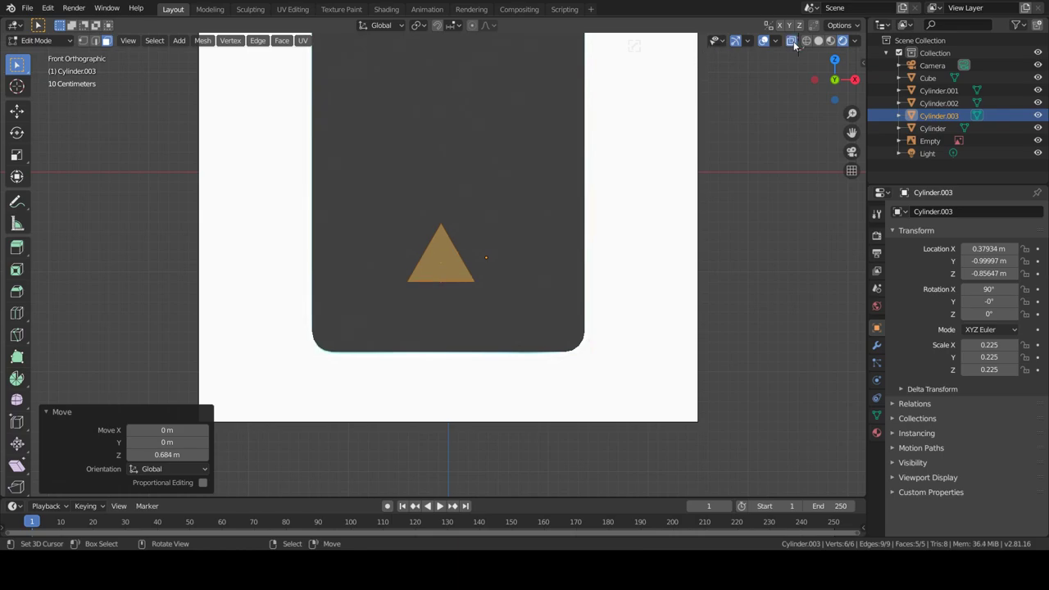
# Exit Edit Mode and show the front view in wireframe so the reference shows through.
pyautogui.scroll(-2, 626, 213)
pyautogui.moveTo(626, 213); pyautogui.dragTo(604, 245, button='middle')
pyautogui.press('Tab')
pyautogui.moveTo(558, 336); pyautogui.dragTo(685, 125, button='middle')
pyautogui.click(806, 41)
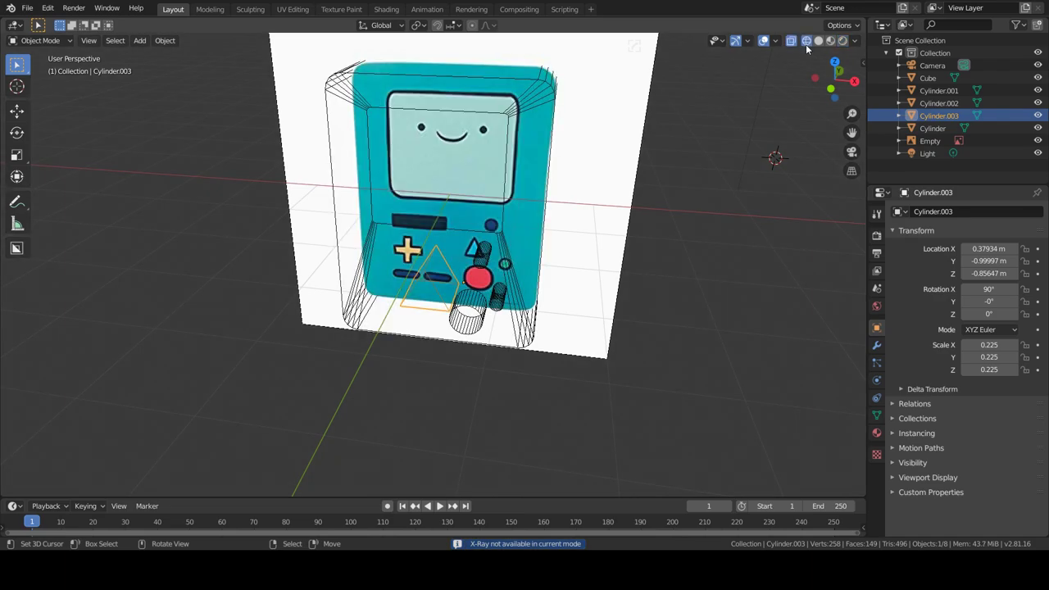
pyautogui.press('KP_1')
pyautogui.scroll(3, 607, 279)
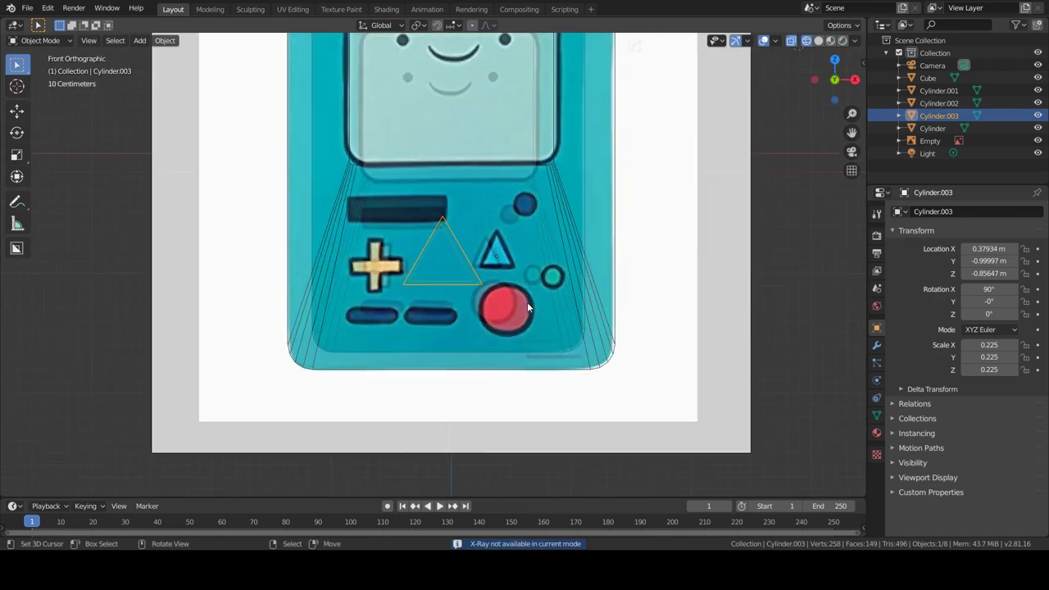
pyautogui.scroll(2, 527, 301)
# Move the prism's vertices over the reference triangle and shrink them to 0.465.
pyautogui.press('g')
pyautogui.press('Escape')
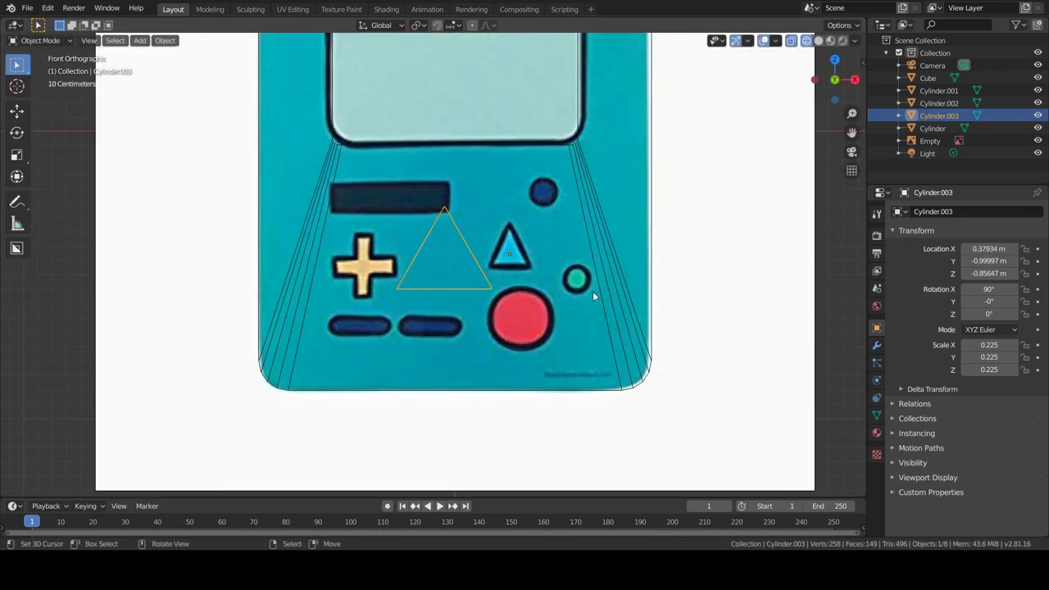
pyautogui.press('Tab')
pyautogui.press('g')
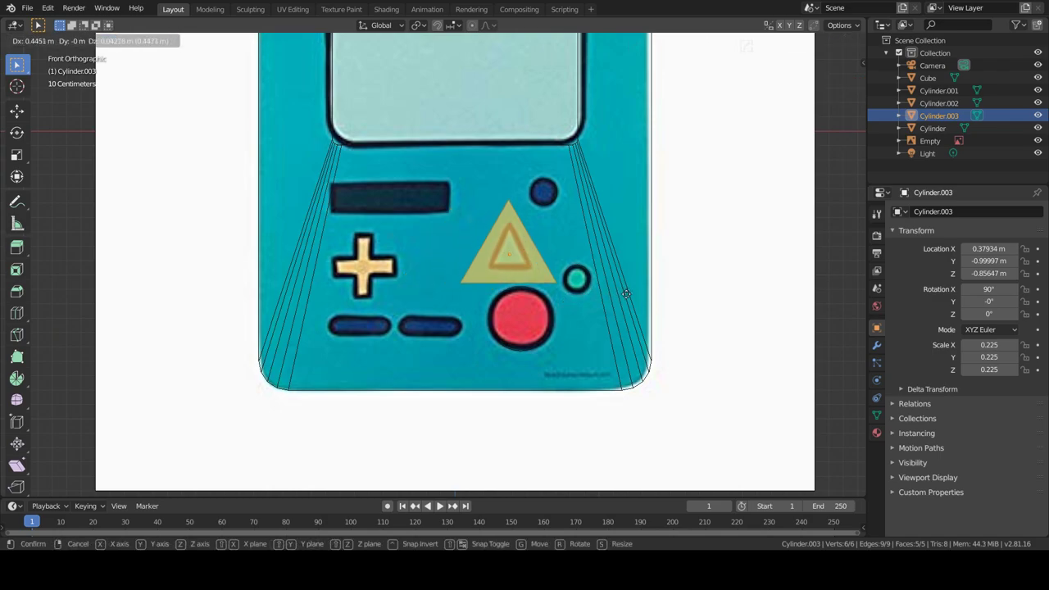
pyautogui.click(644, 292)
pyautogui.press('s')
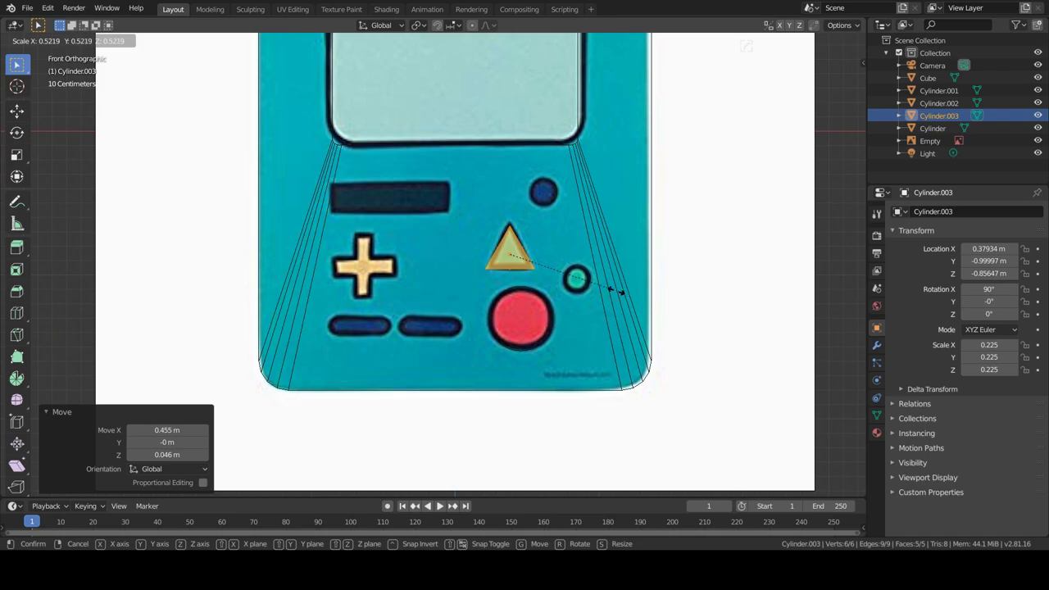
pyautogui.click(604, 291)
# Stretch the prism along Z to 1.266 to match the triangle button.
pyautogui.press('s')
pyautogui.press('z')
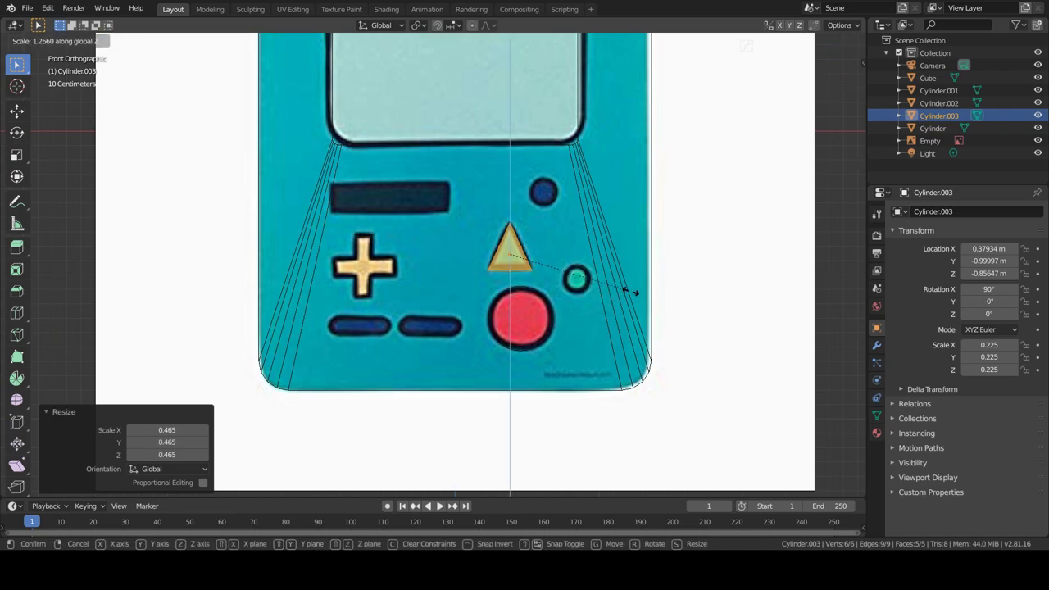
pyautogui.click(634, 292)
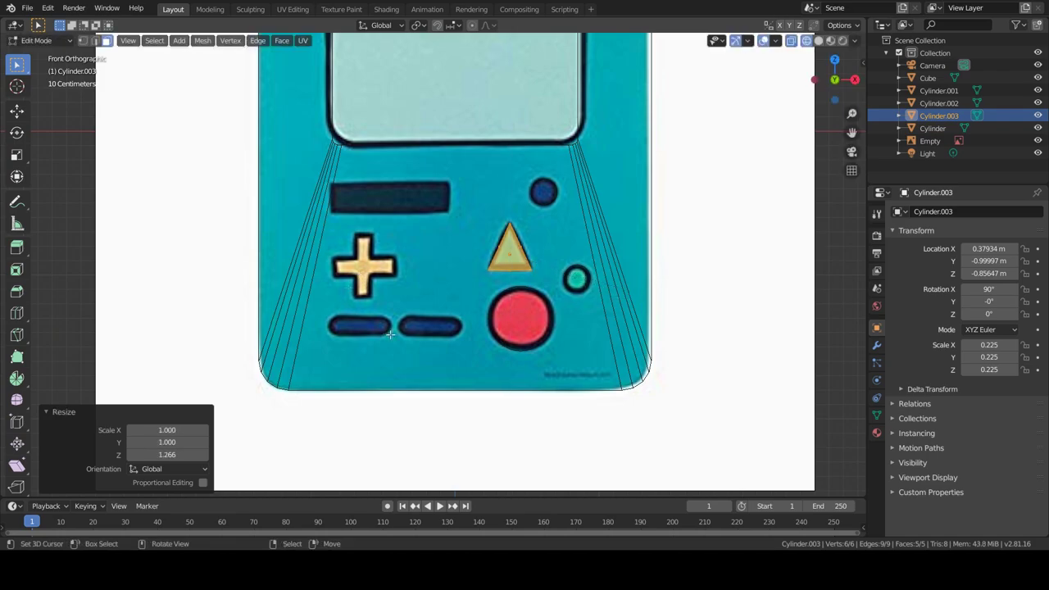
pyautogui.hotkey('shift', 'a')
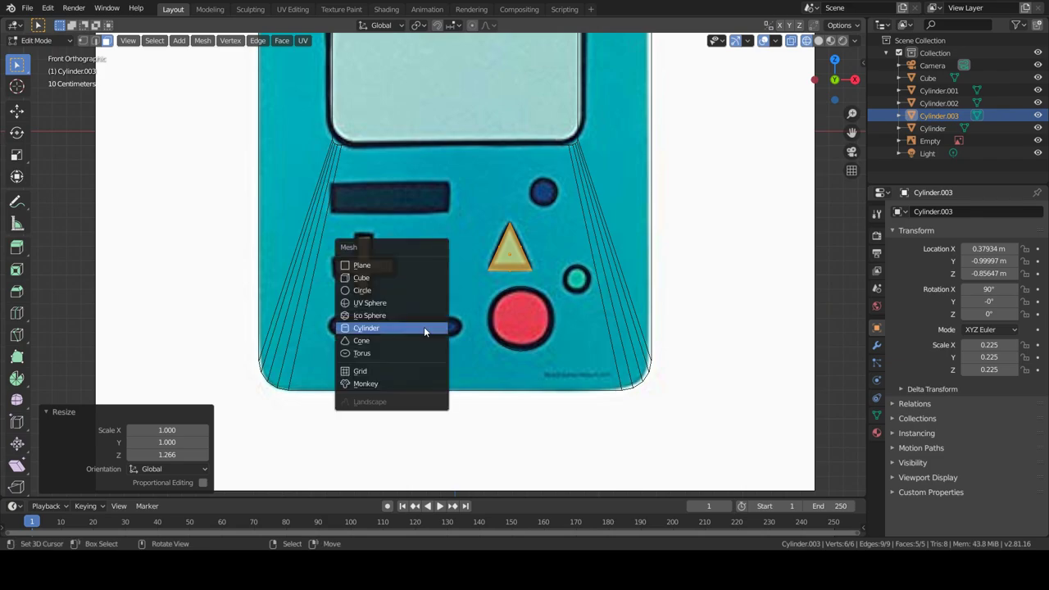
# Add a new cylinder with 24 vertices.
pyautogui.click(388, 331)
pyautogui.doubleClick(167, 337)
pyautogui.write('24')
pyautogui.press('Return')
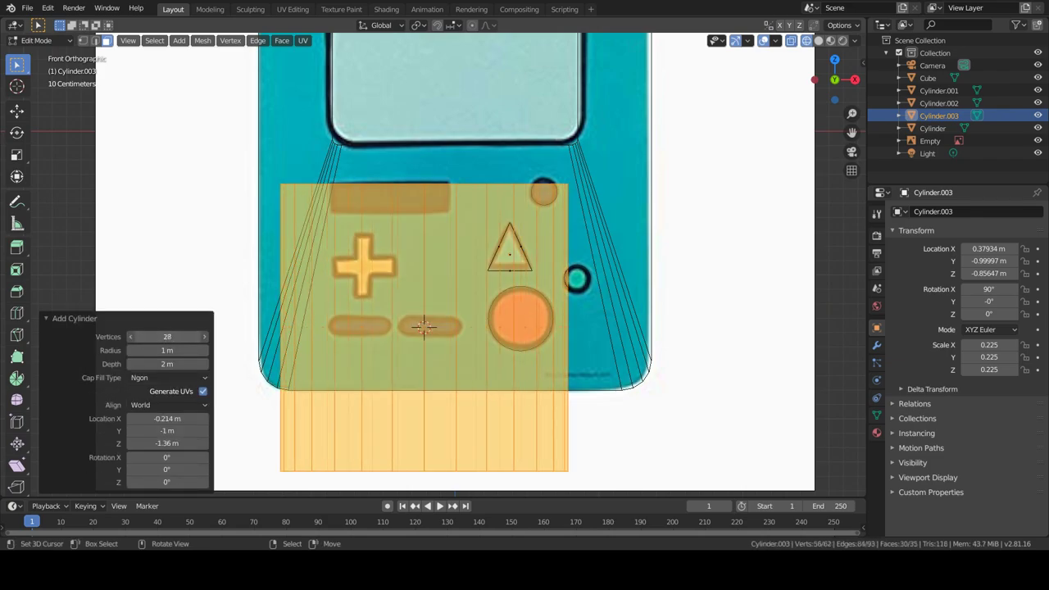
# Rotate the cylinder 90° on X into a front-facing disc.
pyautogui.press('r')
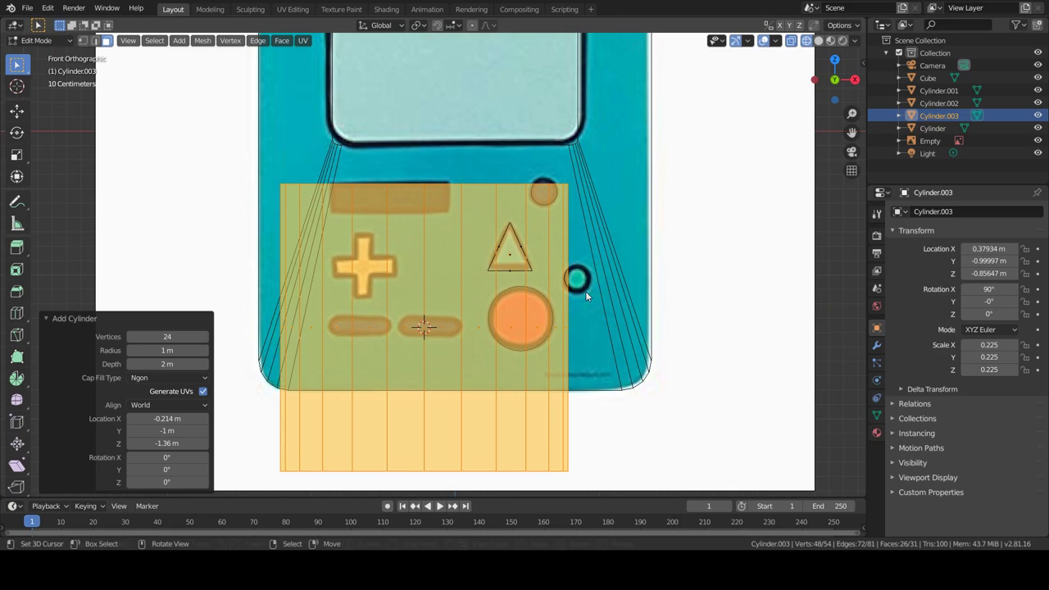
pyautogui.press('x')
pyautogui.press('9')
pyautogui.press('0')
pyautogui.press('Return')
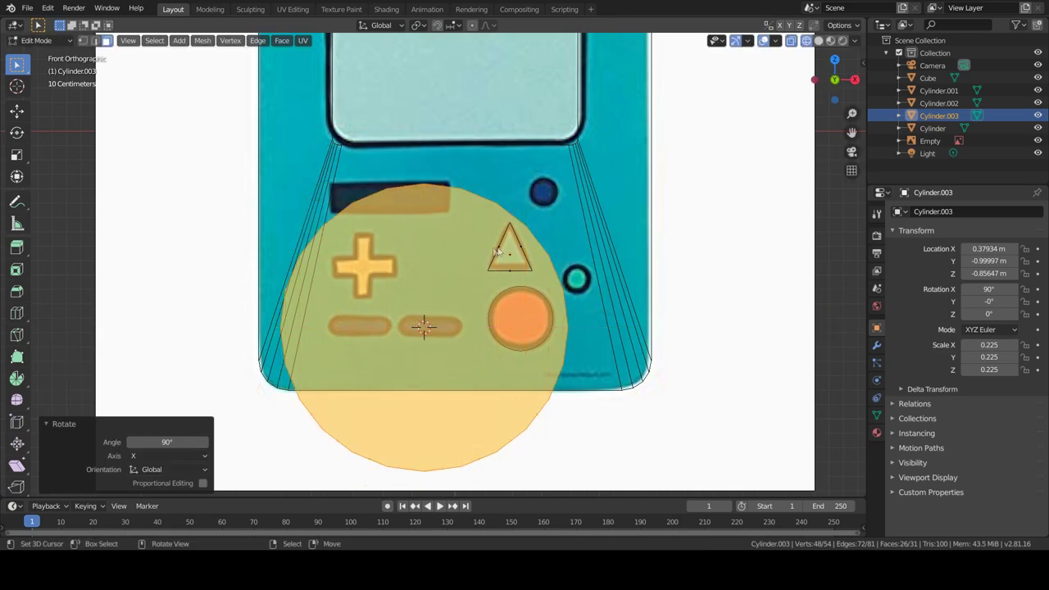
# Switch to solid shading and flatten two side faces to zero along Z.
pyautogui.moveTo(418, 244); pyautogui.dragTo(413, 241, button='middle')
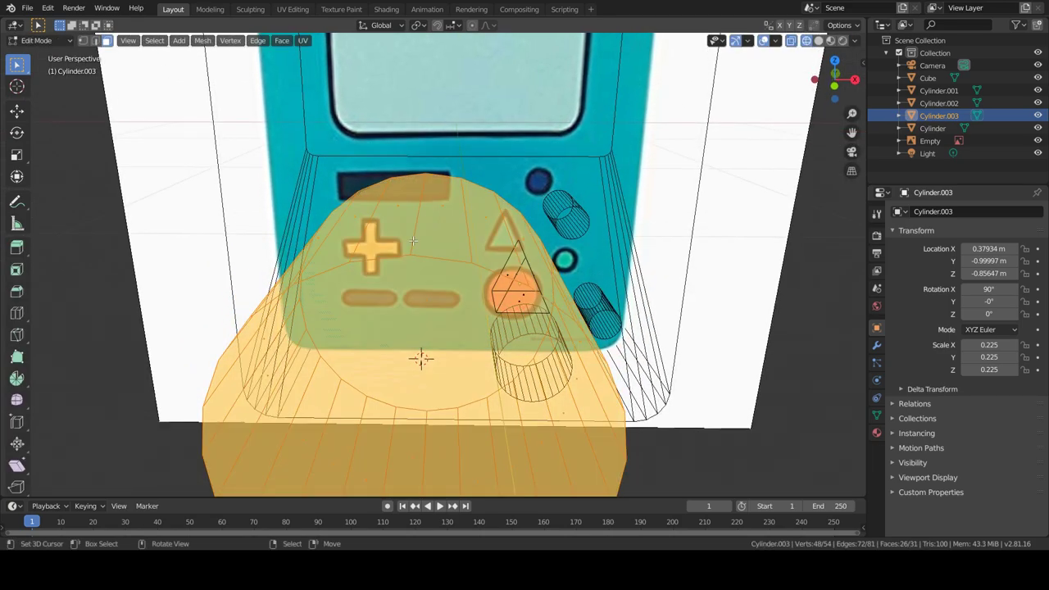
pyautogui.press('z')
pyautogui.click(496, 238)
pyautogui.click(386, 231)
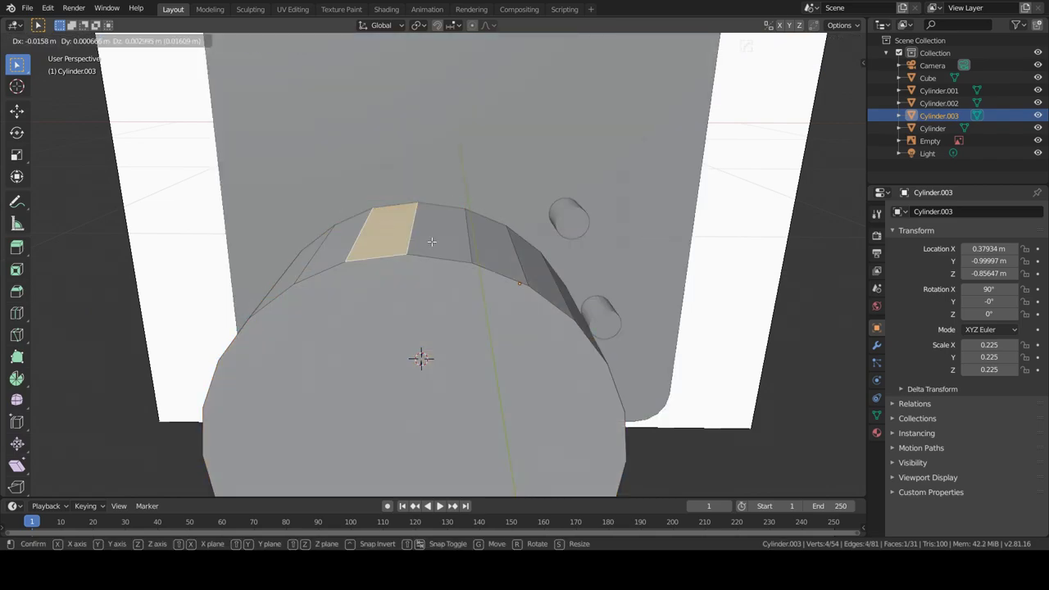
pyautogui.keyDown('shift'); pyautogui.click(431, 241); pyautogui.keyUp('shift')
pyautogui.press('s')
pyautogui.press('z')
pyautogui.press('0')
pyautogui.press('Return')
# Flatten two more neighbouring side faces to zero along Z.
pyautogui.moveTo(431, 241)
pyautogui.mouseDown(button='middle')
pyautogui.moveTo(460, 275)
pyautogui.moveTo(426, 238)
pyautogui.mouseUp(button='middle')
pyautogui.click(414, 246)
pyautogui.keyDown('shift'); pyautogui.click(484, 246); pyautogui.keyUp('shift')
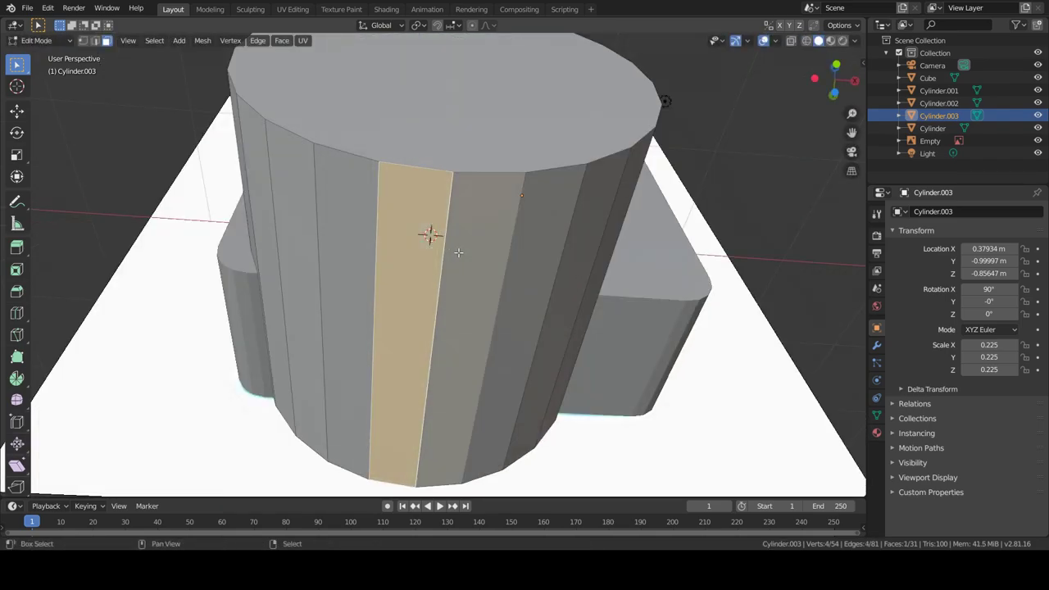
pyautogui.press('s')
pyautogui.press('z')
pyautogui.press('0')
pyautogui.press('Return')
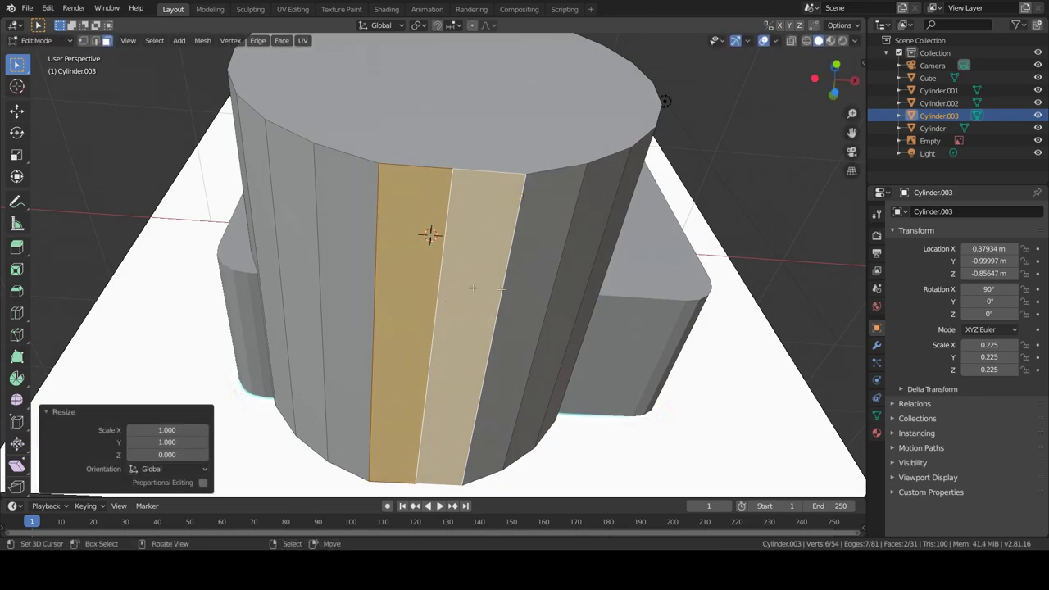
# Select one half of the cylinder and drag it along X into a long pill.
pyautogui.click(503, 263)
pyautogui.moveTo(565, 203); pyautogui.dragTo(429, 218, button='middle')
pyautogui.keyDown('ctrl'); pyautogui.click(429, 218); pyautogui.keyUp('ctrl')
pyautogui.keyDown('ctrl'); pyautogui.click(483, 245); pyautogui.keyUp('ctrl')
pyautogui.moveTo(483, 245); pyautogui.dragTo(369, 249, button='middle')
pyautogui.keyDown('ctrl'); pyautogui.click(370, 251); pyautogui.keyUp('ctrl')
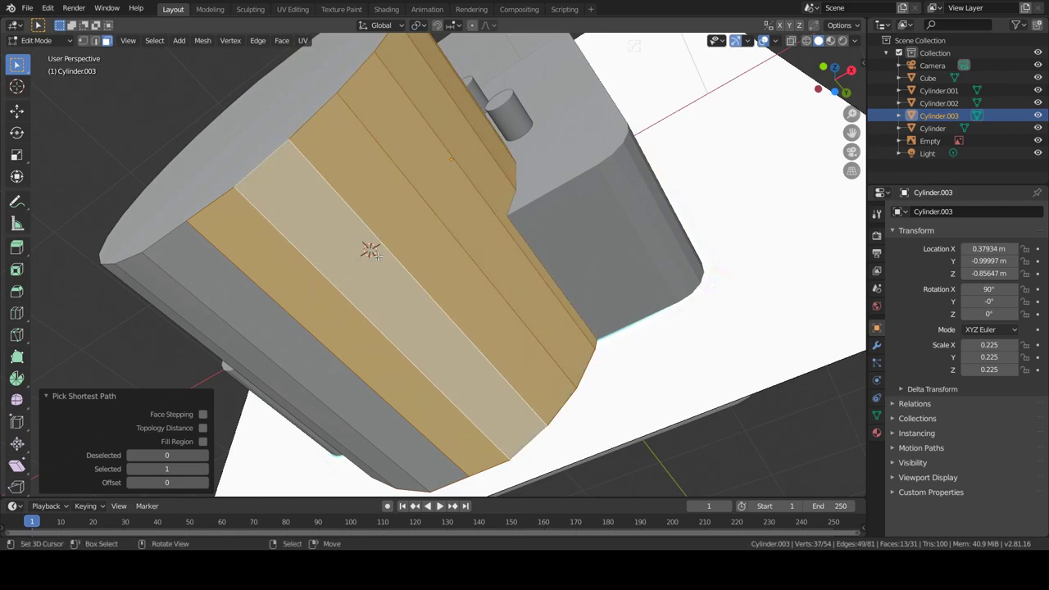
pyautogui.press('KP_1')
pyautogui.press('g')
pyautogui.press('x')
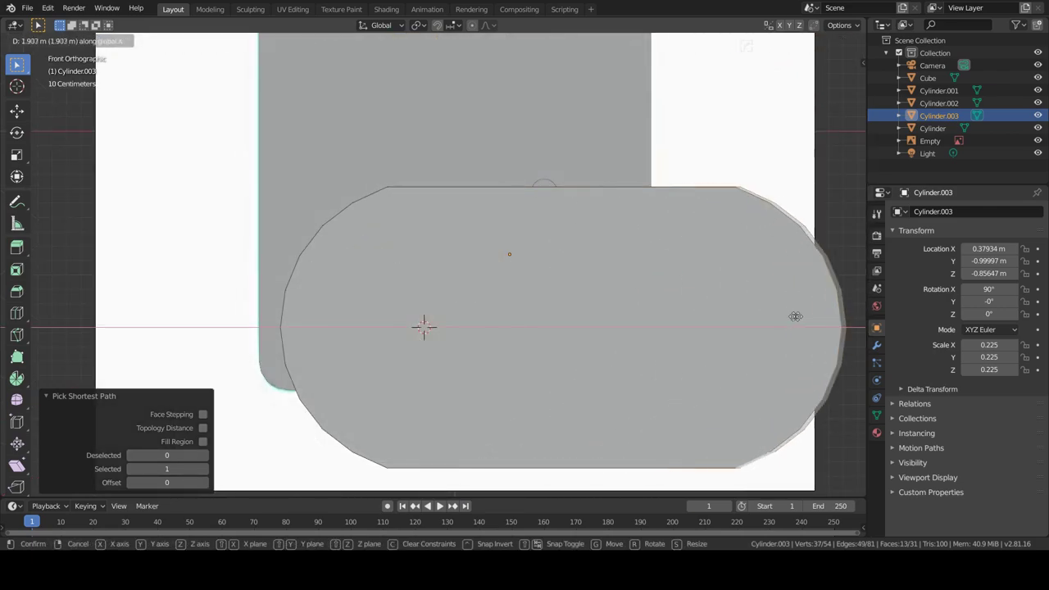
pyautogui.click(140, 323)
# In Object Mode, shrink the pill and move it near the lower dash buttons.
pyautogui.scroll(-2, 139, 323)
pyautogui.press('r')
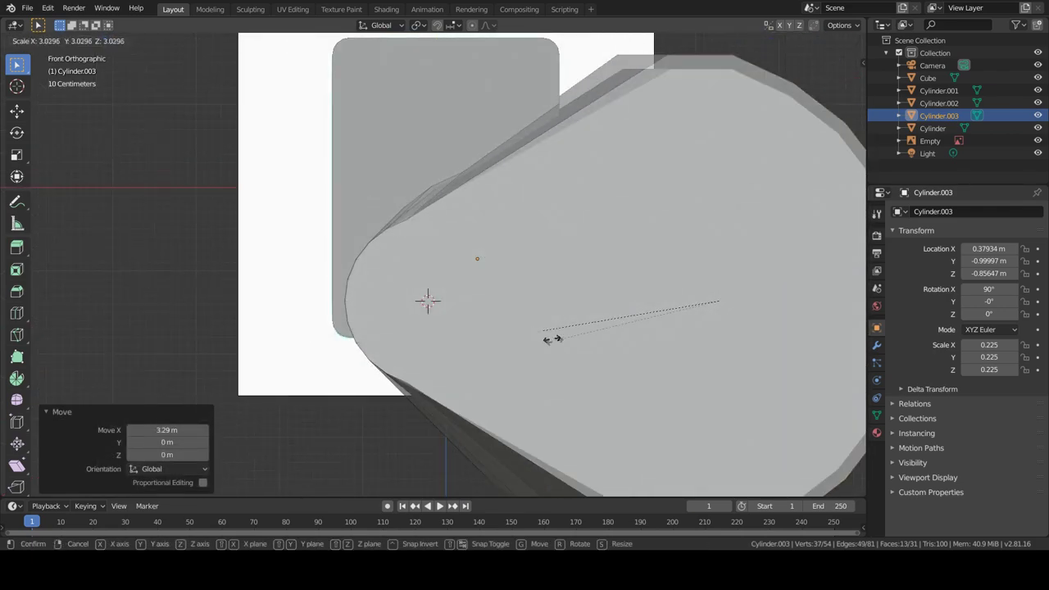
pyautogui.press('Escape')
pyautogui.press('Tab')
pyautogui.press('s')
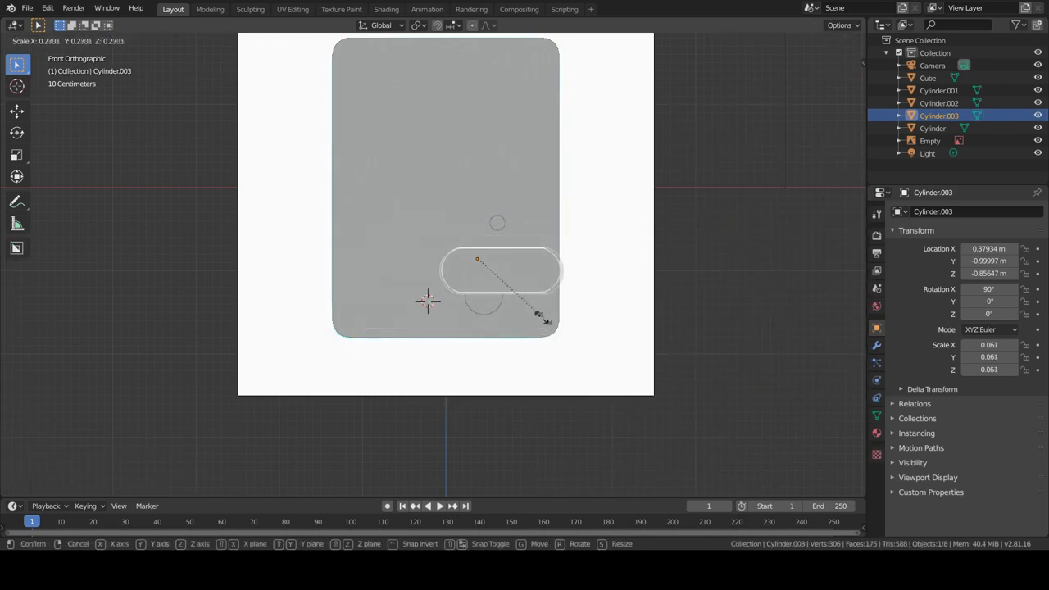
pyautogui.click(507, 309)
pyautogui.scroll(3, 615, 315)
pyautogui.press('g')
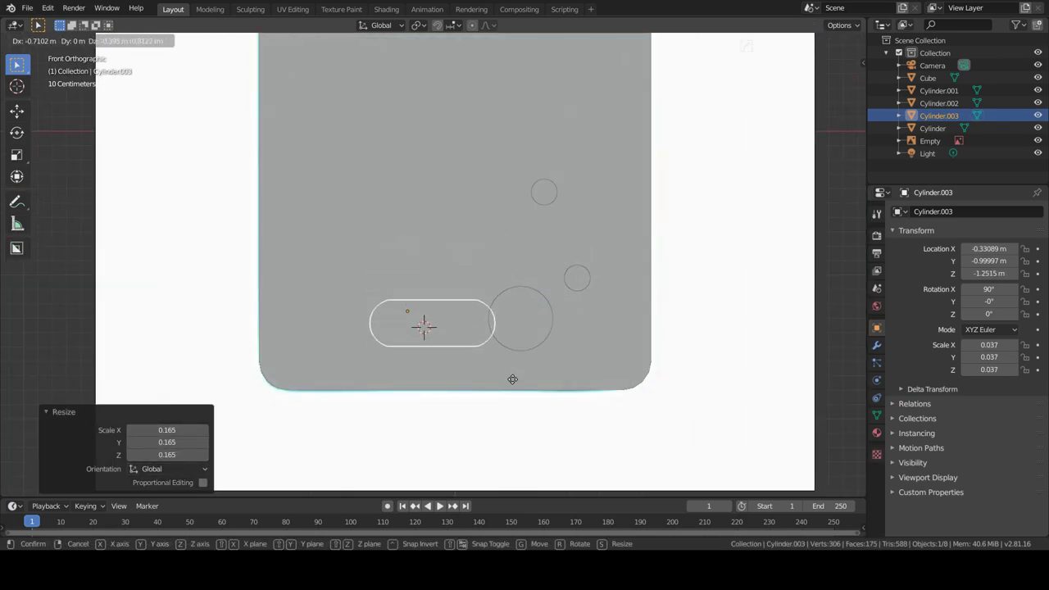
pyautogui.click(520, 392)
# With the reference visible, shrink the pill and place it over the right dash button.
pyautogui.click(807, 42)
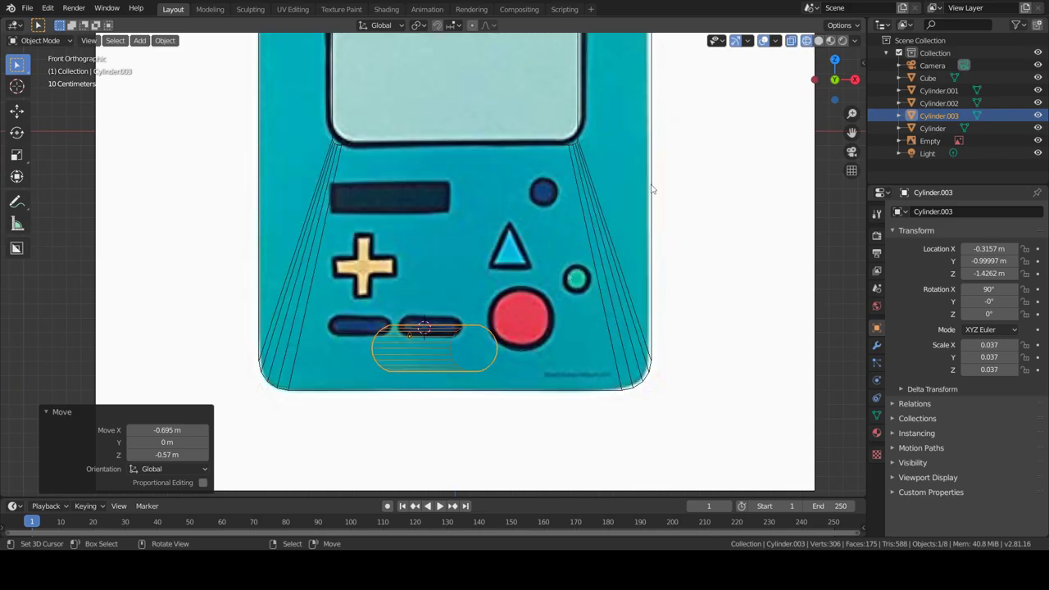
pyautogui.scroll(2, 527, 393)
pyautogui.moveTo(526, 393); pyautogui.dragTo(499, 409, button='middle')
pyautogui.moveTo(494, 403); pyautogui.dragTo(620, 395, button='middle')
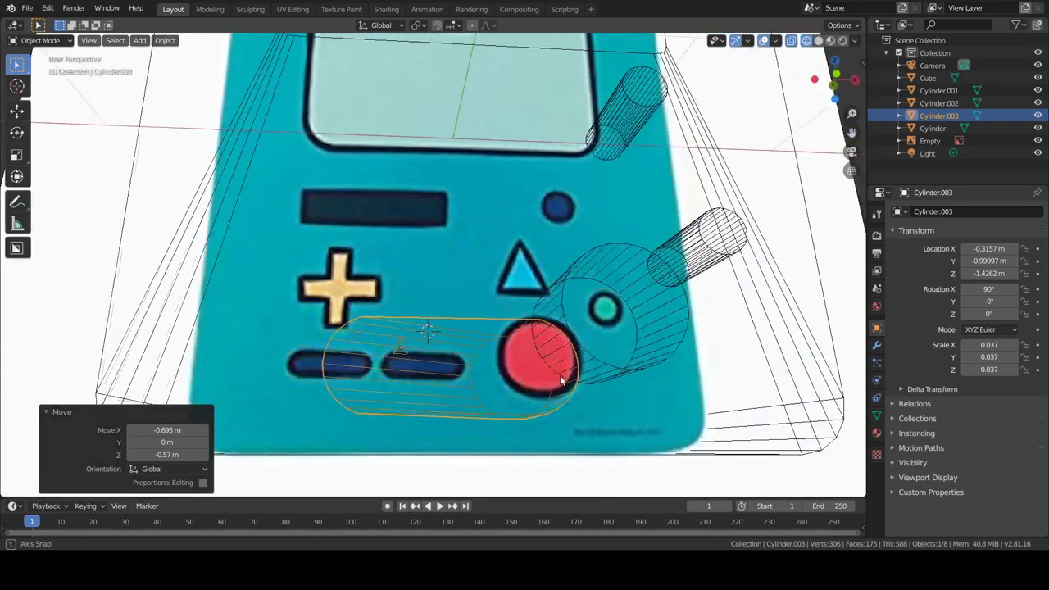
pyautogui.press('s')
pyautogui.click(477, 411)
pyautogui.press('g')
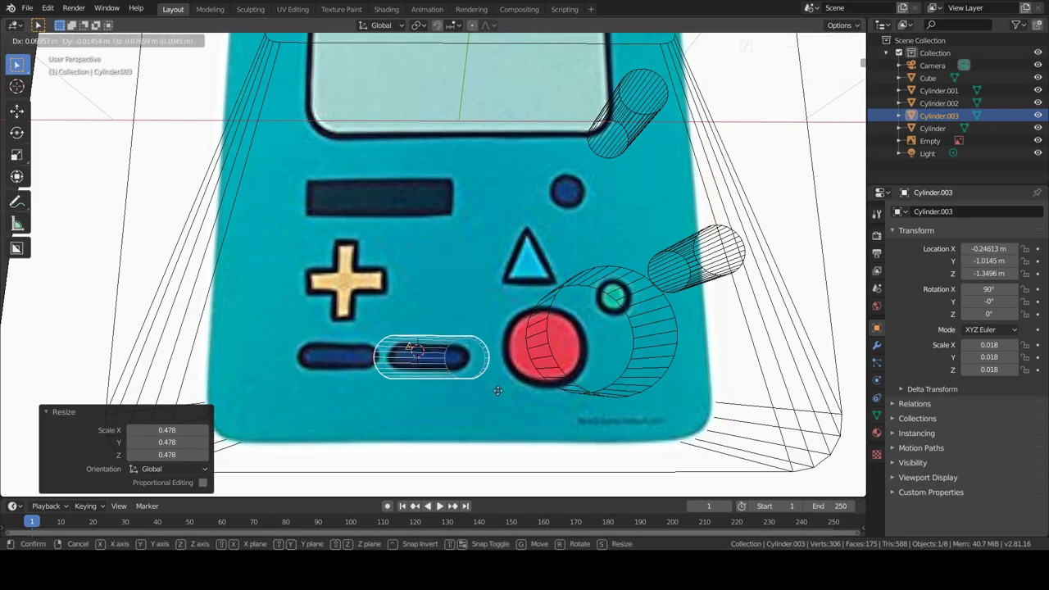
pyautogui.click(499, 414)
# Check from top and front views, then slightly shrink and nudge the pill into place.
pyautogui.moveTo(499, 414); pyautogui.dragTo(572, 426, button='middle')
pyautogui.press('KP_7')
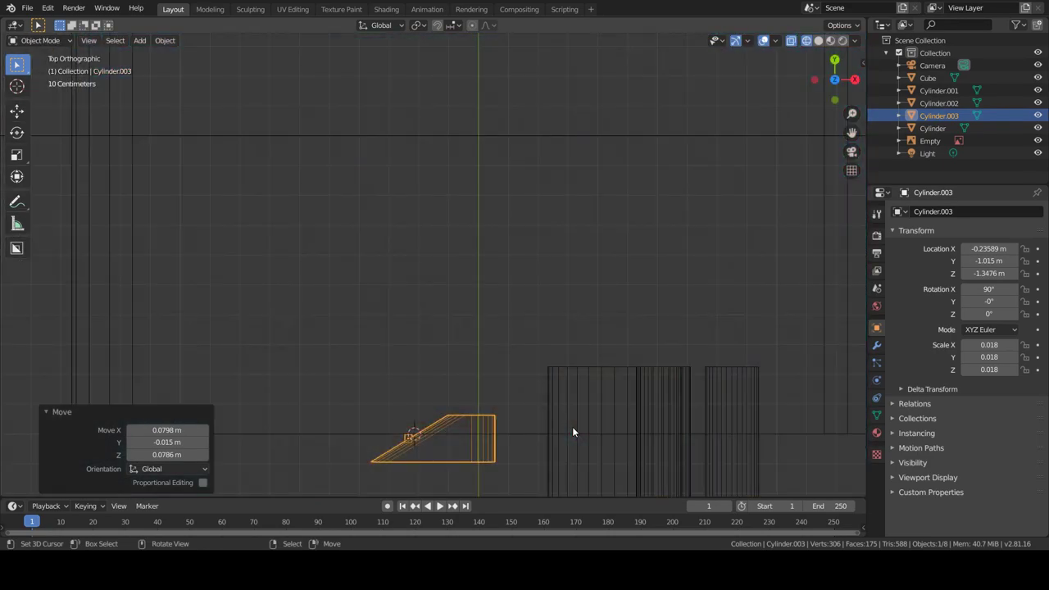
pyautogui.press('KP_1')
pyautogui.press('s')
pyautogui.click(535, 430)
pyautogui.press('g')
pyautogui.click(535, 425)
# Enlarge the pill slightly and make it slimmer along Z.
pyautogui.press('s')
pyautogui.click(588, 416)
pyautogui.press('s')
pyautogui.press('z')
pyautogui.click(618, 434)
# Move the pill along Y so it sits against the body's front.
pyautogui.scroll(-2, 375, 450)
pyautogui.moveTo(375, 450); pyautogui.dragTo(569, 447, button='middle')
pyautogui.scroll(2, 569, 447)
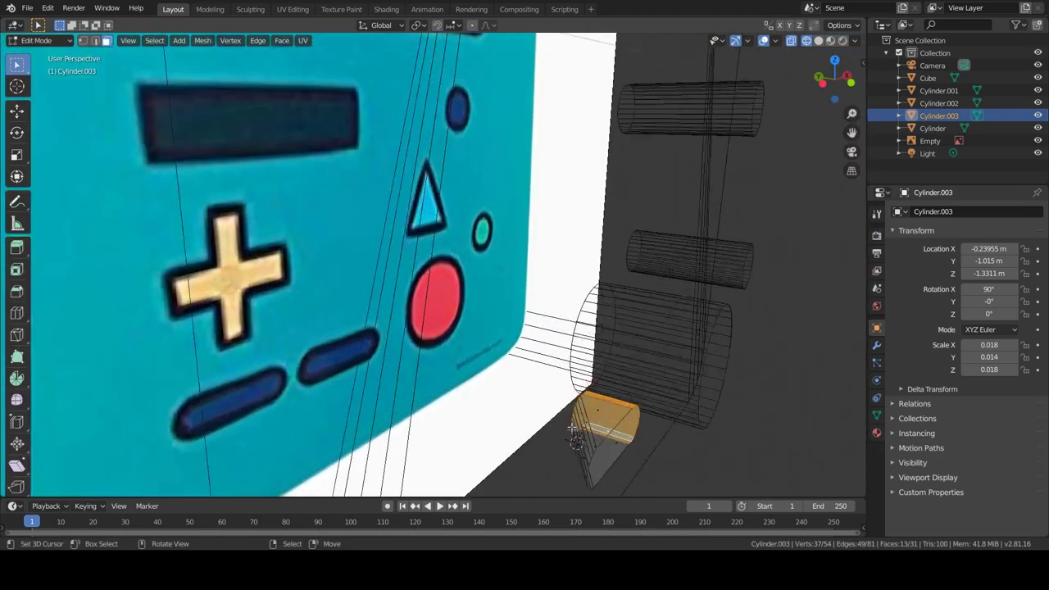
pyautogui.press('Tab')
pyautogui.press('Tab')
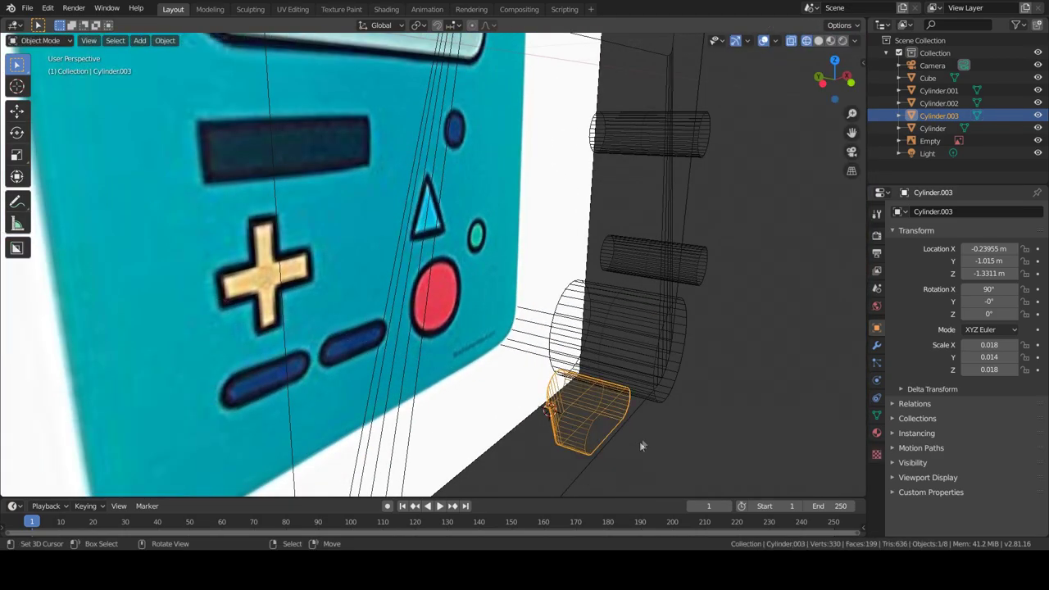
pyautogui.scroll(-3, 632, 425)
pyautogui.moveTo(633, 424); pyautogui.dragTo(663, 443, button='middle')
pyautogui.press('g')
pyautogui.press('y')
pyautogui.click(648, 391)
pyautogui.press('Tab')
pyautogui.moveTo(785, 49); pyautogui.dragTo(746, 45, button='middle')
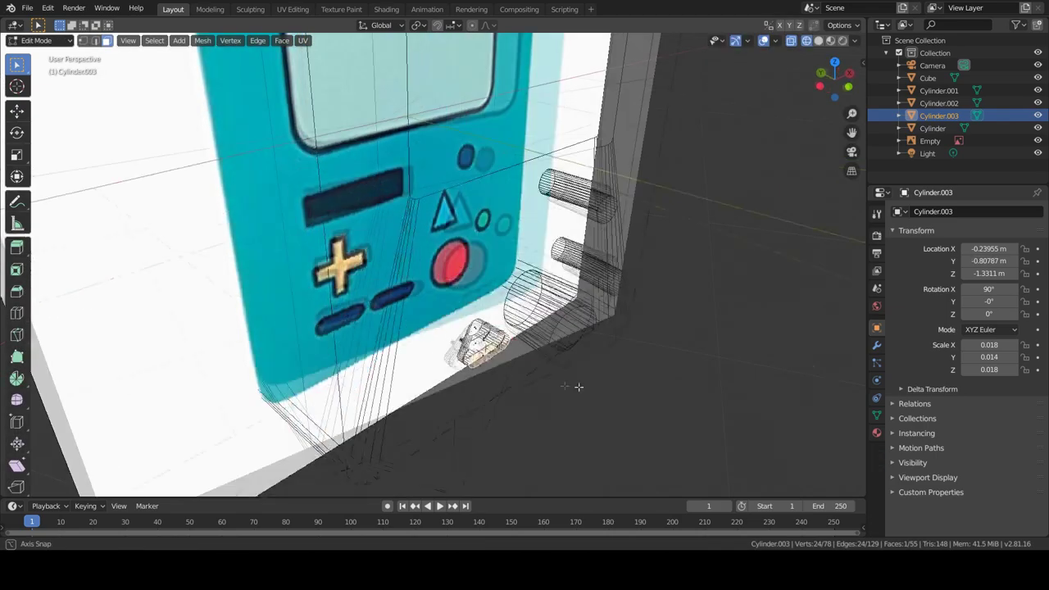
pyautogui.press('Tab')
# Duplicate the pill along X and align the copy over the left dash button.
pyautogui.hotkey('shift', 'd')
pyautogui.press('x')
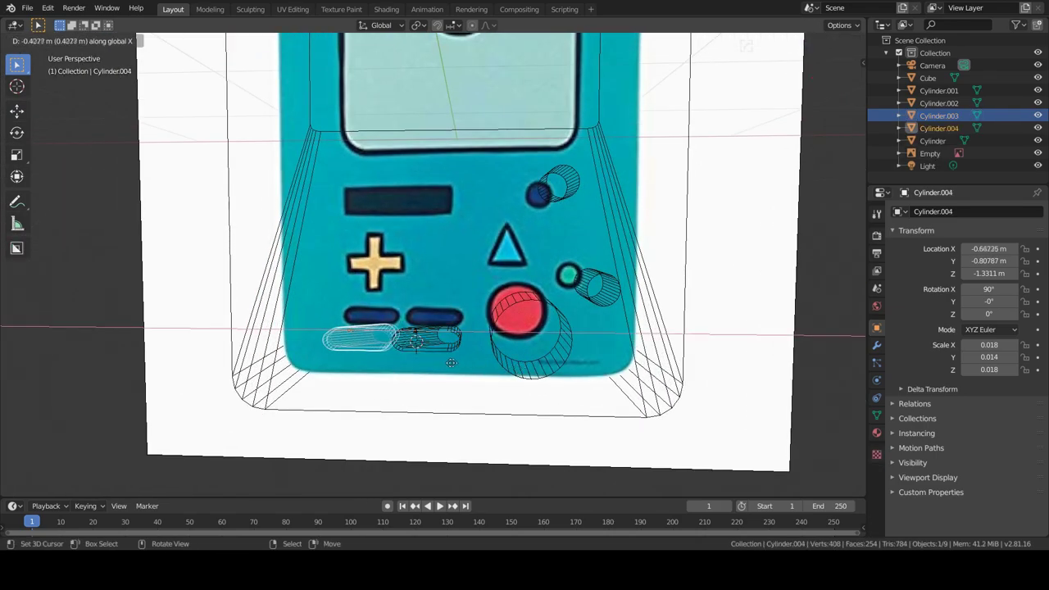
pyautogui.click(443, 366)
pyautogui.press('Up')
pyautogui.press('KP_1')
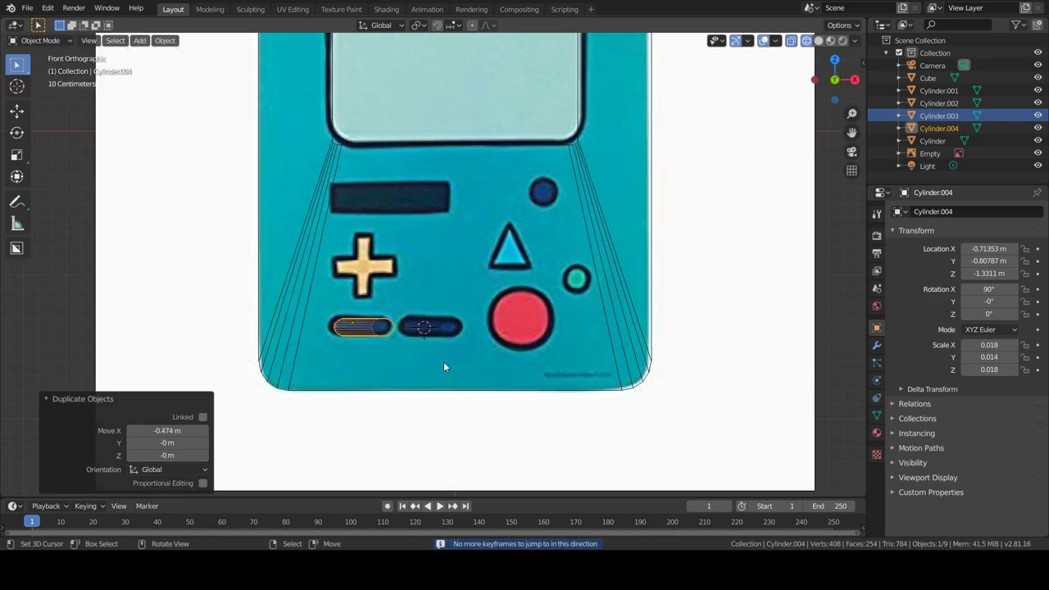
pyautogui.press('g')
pyautogui.press('x')
pyautogui.click(494, 355)
# Add a cube at the dark slot, shrink it, and stretch it along X into a thin bar.
pyautogui.keyDown('shift'); pyautogui.rightClick(388, 195); pyautogui.keyUp('shift')
pyautogui.hotkey('shift', 'a')
pyautogui.click(443, 260)
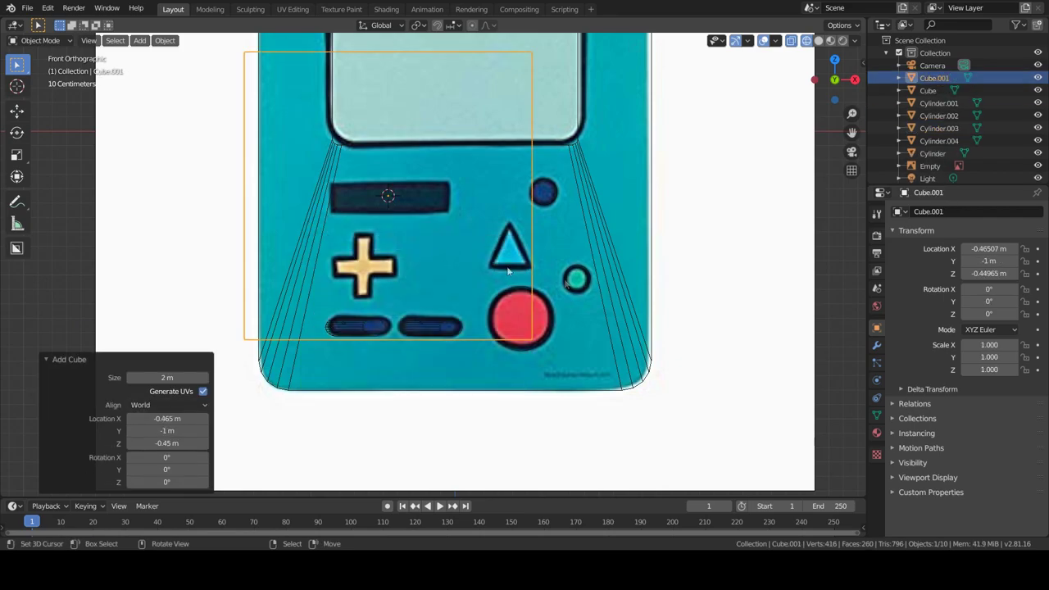
pyautogui.press('s')
pyautogui.click(417, 208)
pyautogui.press('s')
pyautogui.press('x')
pyautogui.click(82, 255)
# Add a small cube at the yellow plus, shrink it to about 0.054 scale, and enter Edit Mode in solid shading.
pyautogui.hotkey('shift', 'a')
pyautogui.press('Escape')
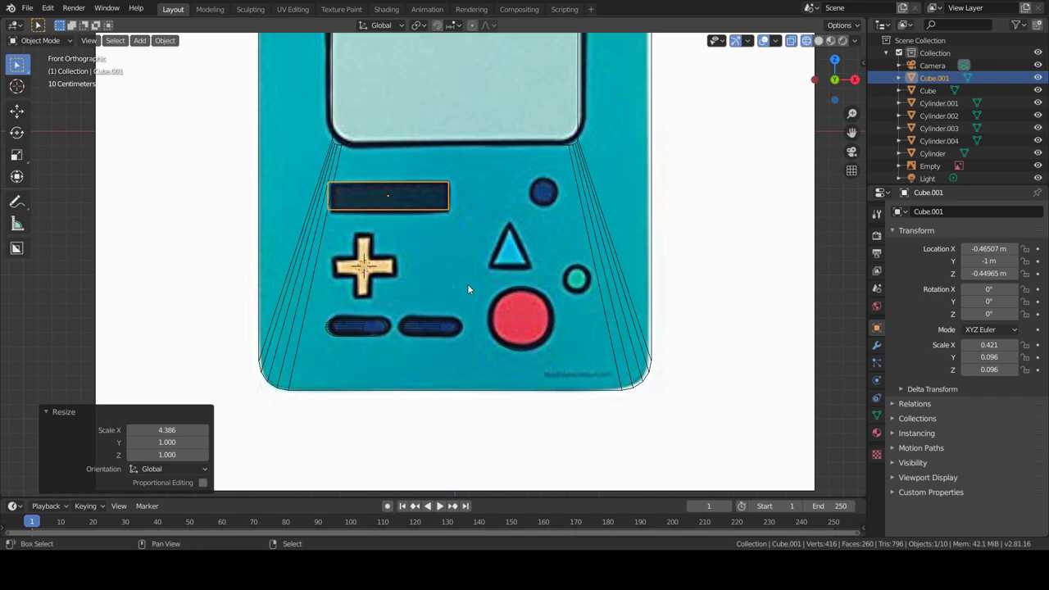
pyautogui.hotkey('shift', 'a')
pyautogui.click(529, 299)
pyautogui.press('s')
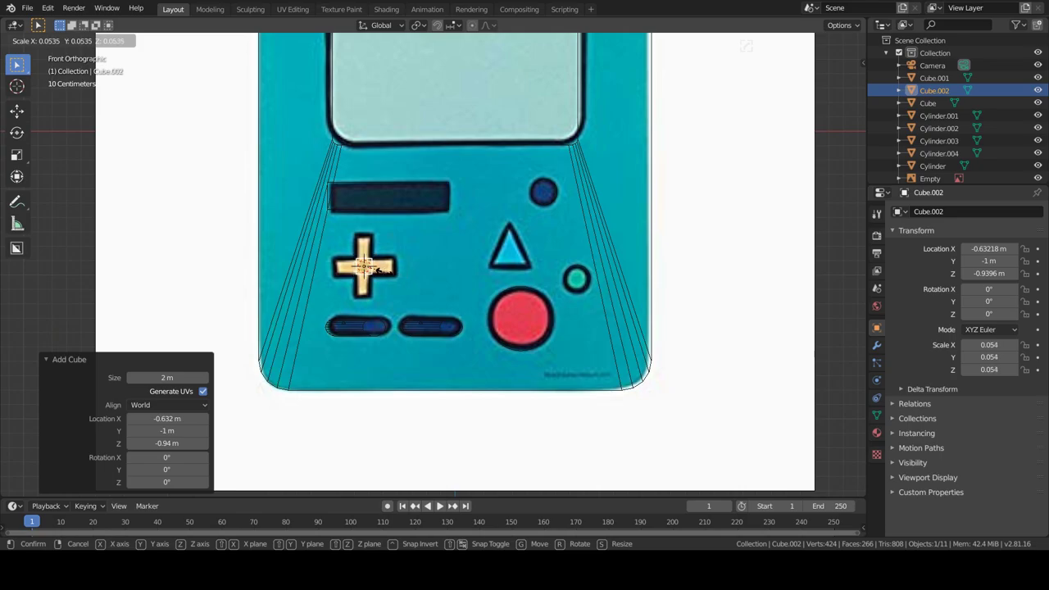
pyautogui.click(408, 277)
pyautogui.moveTo(408, 277); pyautogui.dragTo(492, 336, button='middle')
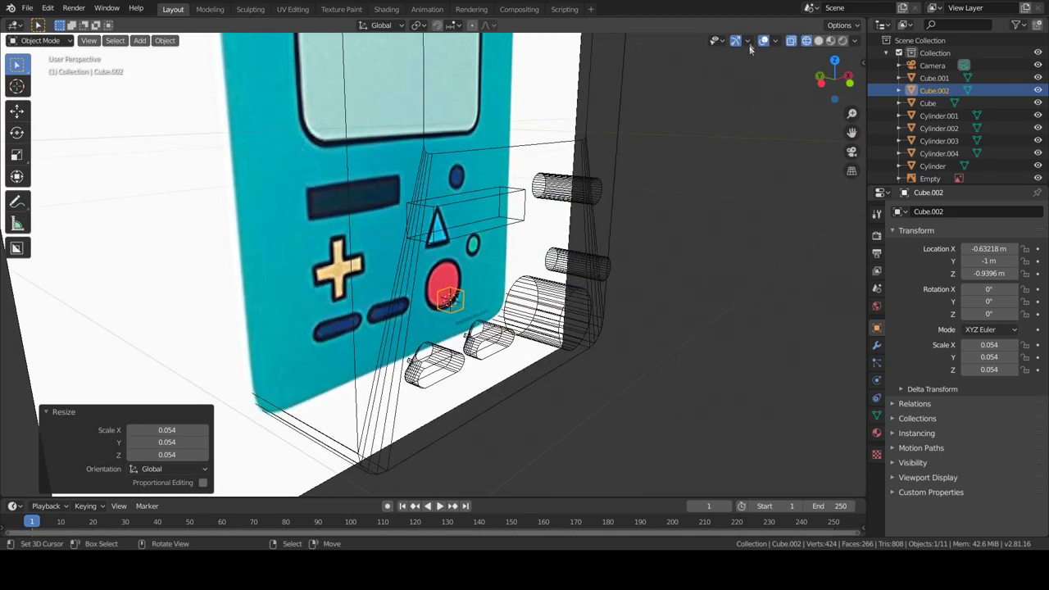
pyautogui.click(818, 40)
pyautogui.press('Tab')
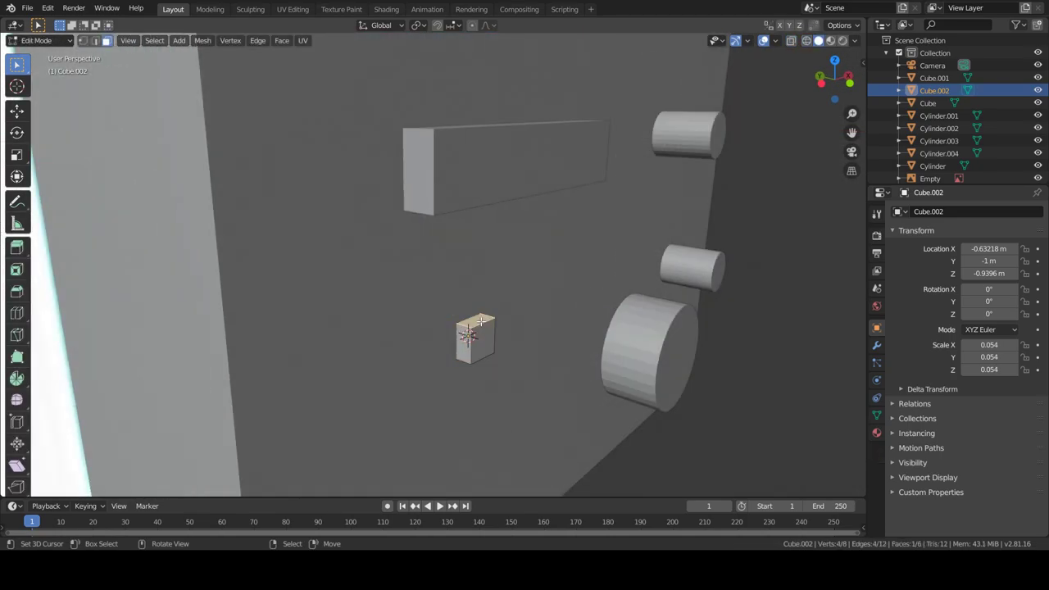
# Extrude the small cube's faces to form the vertical arms of the plus.
pyautogui.scroll(2, 454, 322)
pyautogui.press('e')
pyautogui.click(408, 279)
pyautogui.hotkey('ctrl', 'z')
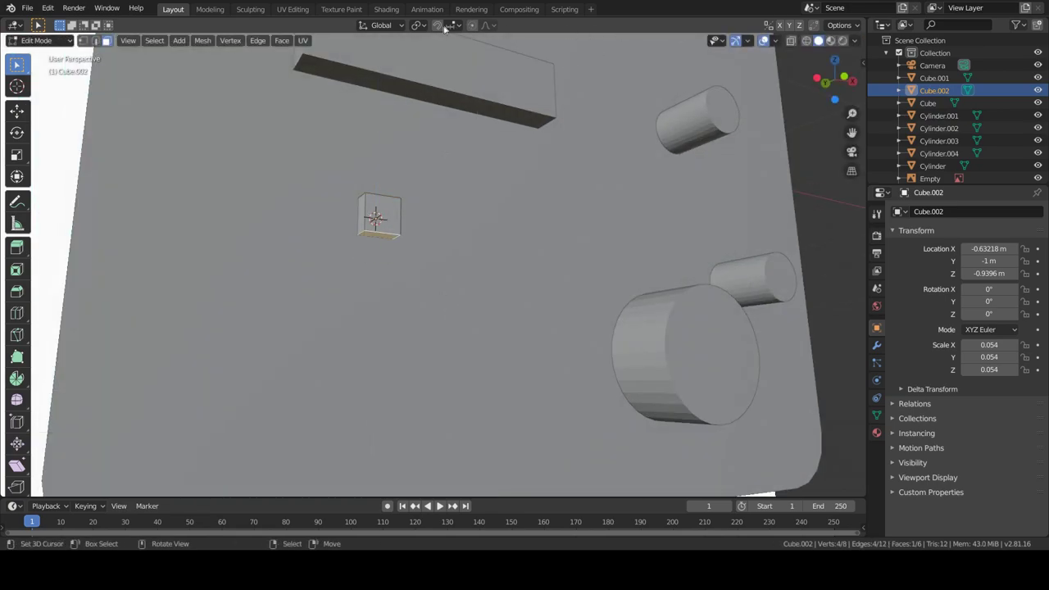
pyautogui.press('e')
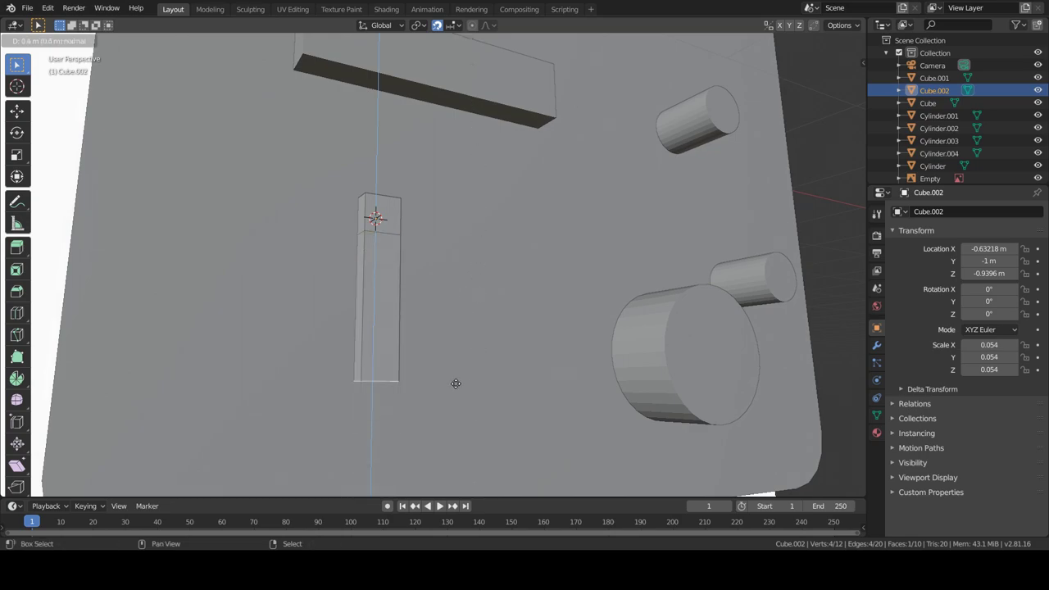
pyautogui.click(422, 237)
pyautogui.moveTo(421, 237); pyautogui.dragTo(470, 365, button='middle')
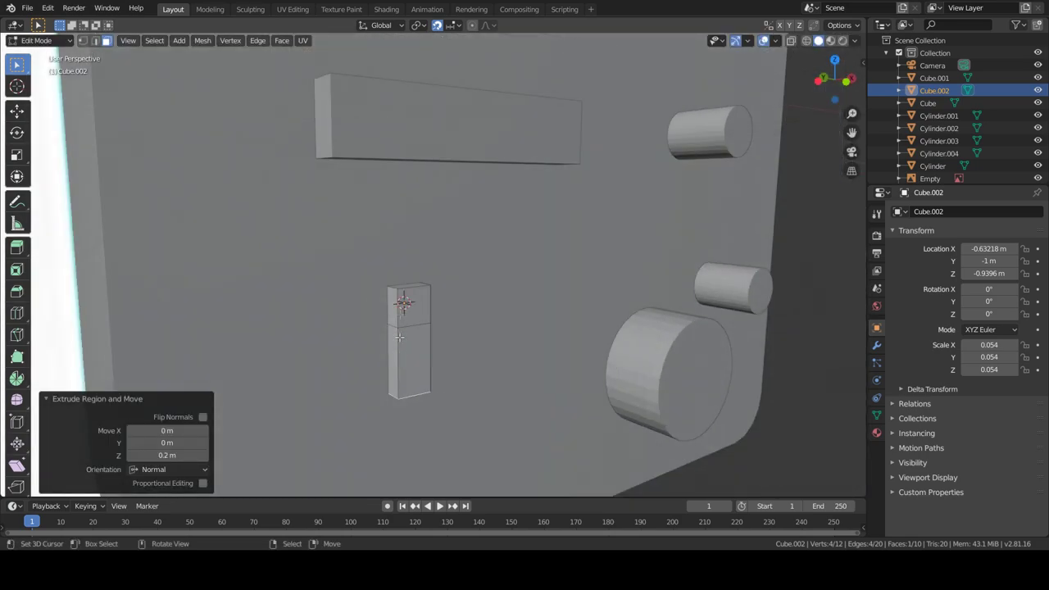
pyautogui.press('e')
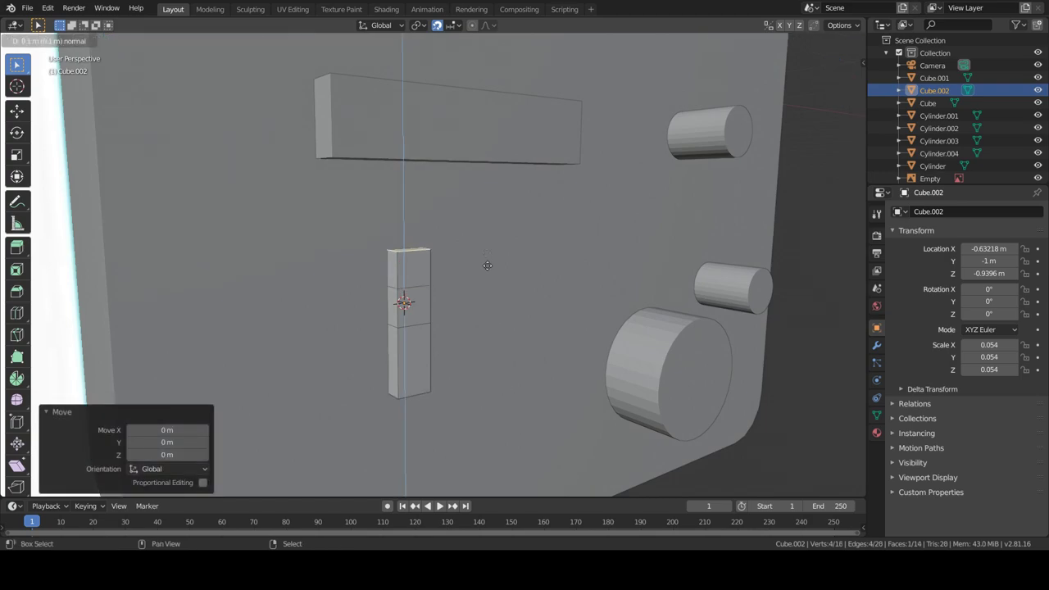
pyautogui.click(460, 486)
# Extrude the middle side faces left and right to complete the cross, then return to Object Mode.
pyautogui.click(400, 317)
pyautogui.click(393, 303)
pyautogui.press('e')
pyautogui.click(314, 431)
pyautogui.moveTo(314, 430)
pyautogui.mouseDown(button='middle')
pyautogui.moveTo(308, 305)
pyautogui.moveTo(261, 295)
pyautogui.mouseUp(button='middle')
pyautogui.click(261, 295)
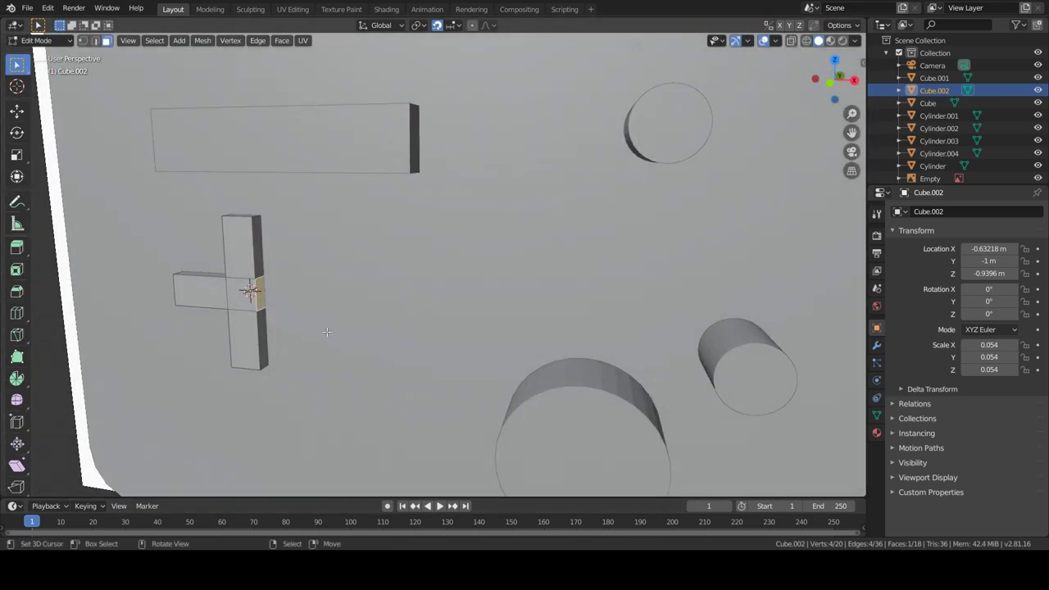
pyautogui.press('e')
pyautogui.click(392, 347)
pyautogui.press('Tab')
# Select the large round button and the two small round button cylinders.
pyautogui.moveTo(379, 407)
pyautogui.mouseDown(button='middle')
pyautogui.moveTo(412, 322)
pyautogui.moveTo(519, 255)
pyautogui.mouseUp(button='middle')
pyautogui.scroll(2, 588, 259)
pyautogui.click(562, 321)
pyautogui.keyDown('shift'); pyautogui.click(585, 192); pyautogui.keyUp('shift')
pyautogui.keyDown('shift'); pyautogui.click(602, 275); pyautogui.keyUp('shift')
pyautogui.scroll(-2, 622, 249)
pyautogui.moveTo(602, 274)
pyautogui.mouseDown(button='middle')
pyautogui.moveTo(621, 249)
pyautogui.moveTo(577, 246)
pyautogui.moveTo(609, 250)
pyautogui.mouseUp(button='middle')
pyautogui.press('z')
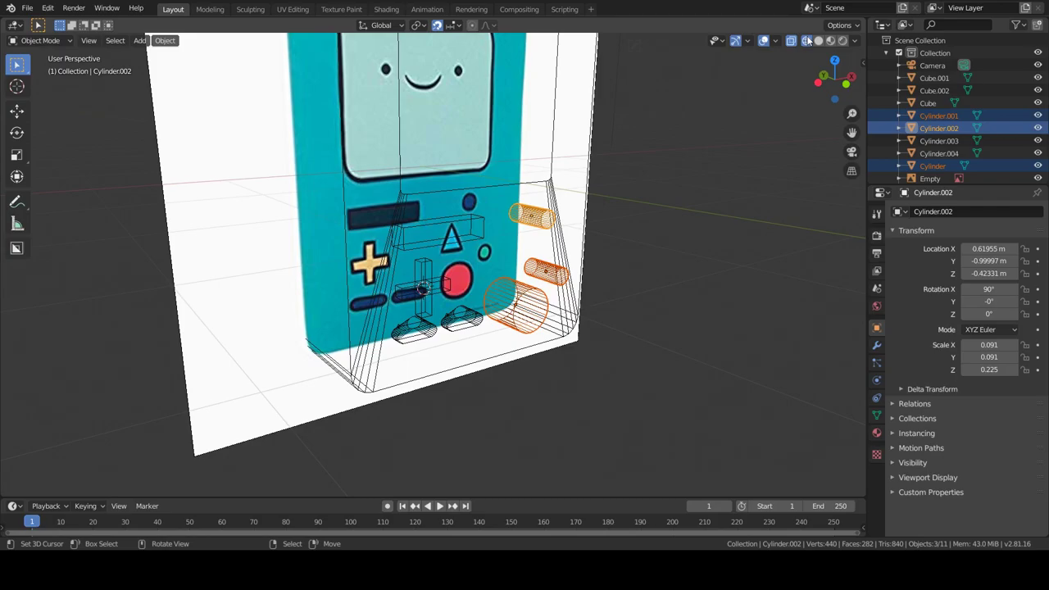
pyautogui.scroll(-2, 614, 191)
pyautogui.moveTo(614, 192)
pyautogui.mouseDown(button='middle')
pyautogui.moveTo(571, 189)
pyautogui.moveTo(670, 225)
pyautogui.moveTo(679, 253)
pyautogui.moveTo(697, 251)
pyautogui.mouseUp(button='middle')
# In Right Ortho view, slide the selected button cylinders about 0.2 m along Y.
pyautogui.press('KP_3')
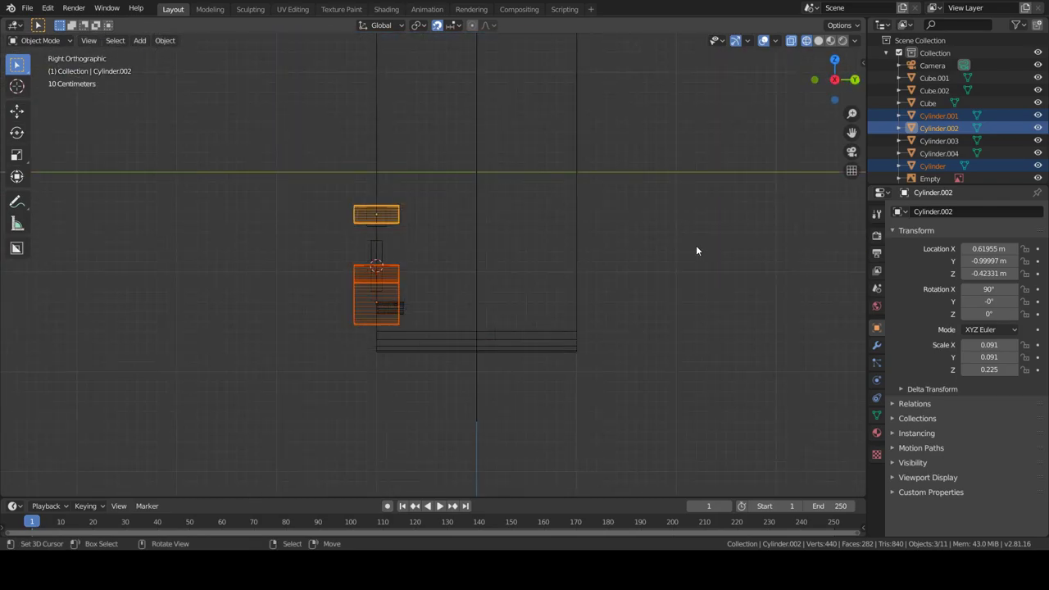
pyautogui.press('g')
pyautogui.press('y')
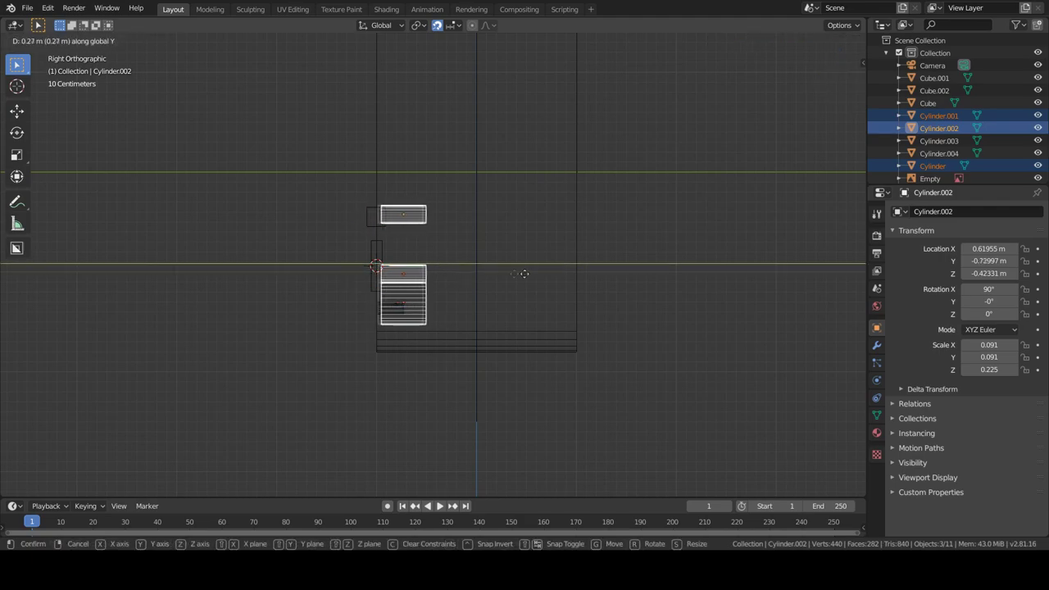
pyautogui.click(472, 273)
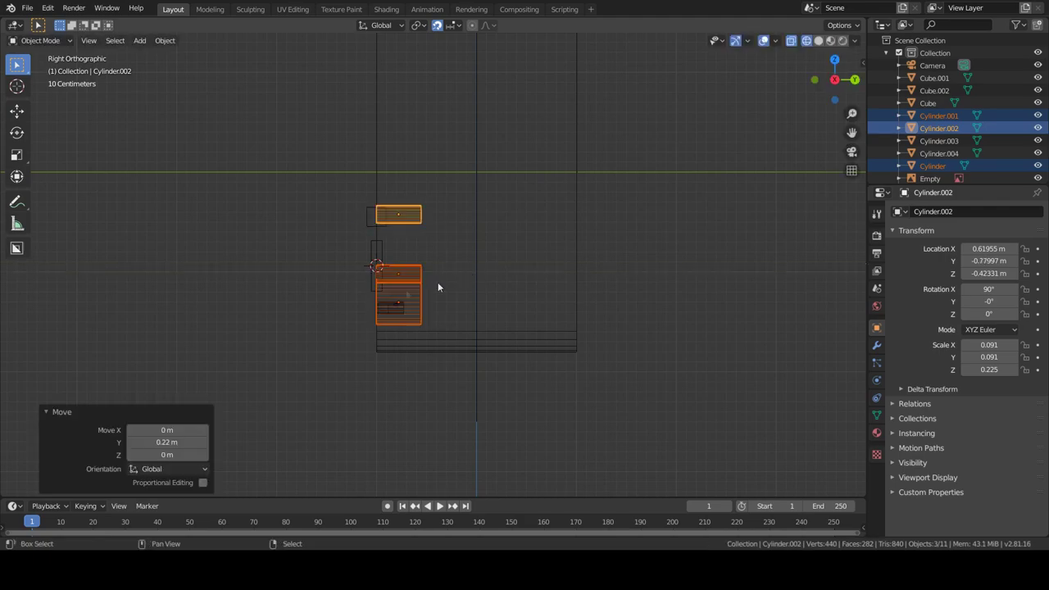
pyautogui.scroll(2, 437, 282)
pyautogui.press('g')
pyautogui.press('y')
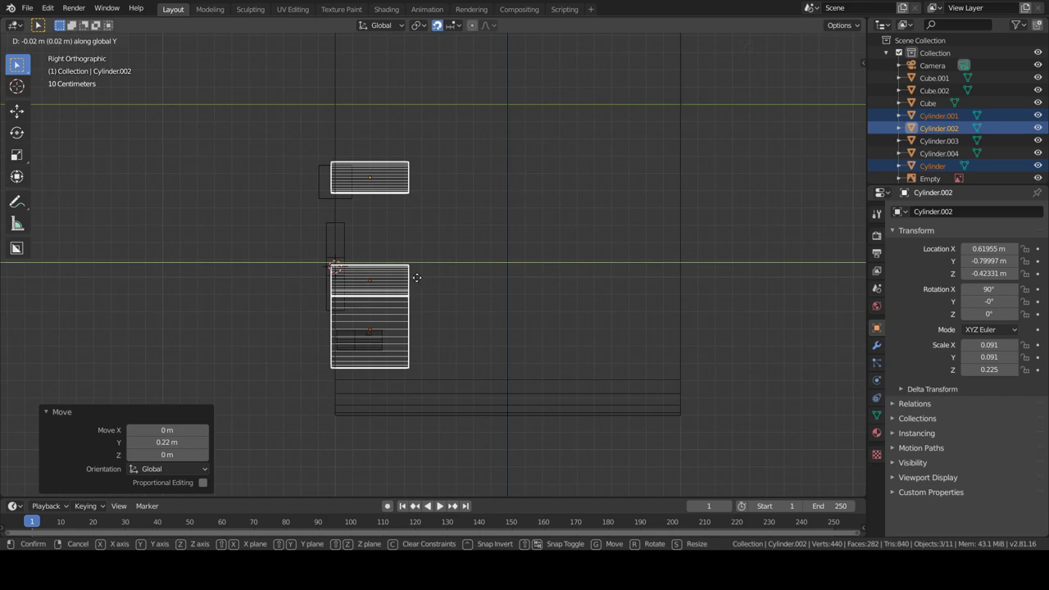
pyautogui.click(415, 274)
# Slide the Cube.001 slot bar 0.07 m along Y, then return to Front view.
pyautogui.click(329, 188)
pyautogui.press('Tab')
pyautogui.press('Tab')
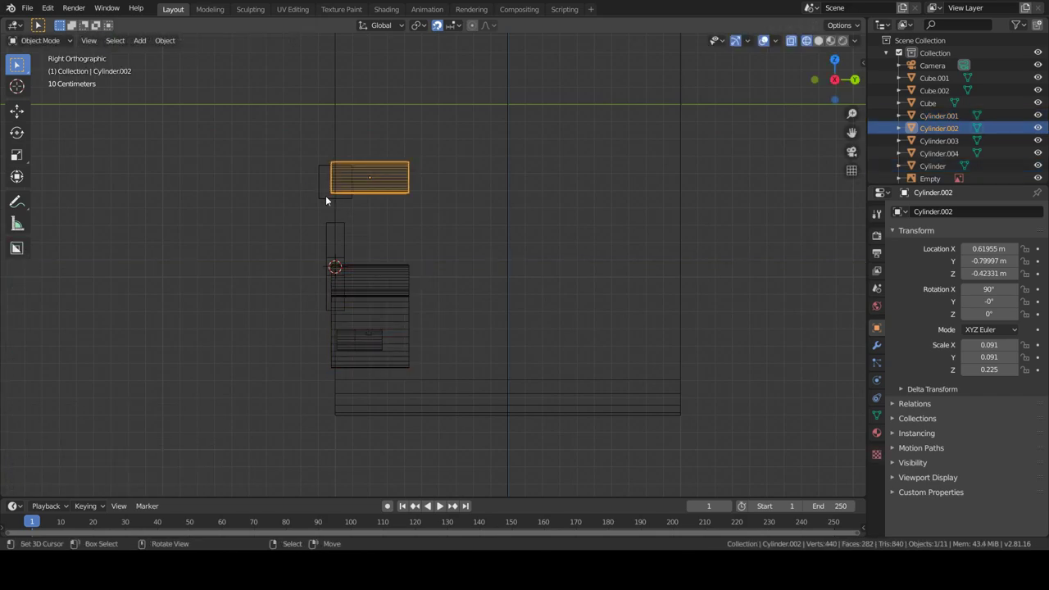
pyautogui.click(326, 196)
pyautogui.press('g')
pyautogui.press('y')
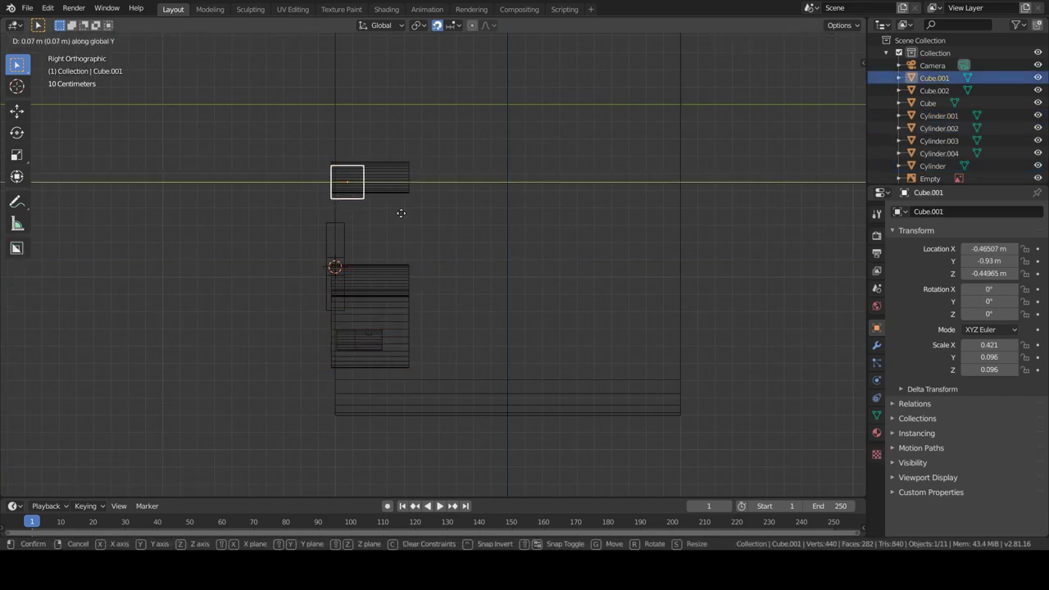
pyautogui.click(400, 213)
pyautogui.moveTo(402, 212)
pyautogui.mouseDown(button='middle')
pyautogui.moveTo(508, 275)
pyautogui.moveTo(534, 252)
pyautogui.mouseUp(button='middle')
pyautogui.press('KP_1')
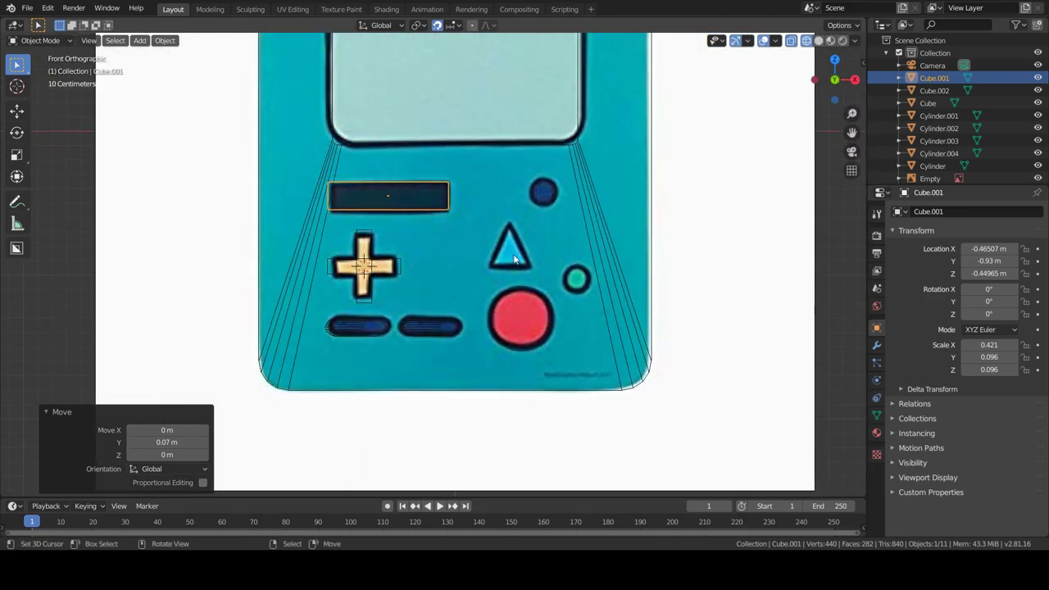
# Add a 3-vertex cylinder and rotate it 90° about X into a triangle.
pyautogui.hotkey('shift', 'a')
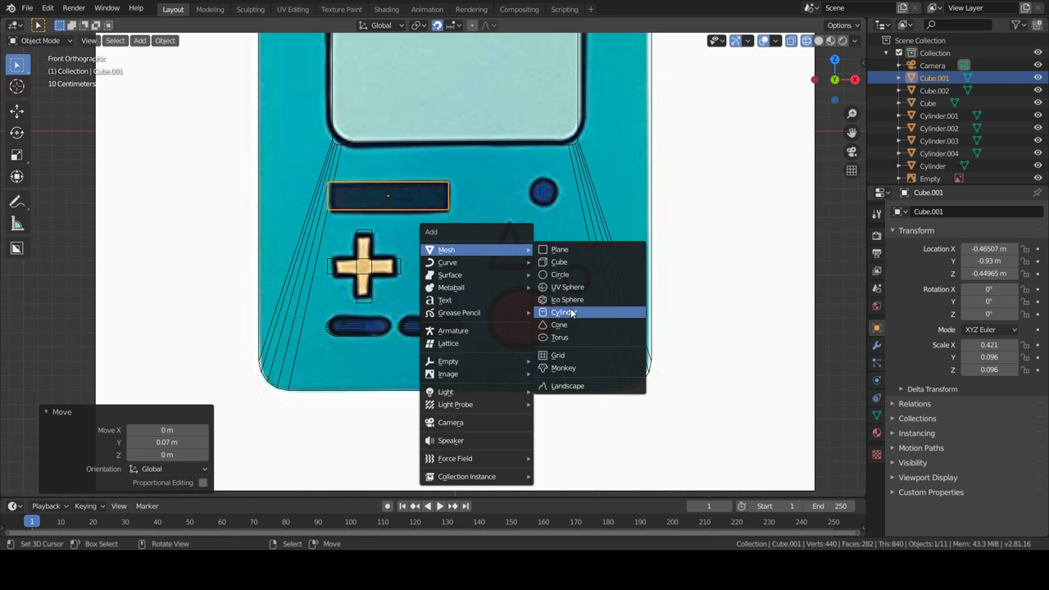
pyautogui.click(571, 313)
pyautogui.click(146, 336)
pyautogui.write('3')
pyautogui.press('Return')
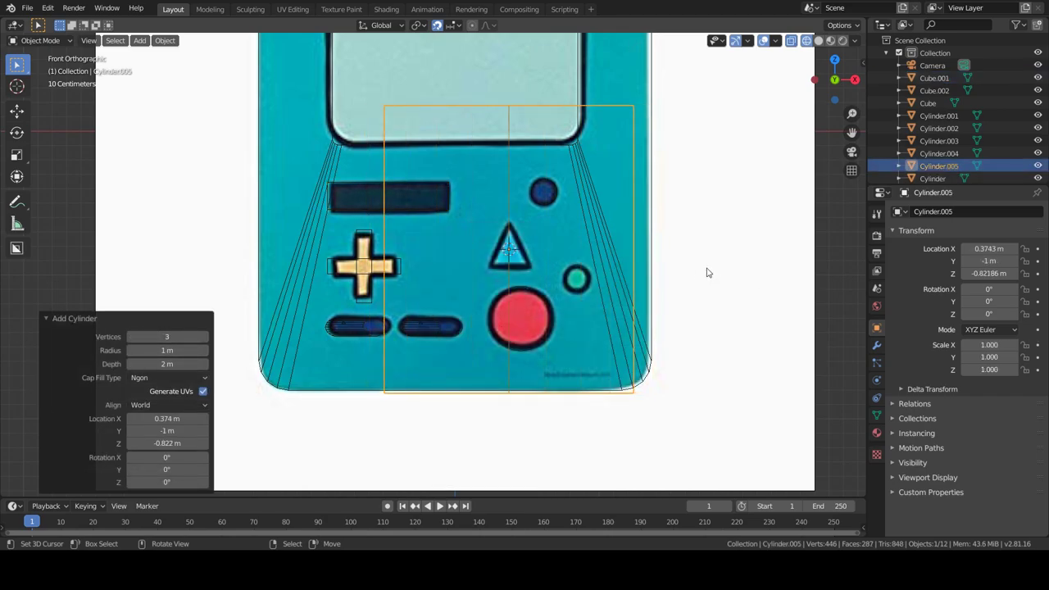
pyautogui.write('rx90')
pyautogui.press('Return')
# Scale the triangle to fit the reference button, stretch it along Z, and lower it into place.
pyautogui.press('s')
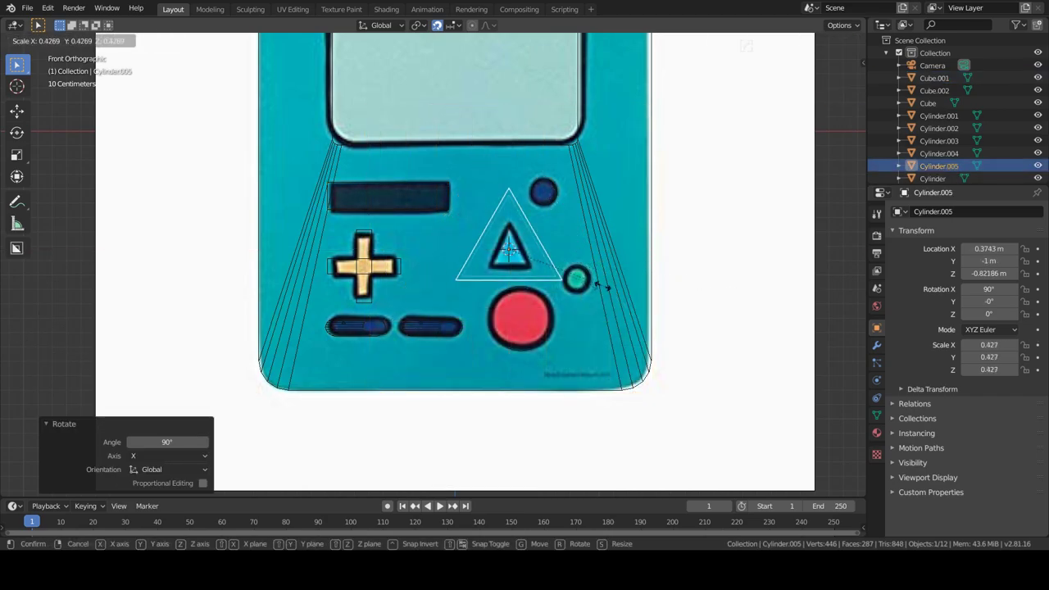
pyautogui.click(541, 263)
pyautogui.press('s')
pyautogui.press('z')
pyautogui.click(570, 277)
pyautogui.press('g')
pyautogui.press('z')
pyautogui.click(569, 283)
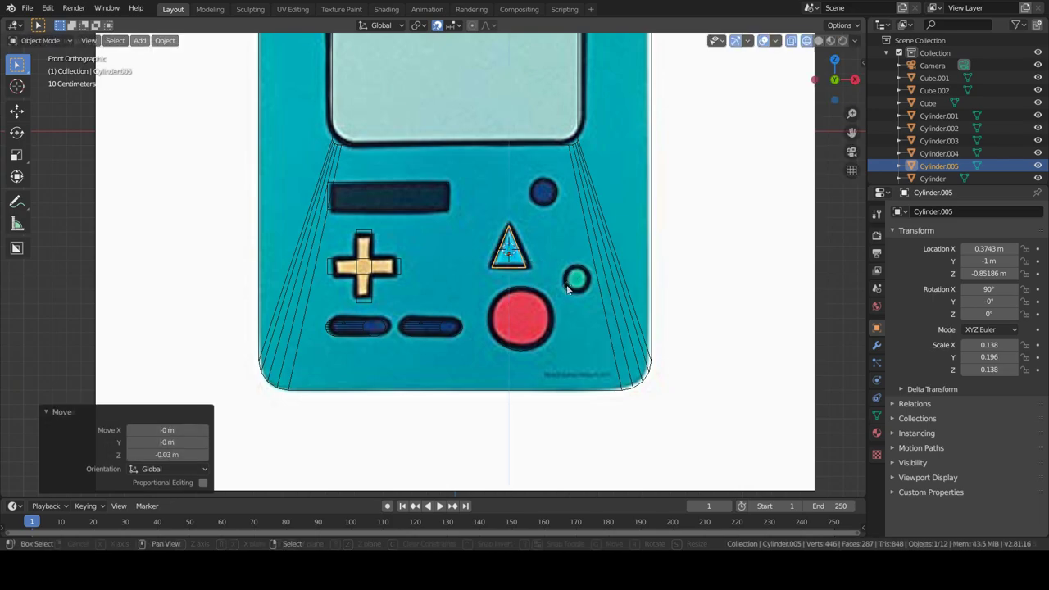
# In solid shading and Right view, push the triangular prism 0.08 m along Y into the body.
pyautogui.moveTo(570, 283); pyautogui.dragTo(508, 325, button='middle')
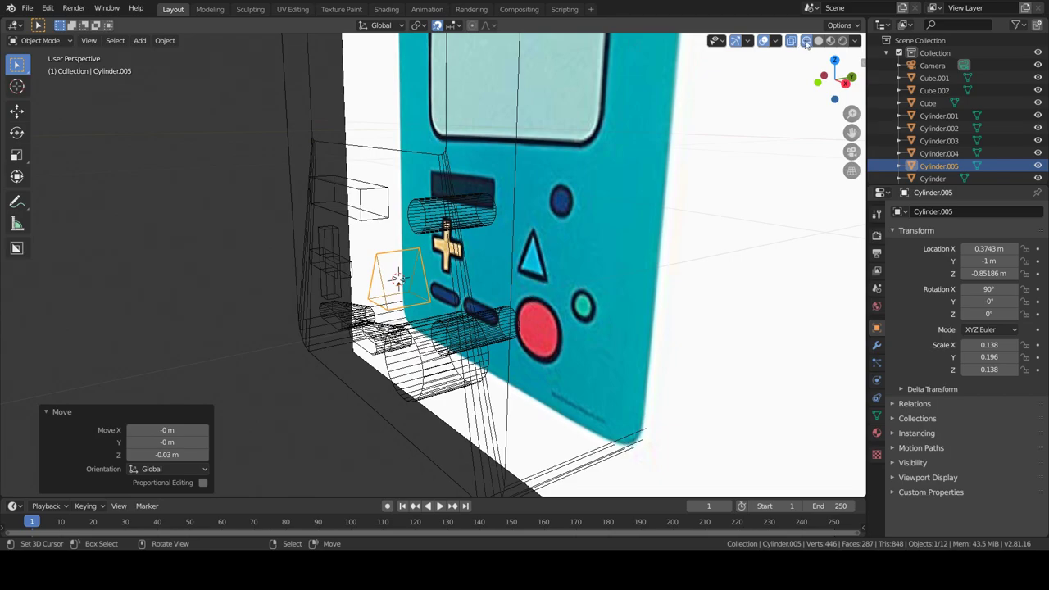
pyautogui.click(818, 40)
pyautogui.moveTo(533, 262); pyautogui.dragTo(501, 282, button='middle')
pyautogui.press('KP_3')
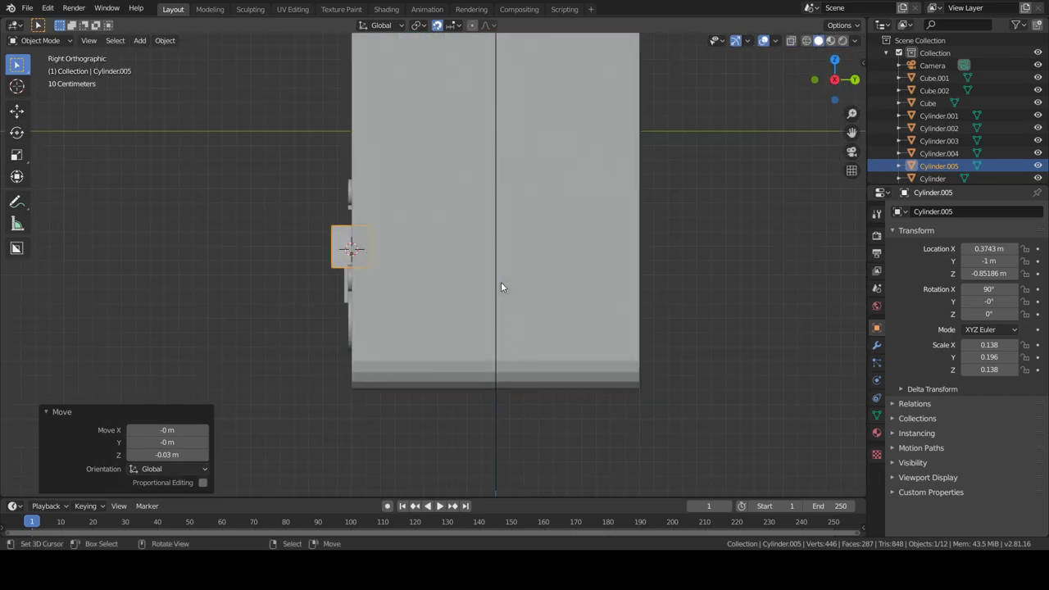
pyautogui.press('g')
pyautogui.press('y')
pyautogui.click(491, 282)
pyautogui.moveTo(491, 282)
pyautogui.mouseDown(button='middle')
pyautogui.moveTo(508, 304)
pyautogui.moveTo(583, 302)
pyautogui.moveTo(408, 304)
pyautogui.mouseUp(button='middle')
pyautogui.scroll(-5, 409, 274)
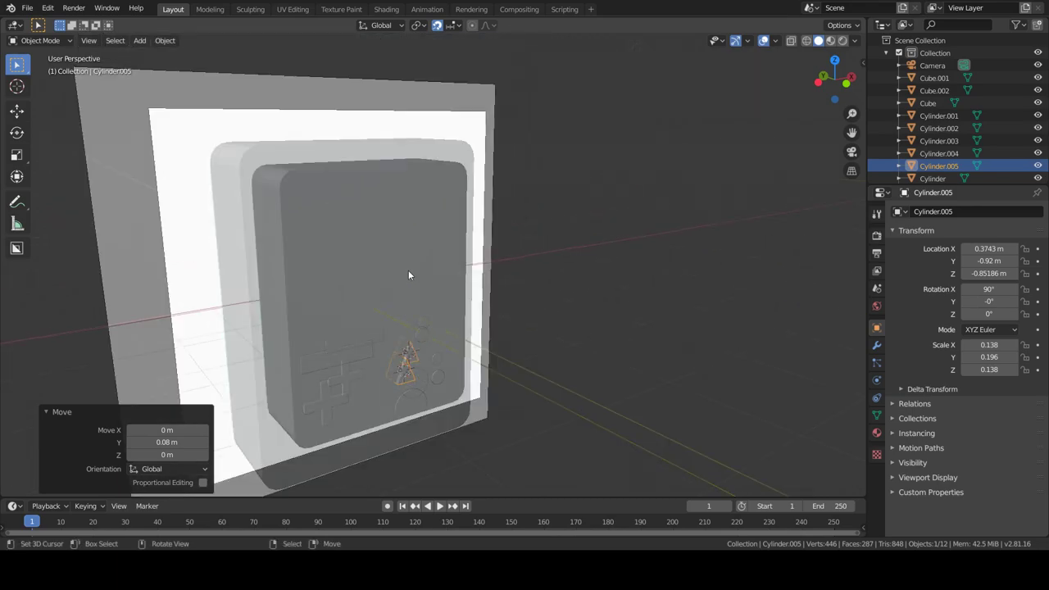
pyautogui.click(379, 273)
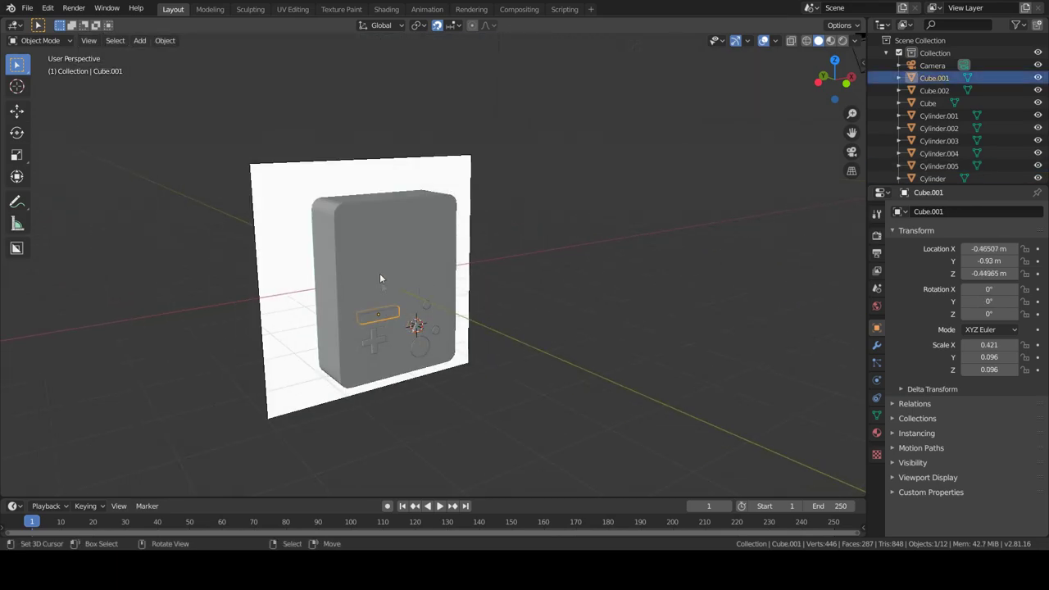
# Select the body's screen face in Edit Mode, then switch to the camera view with numpad 0.
pyautogui.click(379, 273)
pyautogui.press('Tab')
pyautogui.scroll(3, 382, 285)
pyautogui.click(381, 263)
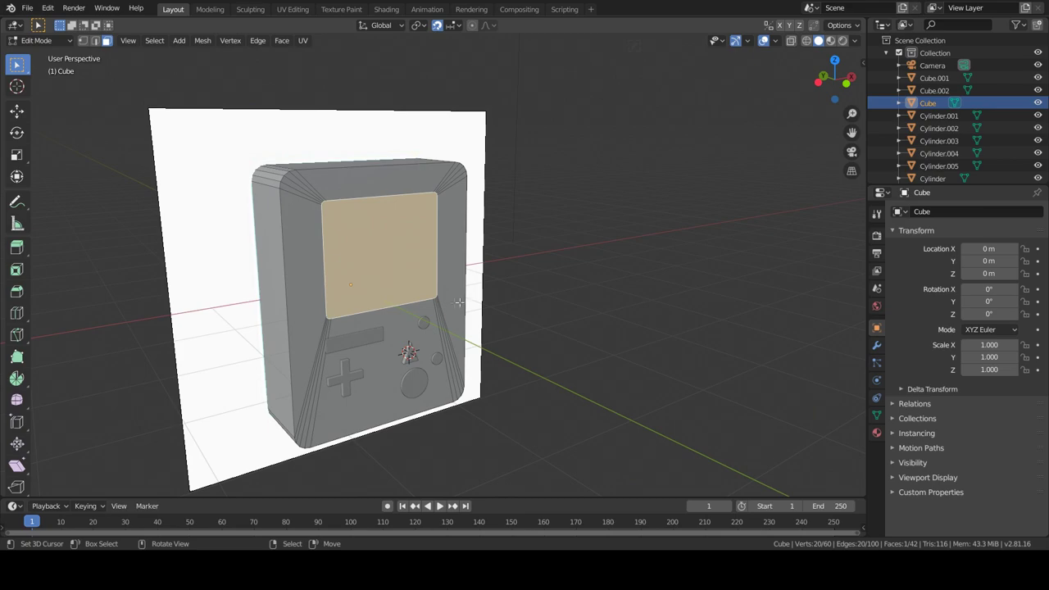
pyautogui.scroll(-5, 321, 278)
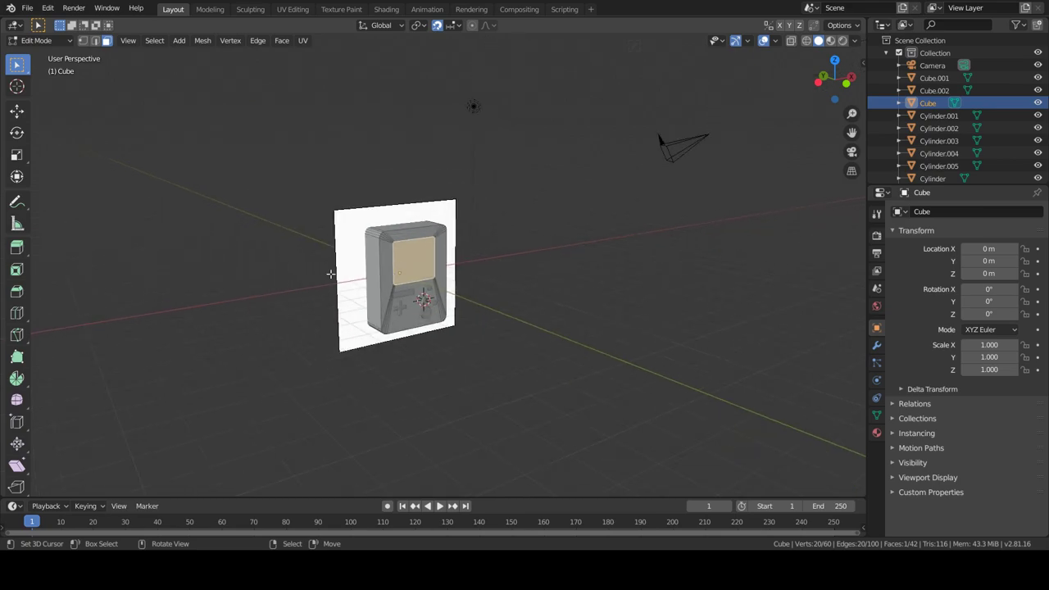
pyautogui.press('KP_0')
pyautogui.click(876, 236)
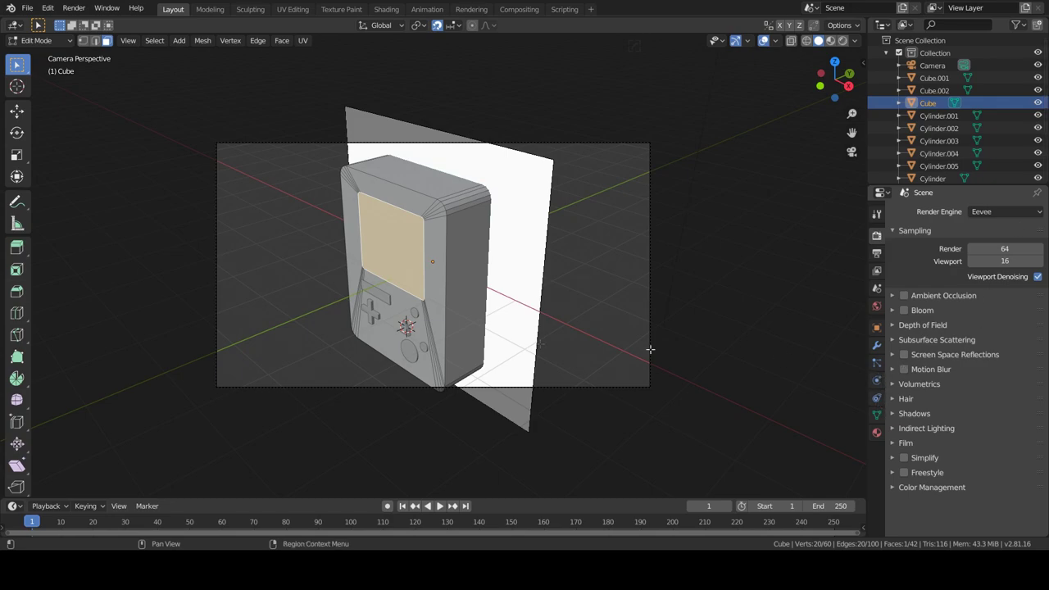
pyautogui.click(653, 390)
pyautogui.press('Tab')
# Make the camera Orthographic with an Orthographic Scale of 9.214.
pyautogui.moveTo(638, 387); pyautogui.dragTo(639, 387)
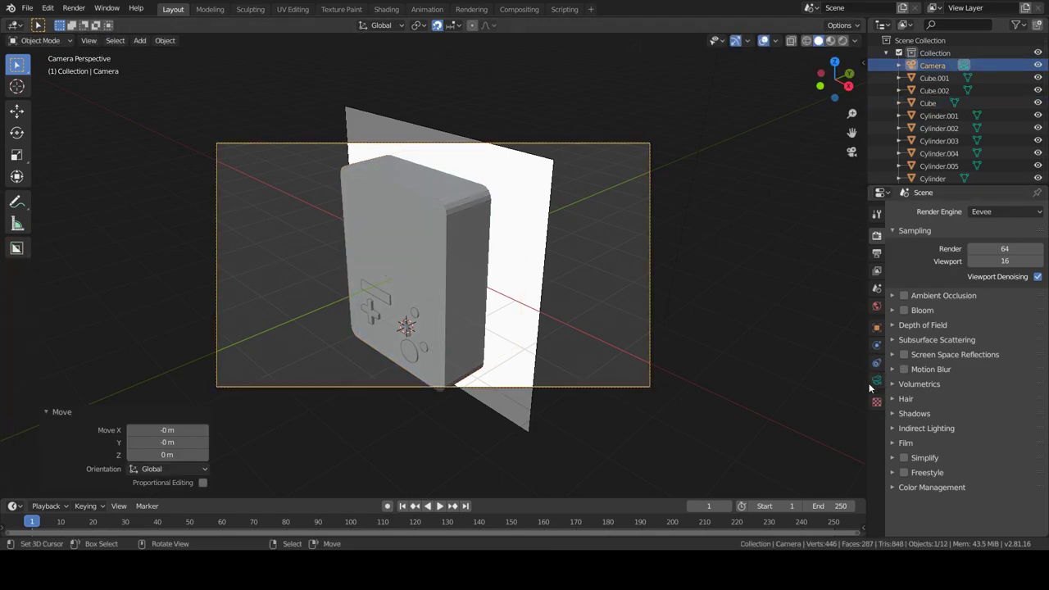
pyautogui.click(877, 380)
pyautogui.click(1008, 247)
pyautogui.click(983, 274)
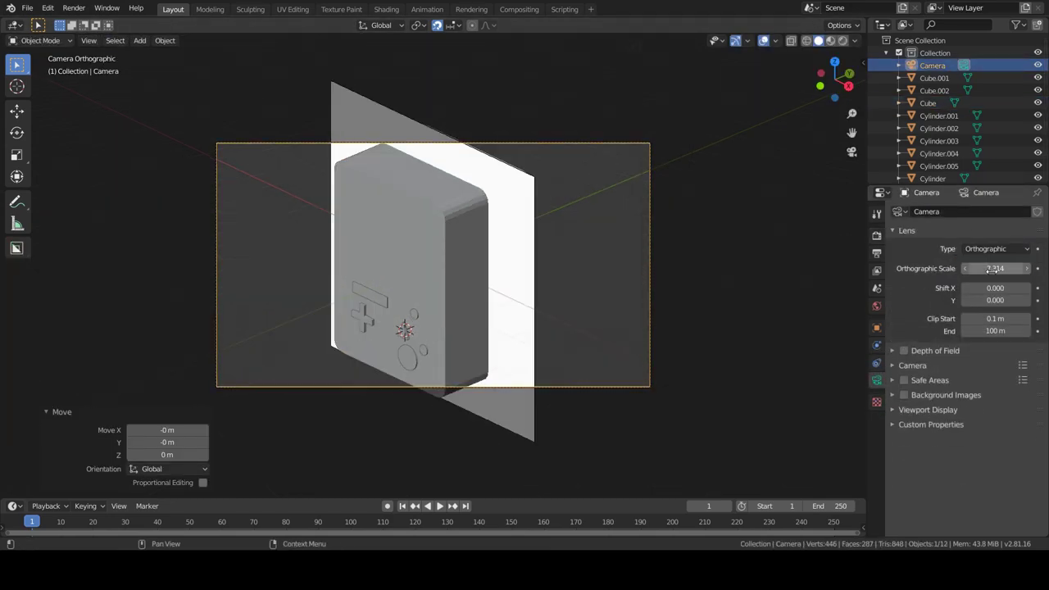
pyautogui.moveTo(998, 269); pyautogui.dragTo(1030, 270)
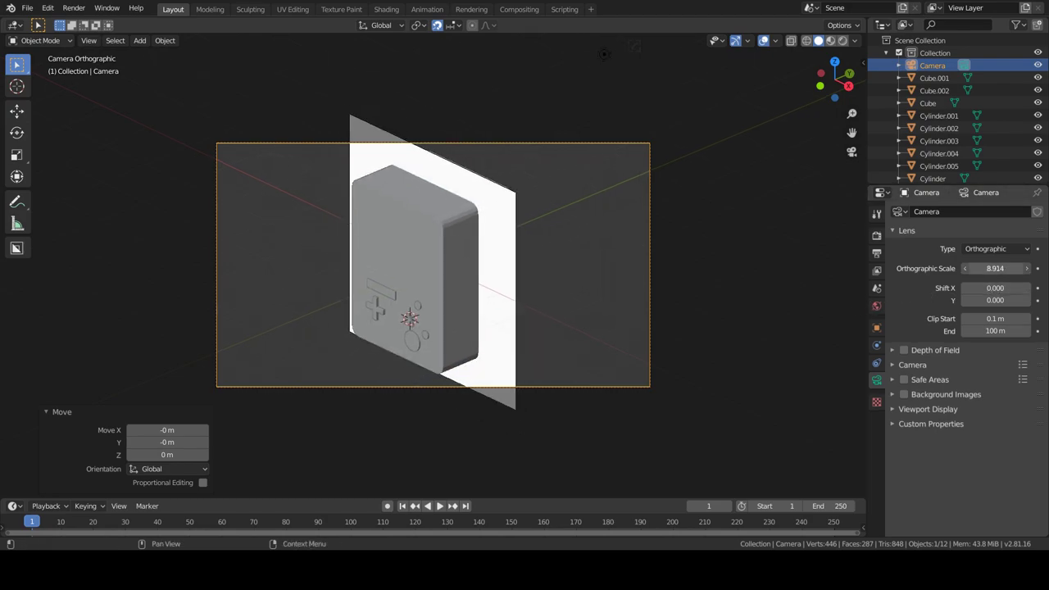
# Mark the console body's sharp edges with Hard Ops Set Sharpen.
pyautogui.scroll(2, 535, 291)
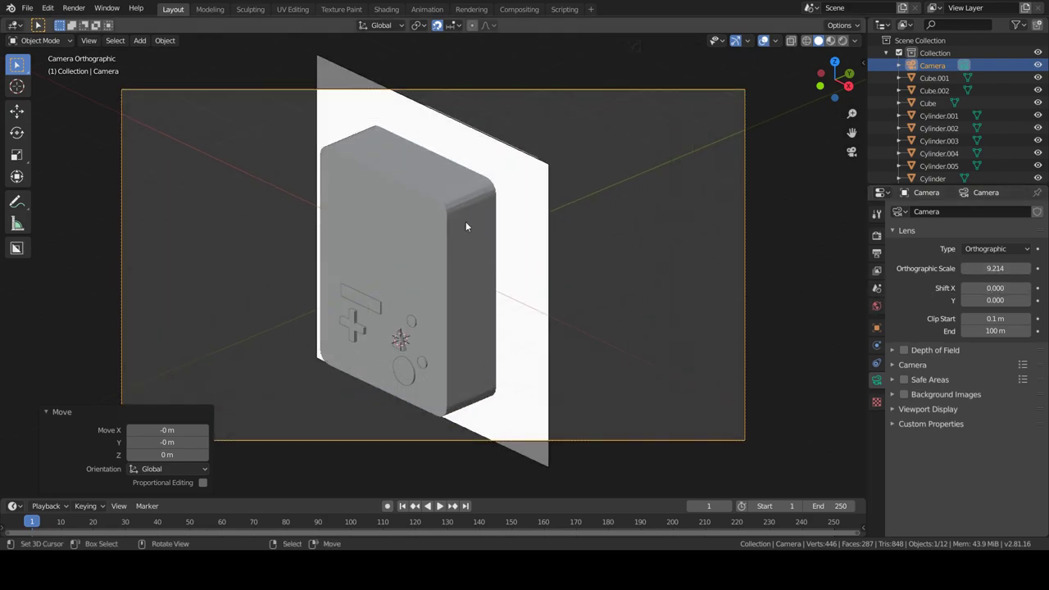
pyautogui.click(466, 221)
pyautogui.press('Tab')
pyautogui.press('q')
pyautogui.click(466, 221)
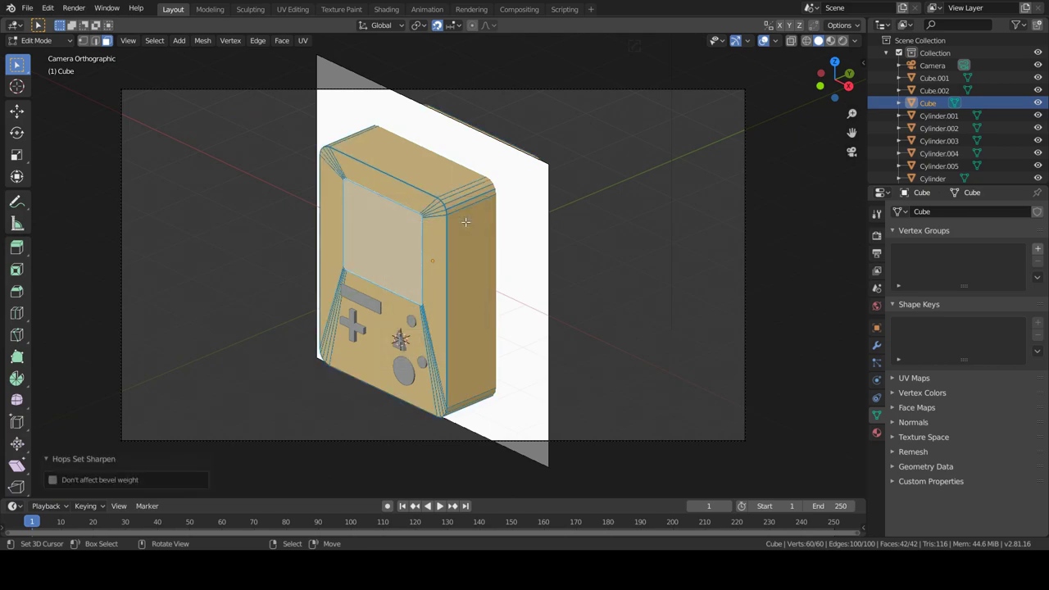
# Apply Hard Ops SSharpen to the whole body mesh for 60° auto smooth, then exit Edit Mode.
pyautogui.press('q')
pyautogui.click(483, 194)
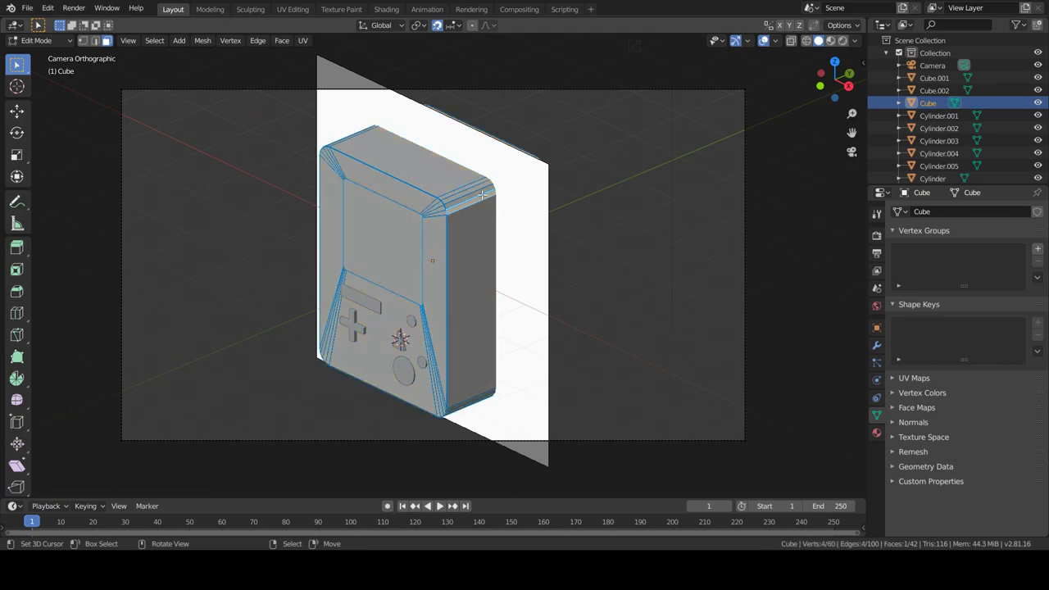
pyautogui.scroll(3, 473, 194)
pyautogui.press('a')
pyautogui.press('q')
pyautogui.click(474, 192)
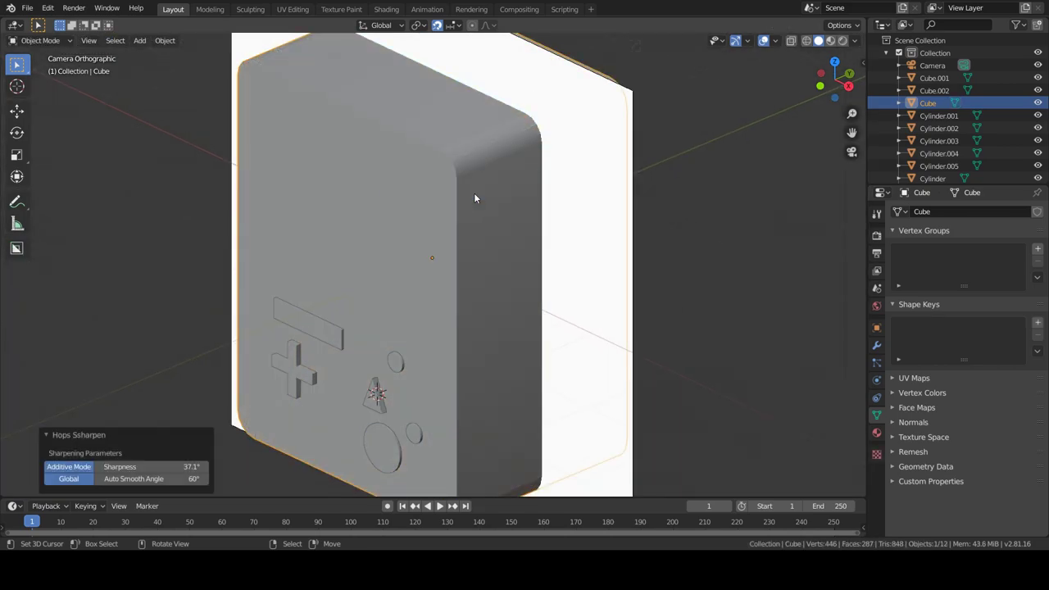
pyautogui.scroll(-3, 490, 253)
pyautogui.scroll(3, 485, 275)
pyautogui.press('Tab')
pyautogui.press('Tab')
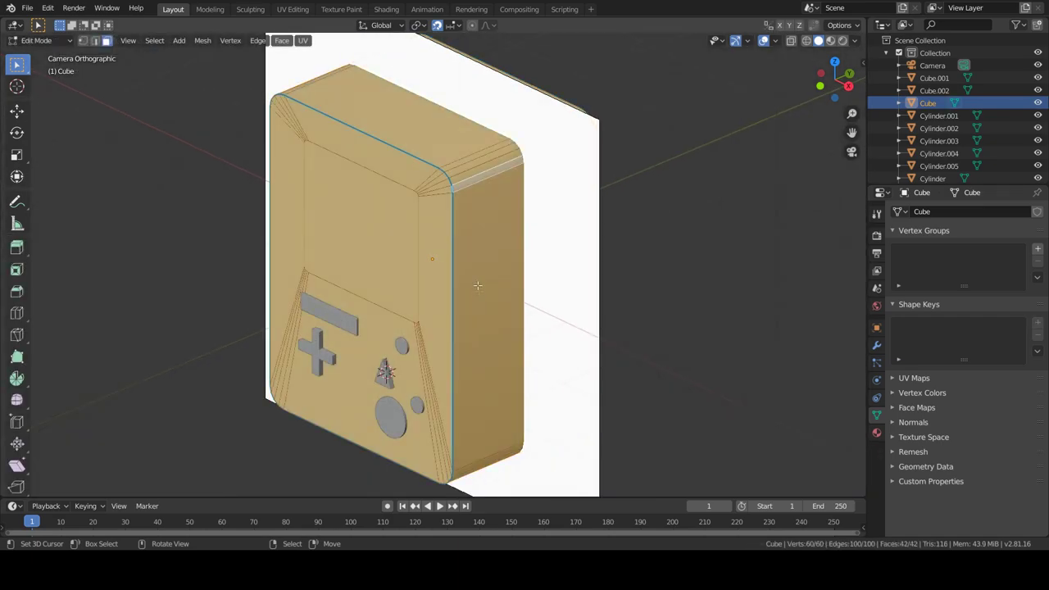
# Snap the 3D cursor to the body's centre and add a 20-vertex cylinder there.
pyautogui.scroll(-2, 481, 298)
pyautogui.moveTo(480, 298); pyautogui.dragTo(426, 301, button='middle')
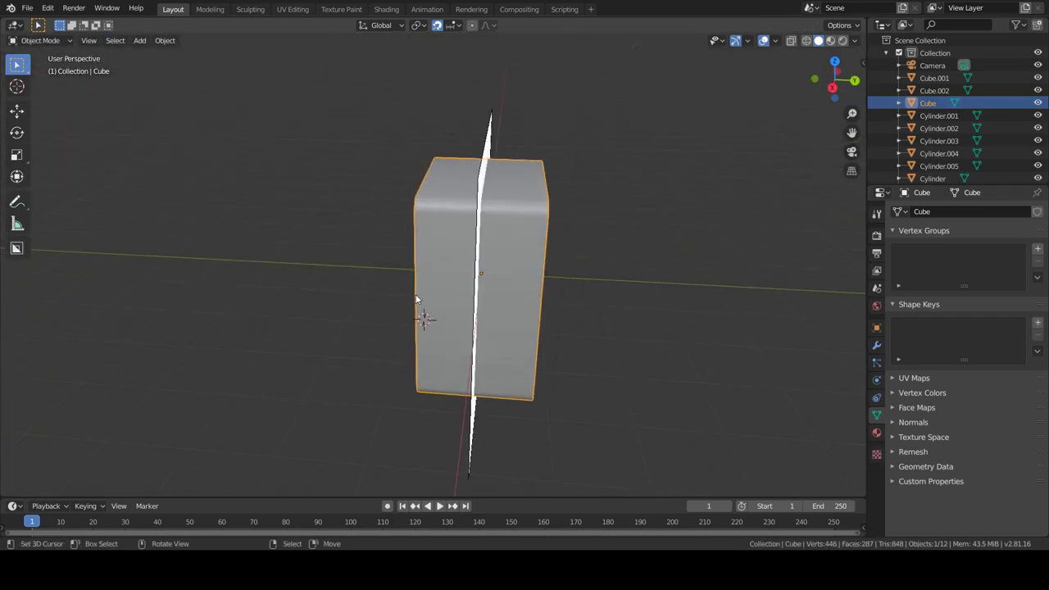
pyautogui.hotkey('shift', 's')
pyautogui.click(422, 363)
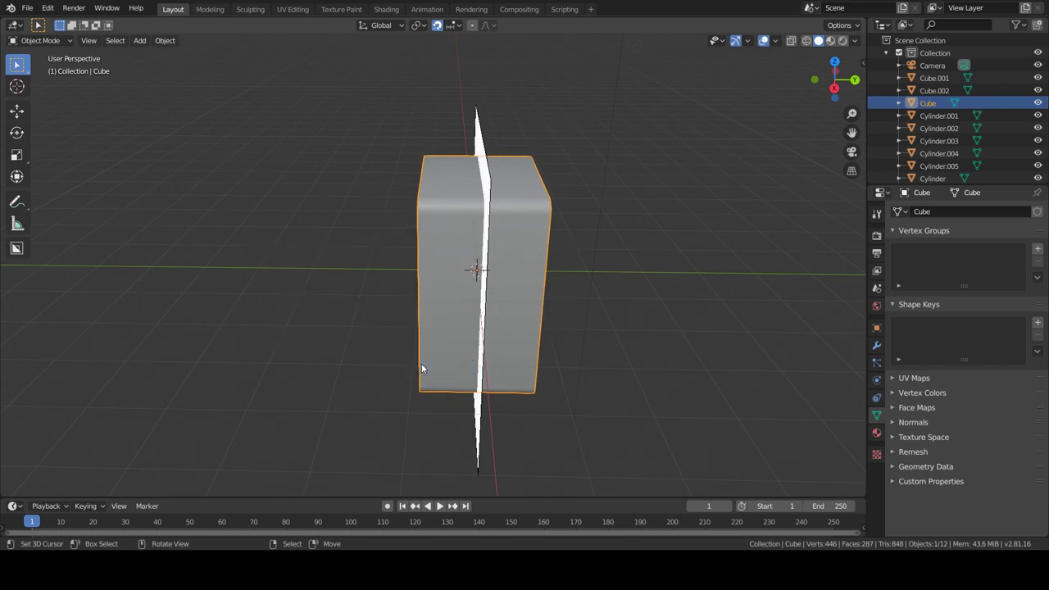
pyautogui.hotkey('shift', 'a')
pyautogui.moveTo(358, 309)
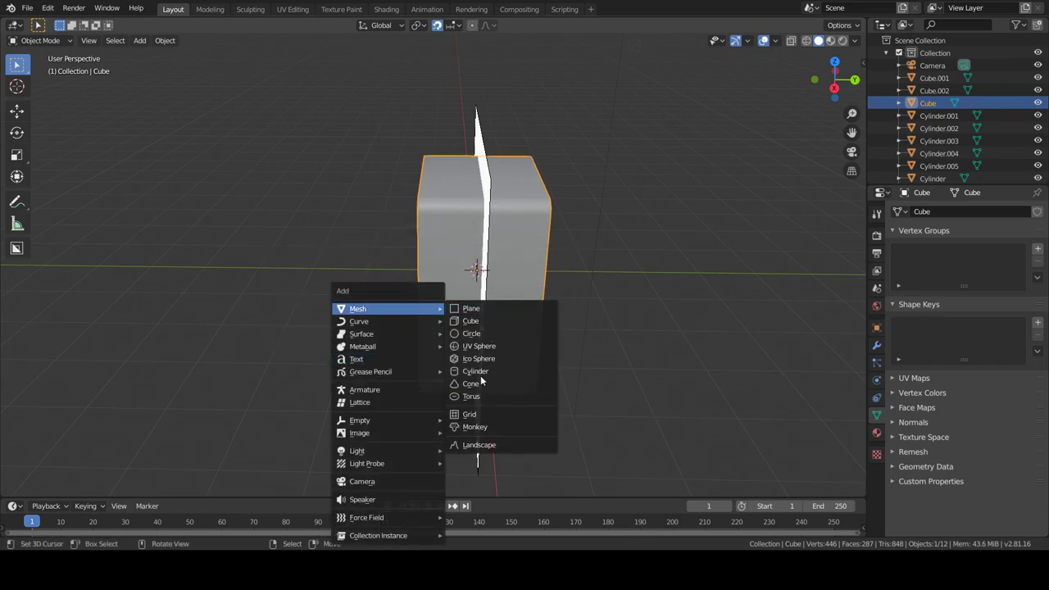
pyautogui.click(478, 372)
pyautogui.moveTo(485, 349)
pyautogui.mouseDown(button='middle')
pyautogui.moveTo(516, 370)
pyautogui.moveTo(482, 374)
pyautogui.mouseUp(button='middle')
pyautogui.moveTo(205, 337); pyautogui.dragTo(247, 339)
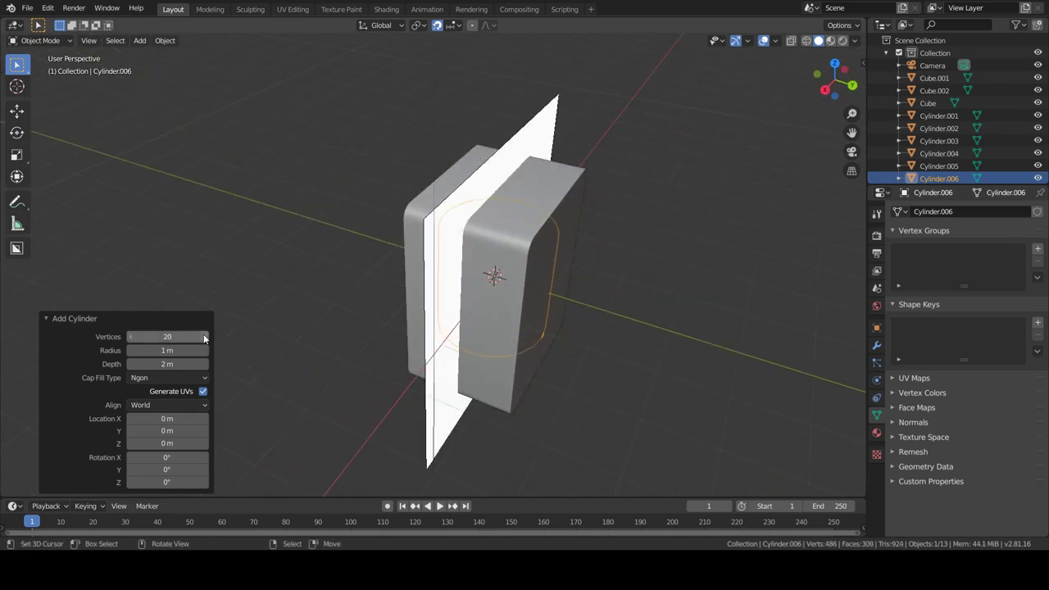
# Rotate the cylinder 90° about X and scale it down to 0.270.
pyautogui.press('r')
pyautogui.press('x')
pyautogui.press('9')
pyautogui.press('0')
pyautogui.press('Return')
pyautogui.press('r')
pyautogui.press('z')
pyautogui.press('Escape')
pyautogui.press('s')
pyautogui.click(564, 310)
# Move the cylinder 1.3 m along X to the body's side, flatten it, and raise it along Z.
pyautogui.press('g')
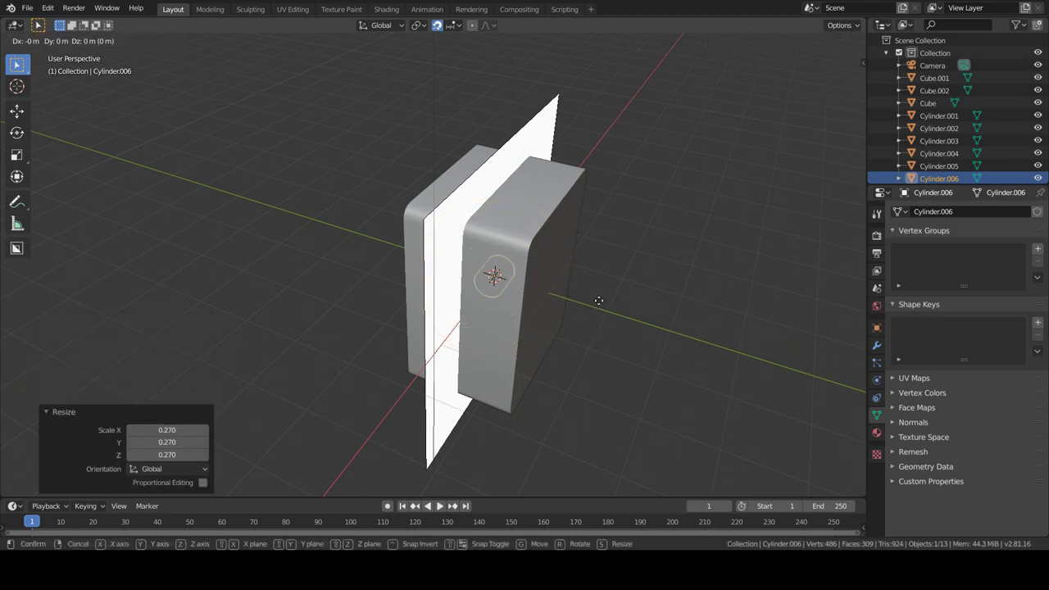
pyautogui.press('x')
pyautogui.click(699, 305)
pyautogui.press('s')
pyautogui.hotkey('shift', 'z')
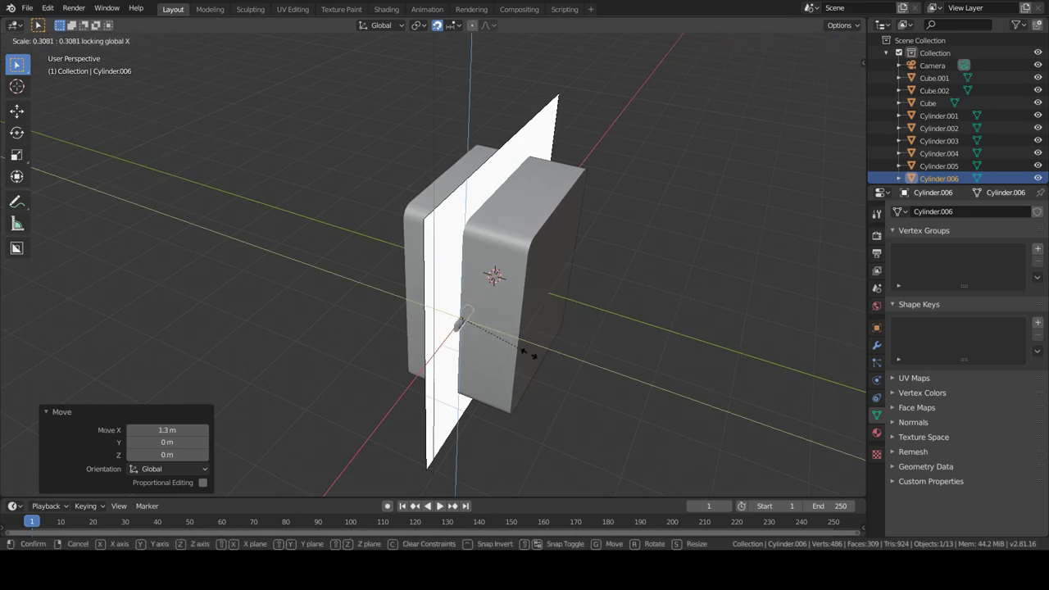
pyautogui.click(493, 335)
pyautogui.moveTo(502, 364); pyautogui.dragTo(566, 338, button='middle')
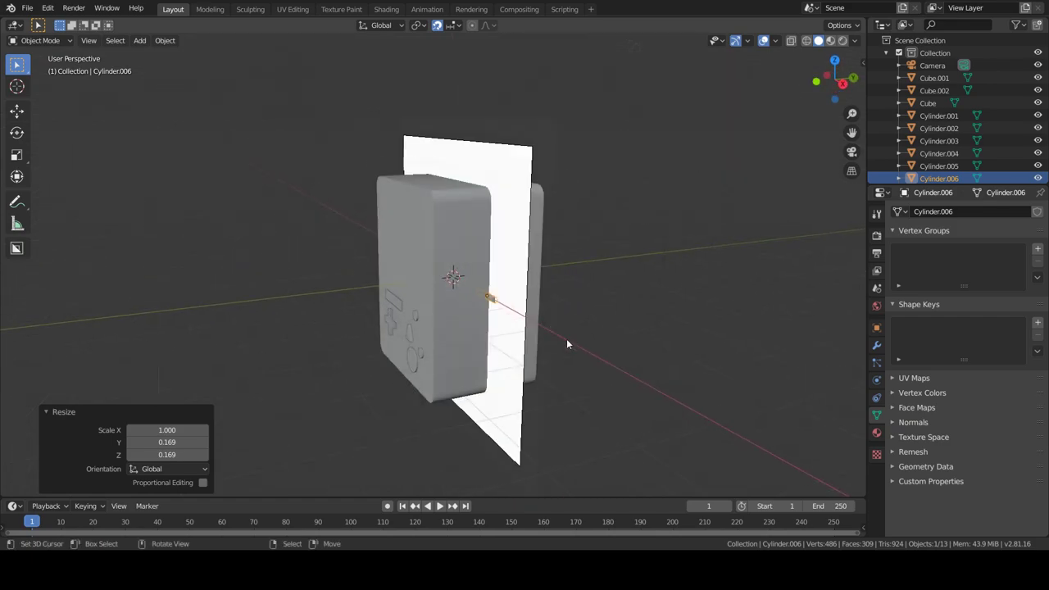
pyautogui.scroll(3, 566, 339)
pyautogui.press('g')
pyautogui.press('z')
pyautogui.click(557, 274)
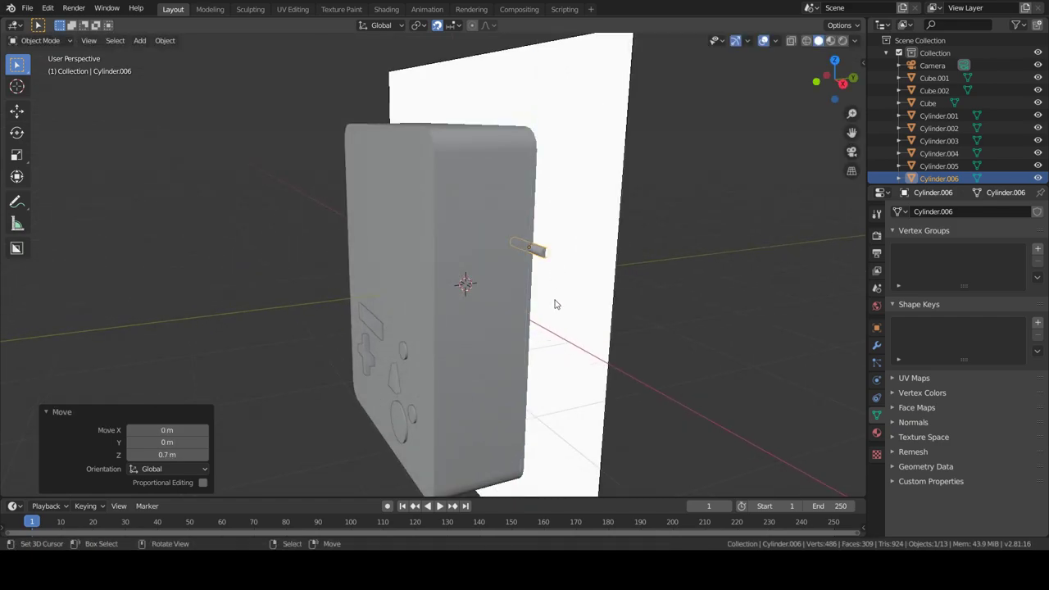
# Duplicate the cylinder 0.2 m vertically and make sideways copies along Y.
pyautogui.hotkey('shift', 'd')
pyautogui.press('z')
pyautogui.click(571, 286)
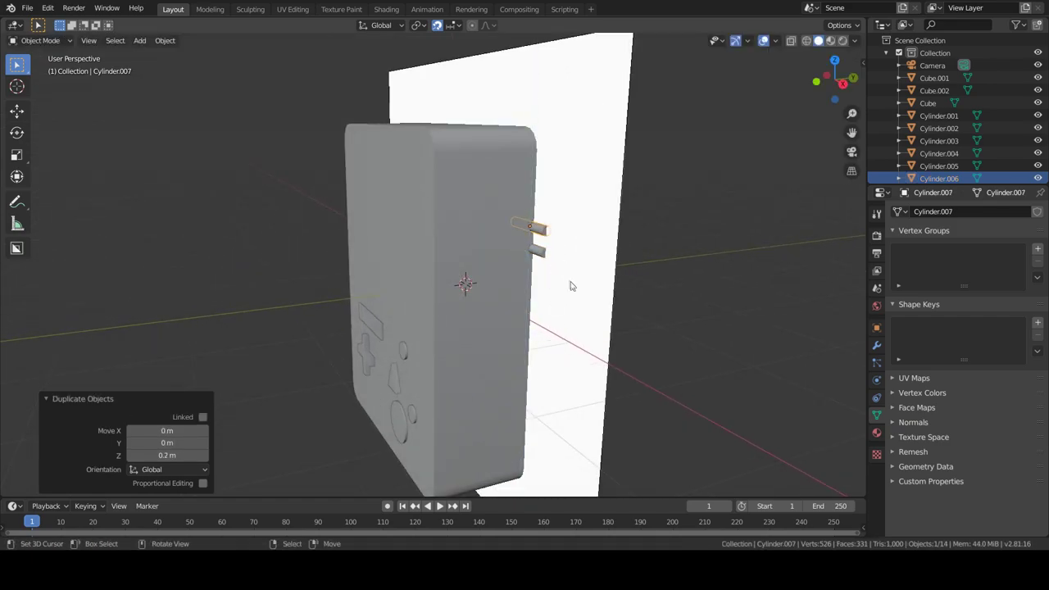
pyautogui.press('g')
pyautogui.press('y')
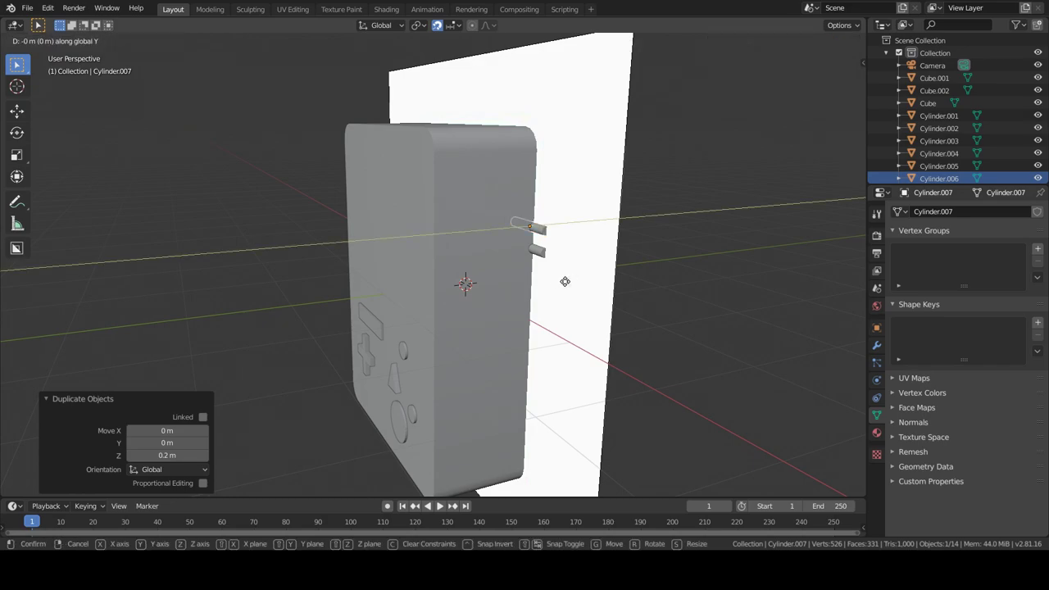
pyautogui.click(543, 283)
pyautogui.moveTo(543, 282); pyautogui.dragTo(544, 305, button='middle')
pyautogui.hotkey('shift', 'd')
pyautogui.press('y')
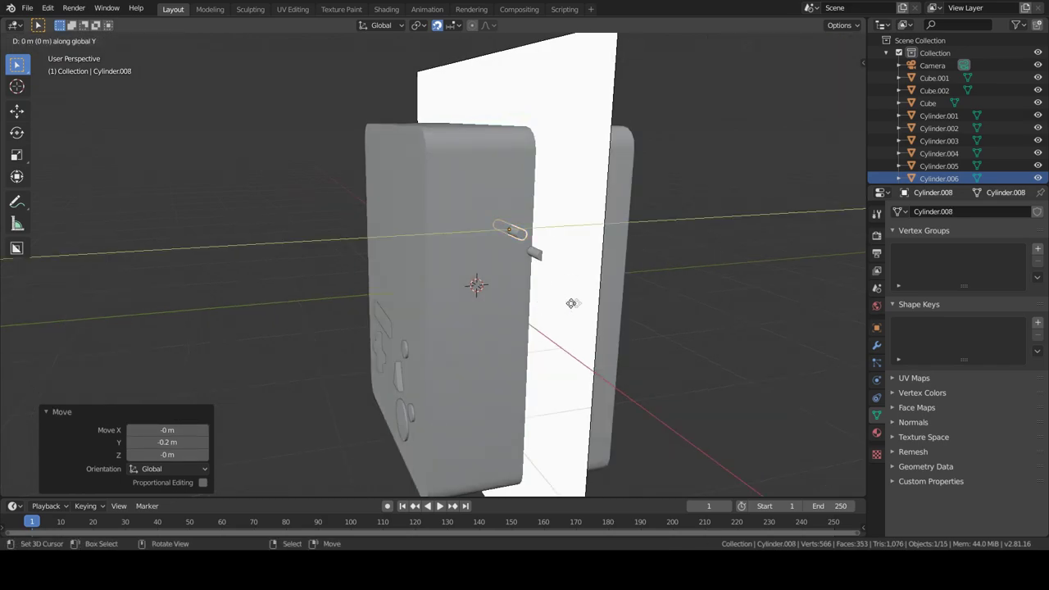
pyautogui.click(592, 311)
# Duplicate the two upper cylinders 0.4 m lower.
pyautogui.moveTo(592, 312); pyautogui.dragTo(549, 281, button='middle')
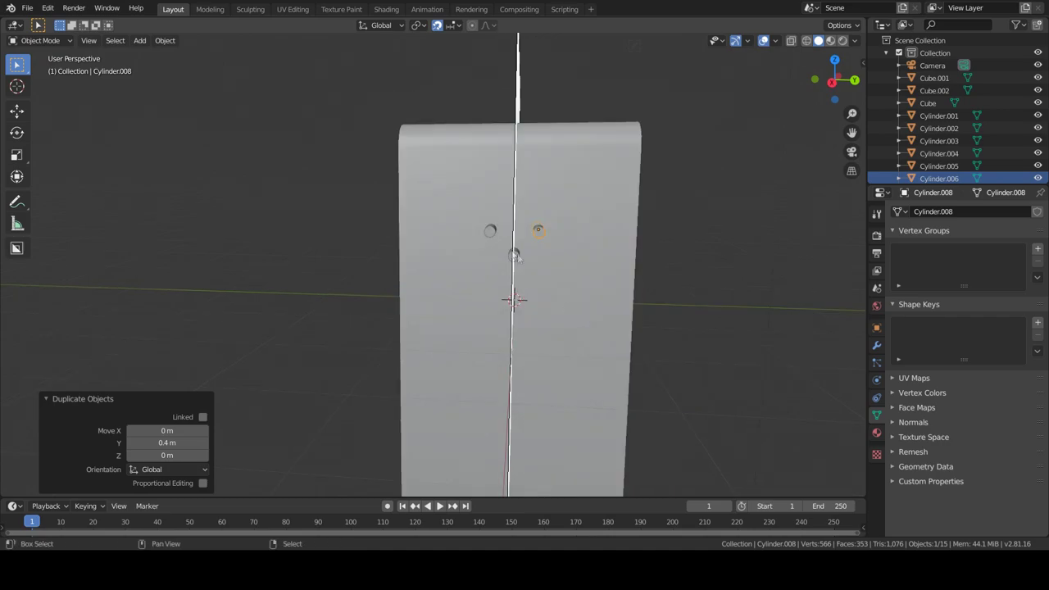
pyautogui.keyDown('shift'); pyautogui.click(492, 232); pyautogui.keyUp('shift')
pyautogui.hotkey('shift', 'd')
pyautogui.press('z')
pyautogui.click(588, 356)
# Duplicate the centre cylinder along Y to the left and right of centre.
pyautogui.moveTo(589, 355); pyautogui.dragTo(516, 248, button='middle')
pyautogui.click(514, 246)
pyautogui.click(519, 248)
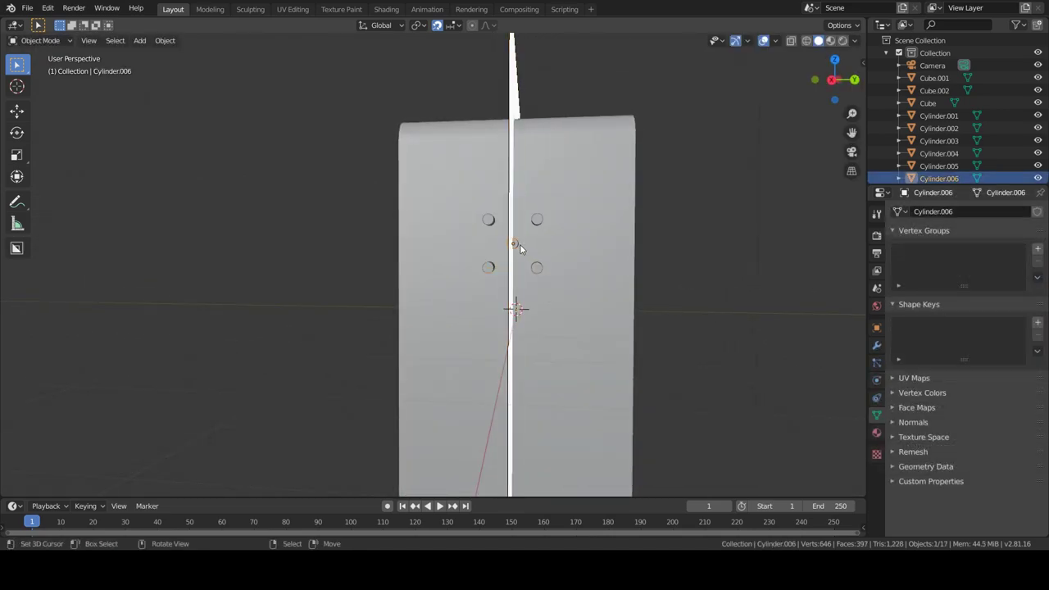
pyautogui.hotkey('shift', 'd')
pyautogui.press('y')
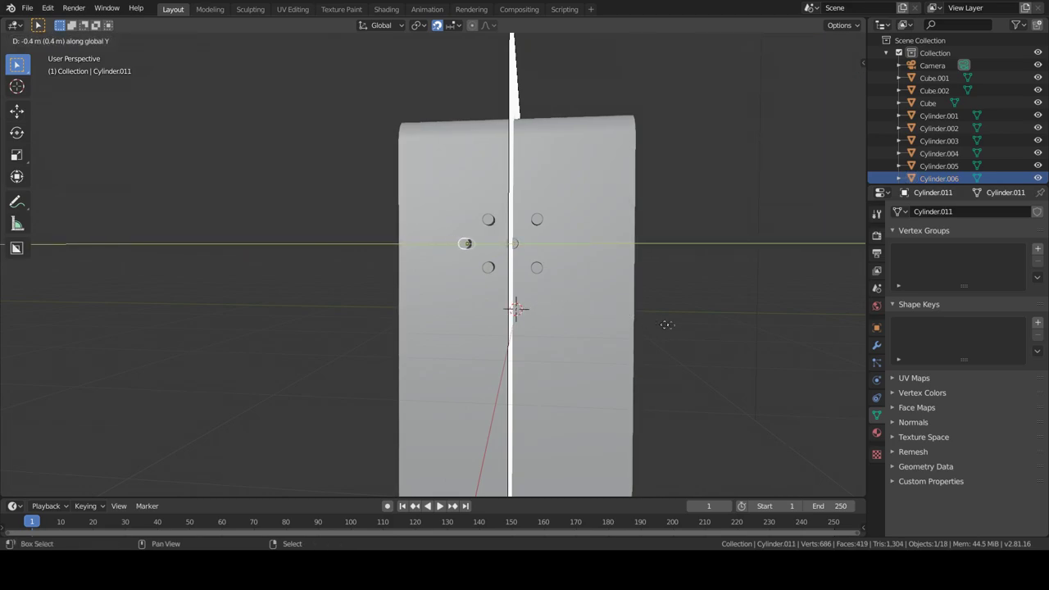
pyautogui.click(666, 325)
pyautogui.hotkey('shift', 'd')
pyautogui.press('y')
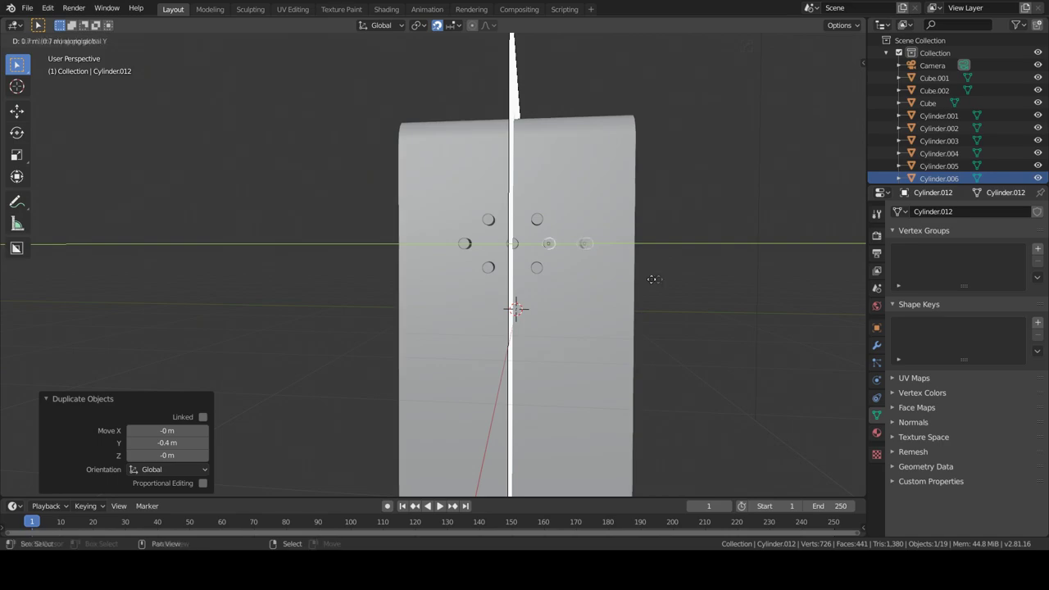
pyautogui.click(732, 317)
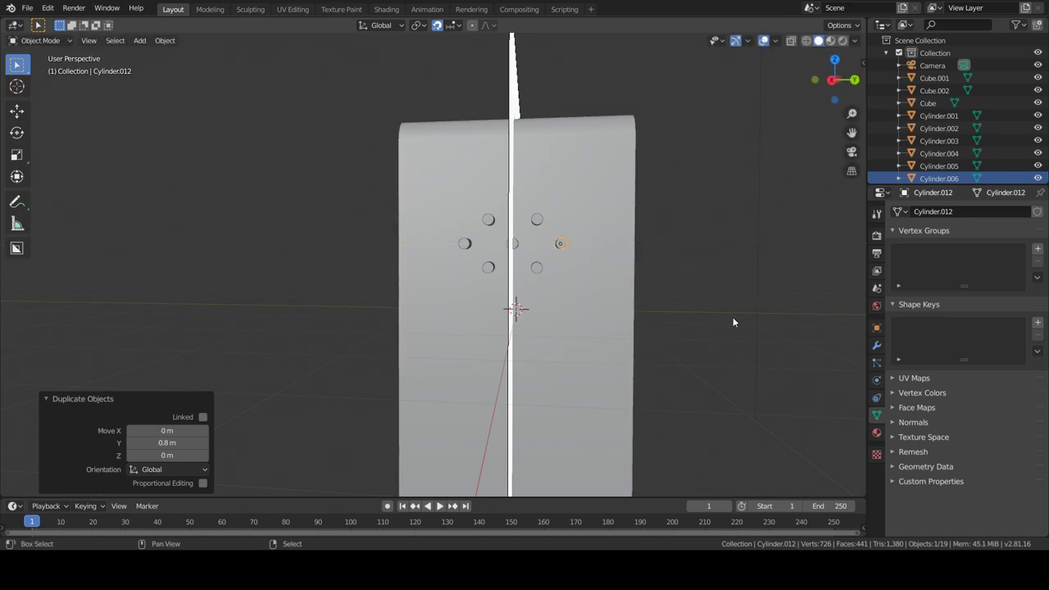
# Stretch the four corner cylinders to 1.188 along Z.
pyautogui.click(537, 267)
pyautogui.keyDown('shift'); pyautogui.click(537, 221); pyautogui.keyUp('shift')
pyautogui.keyDown('shift'); pyautogui.click(583, 310); pyautogui.keyUp('shift')
pyautogui.click(539, 269)
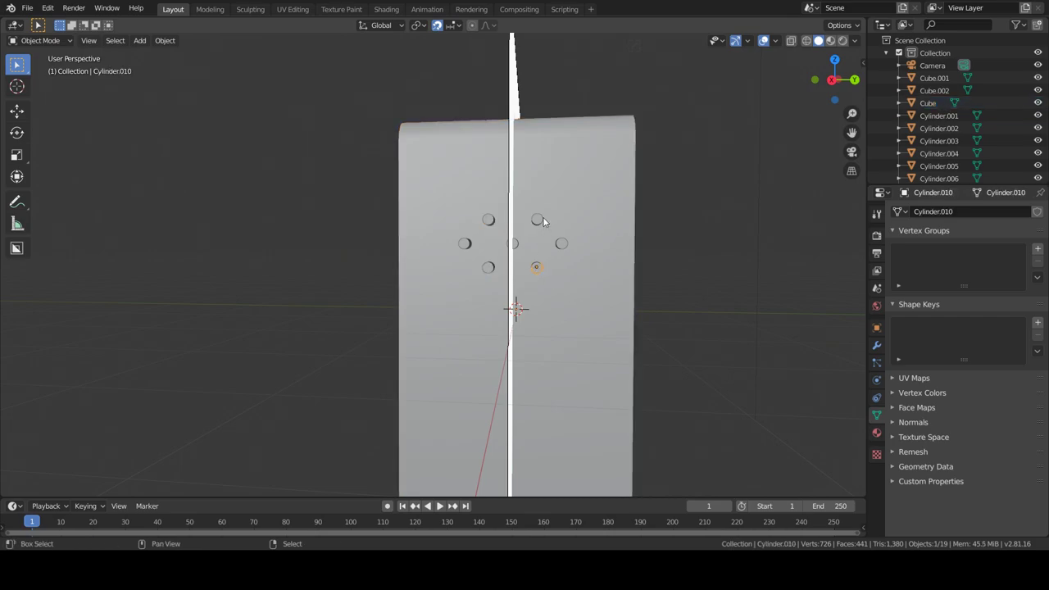
pyautogui.press('s')
pyautogui.press('z')
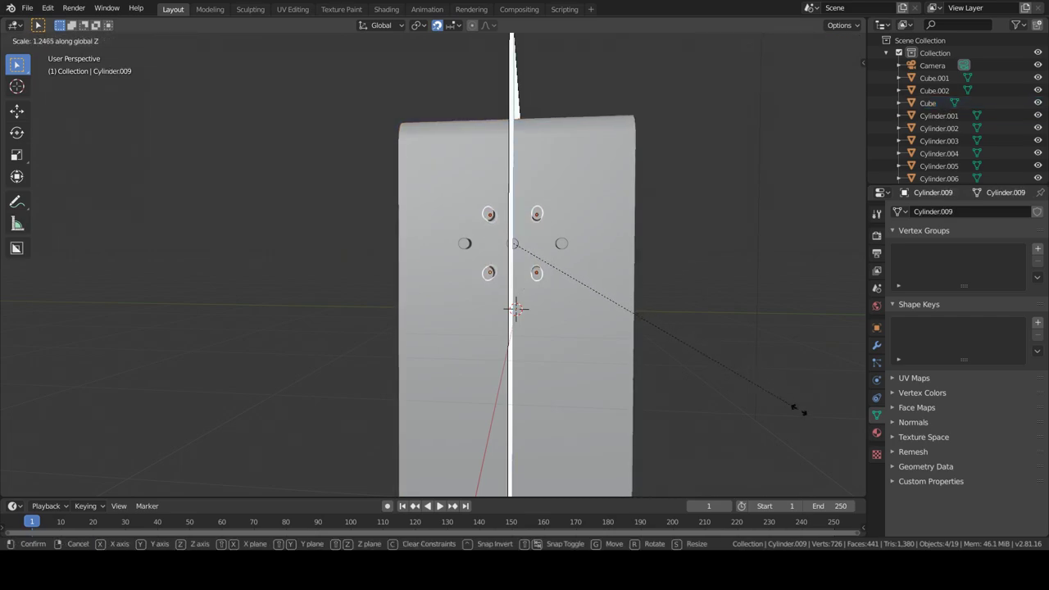
pyautogui.click(775, 394)
# Select all the hole cylinders and then the console body.
pyautogui.moveTo(774, 393); pyautogui.dragTo(533, 246, button='middle')
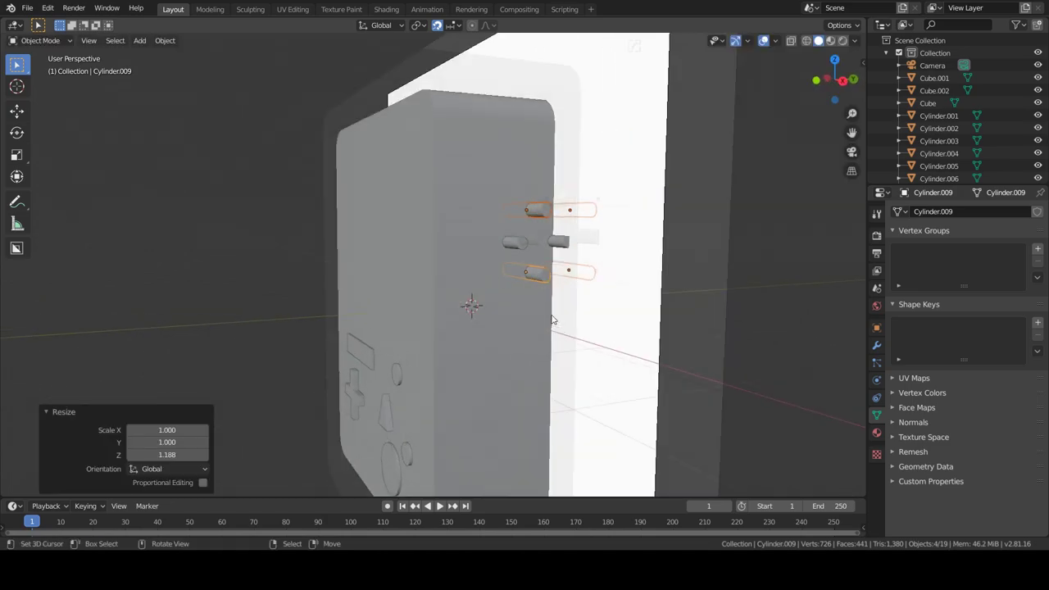
pyautogui.keyDown('shift'); pyautogui.click(533, 237); pyautogui.keyUp('shift')
pyautogui.keyDown('shift'); pyautogui.click(586, 238); pyautogui.keyUp('shift')
pyautogui.moveTo(598, 244)
pyautogui.mouseDown(button='middle')
pyautogui.moveTo(658, 288)
pyautogui.moveTo(609, 251)
pyautogui.mouseUp(button='middle')
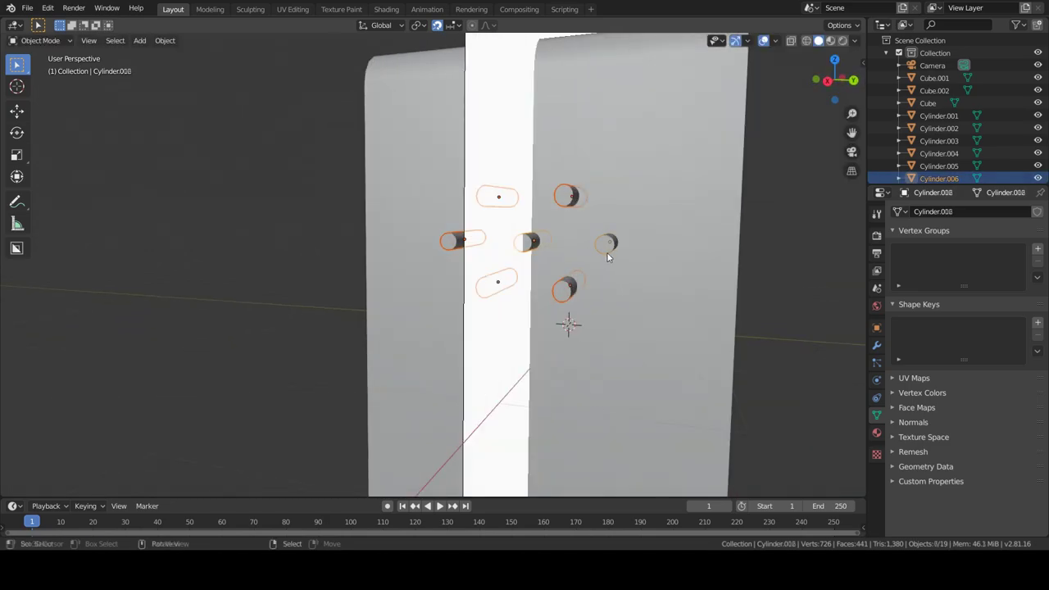
pyautogui.keyDown('shift'); pyautogui.click(607, 252); pyautogui.keyUp('shift')
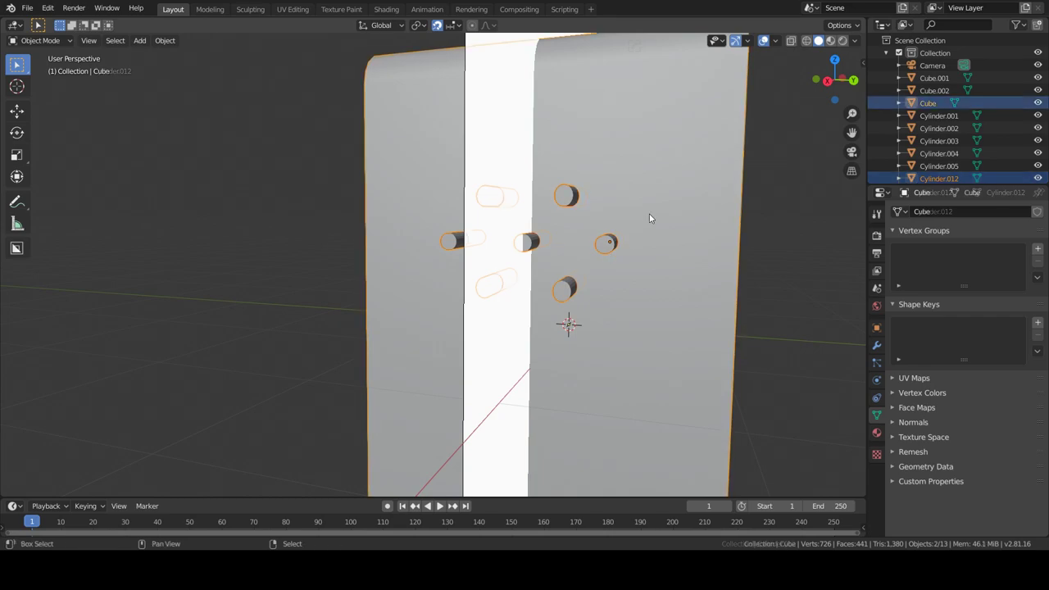
# Apply a Hard Ops boolean Difference of the cylinders on the body, then exit Edit Mode.
pyautogui.press('q')
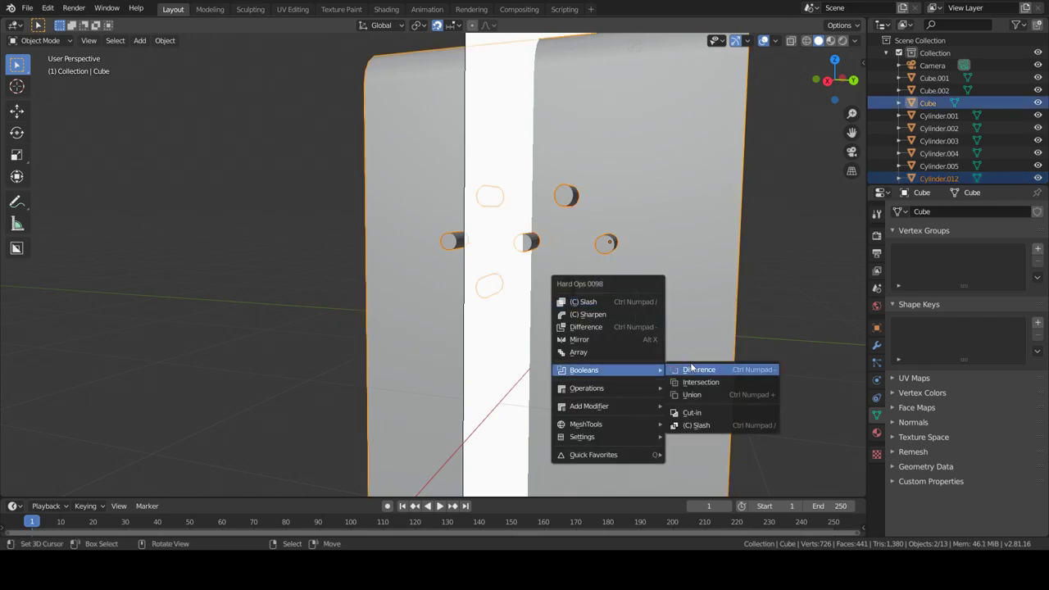
pyautogui.click(699, 370)
pyautogui.moveTo(583, 407); pyautogui.dragTo(464, 347, button='middle')
pyautogui.scroll(-5, 464, 347)
pyautogui.press('Tab')
# Select the console body and show its material properties.
pyautogui.click(452, 328)
pyautogui.scroll(-2, 463, 359)
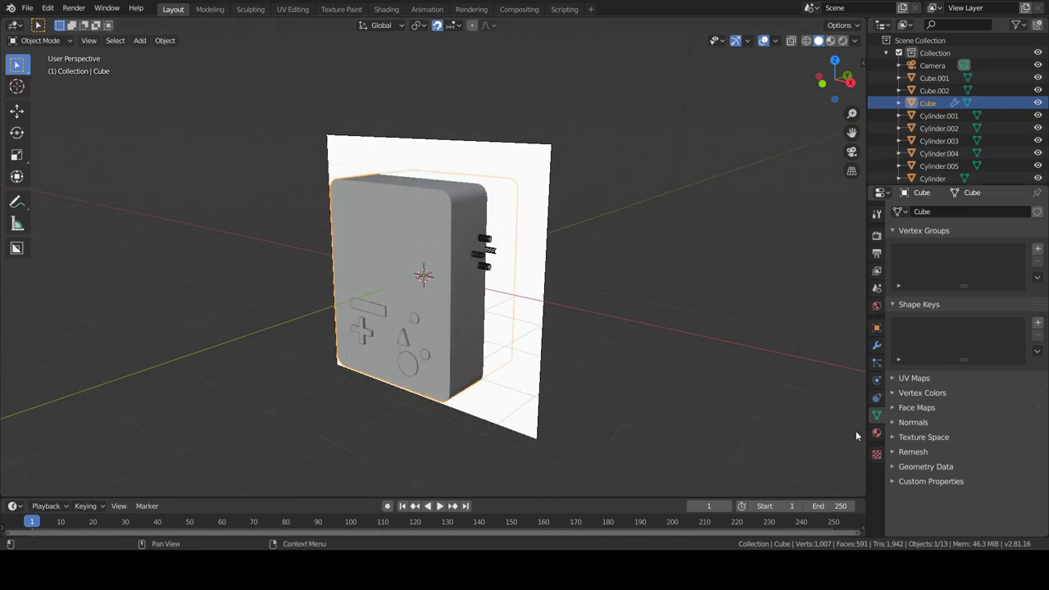
pyautogui.click(876, 306)
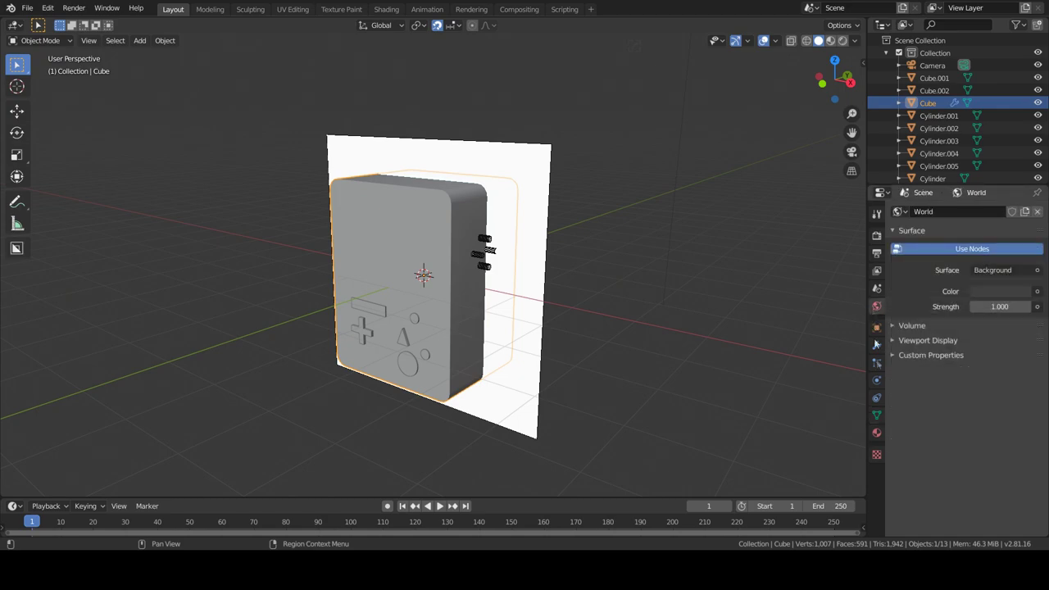
pyautogui.click(876, 431)
# Set the body's base colour to light cyan, switch to Material Preview, and add a second material slot.
pyautogui.moveTo(595, 269); pyautogui.dragTo(580, 308, button='middle')
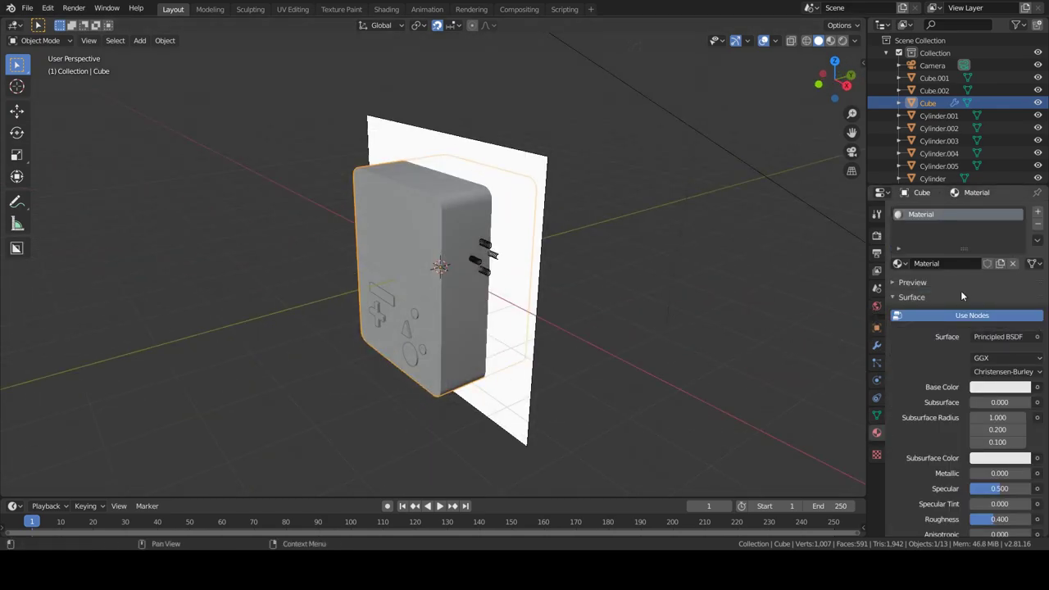
pyautogui.click(979, 386)
pyautogui.click(968, 242)
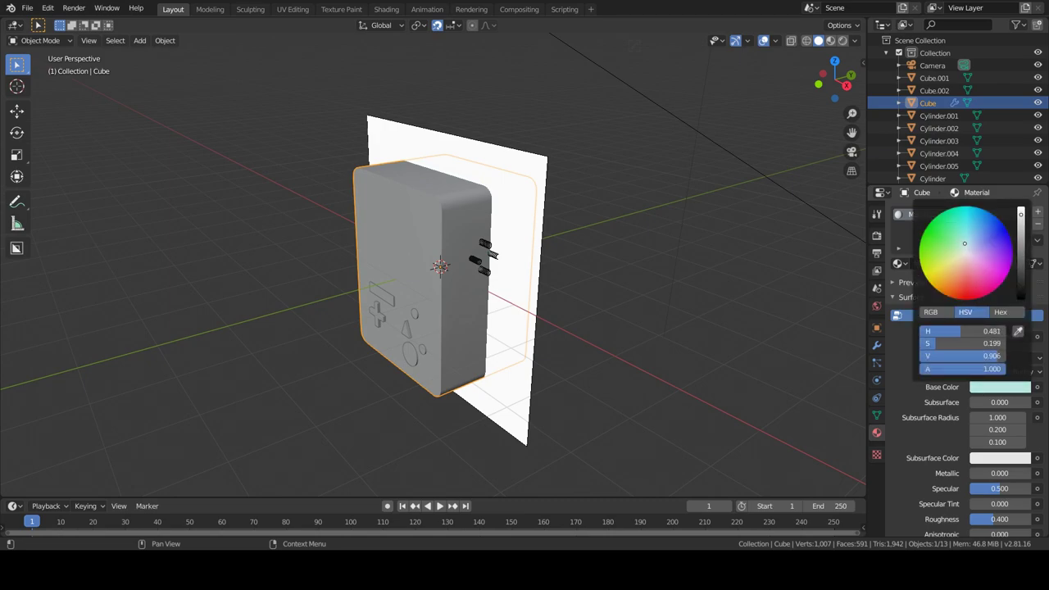
pyautogui.click(831, 40)
pyautogui.scroll(2, 763, 164)
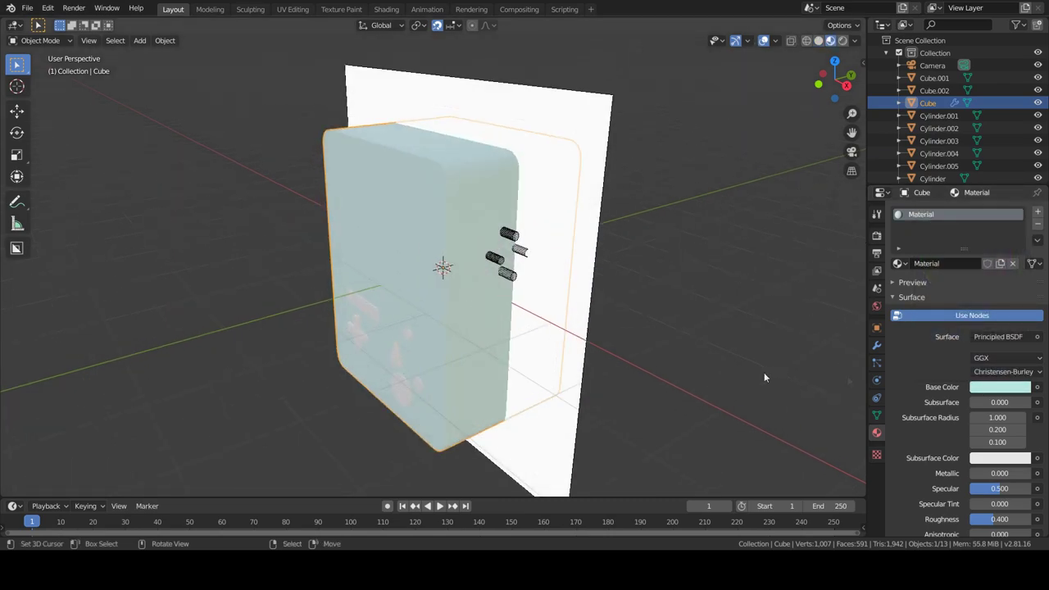
pyautogui.click(988, 387)
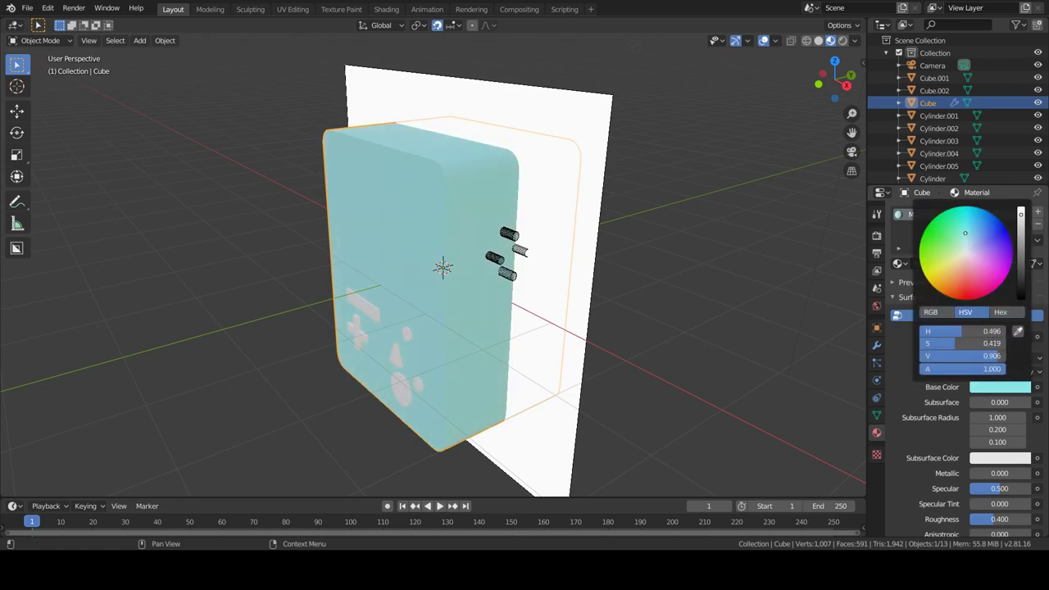
pyautogui.moveTo(709, 255); pyautogui.dragTo(786, 258, button='middle')
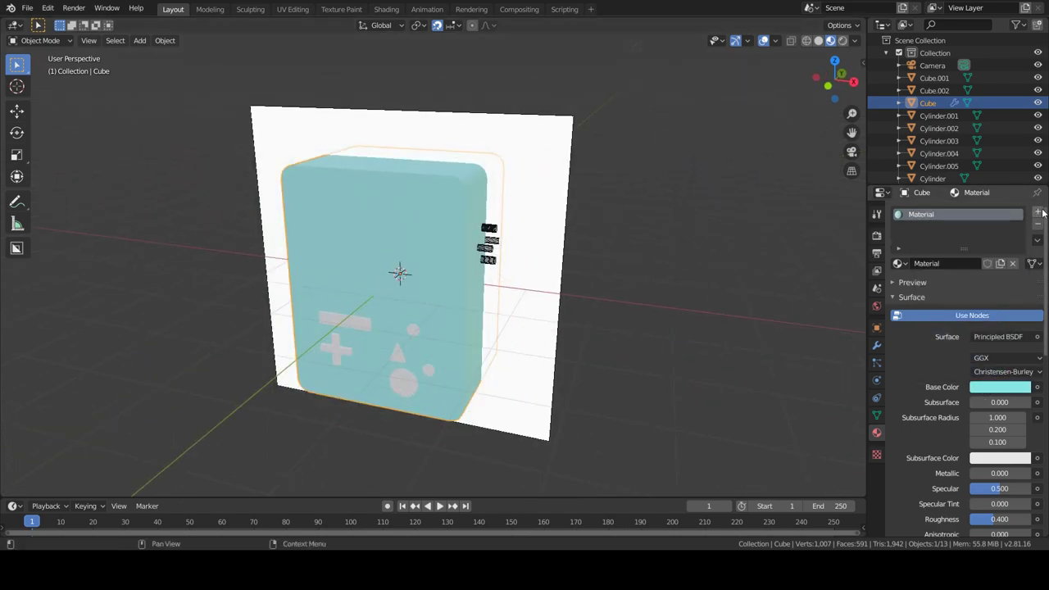
pyautogui.click(1038, 212)
pyautogui.moveTo(348, 281); pyautogui.dragTo(412, 275, button='middle')
# Create Material.001 in the second slot with a light cyan base colour.
pyautogui.press('Tab')
pyautogui.click(936, 214)
pyautogui.click(969, 228)
pyautogui.click(1036, 212)
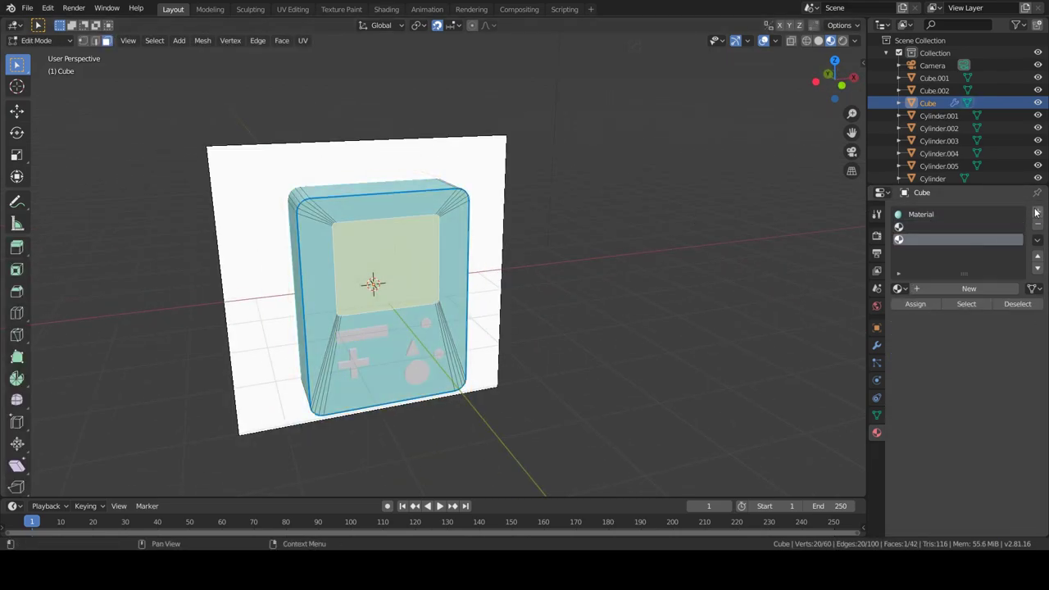
pyautogui.click(929, 227)
pyautogui.click(966, 288)
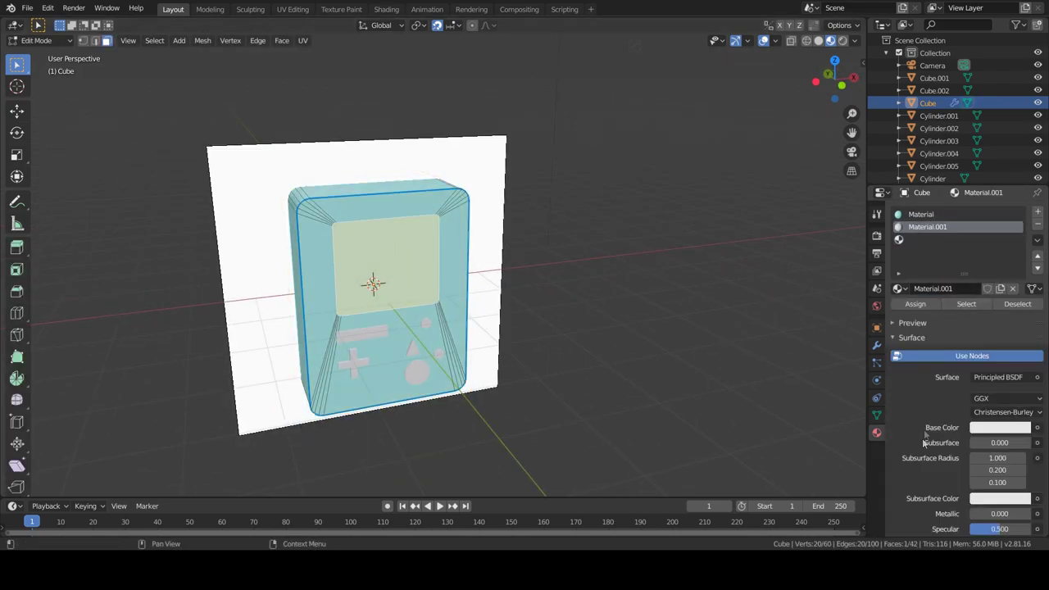
pyautogui.click(978, 435)
pyautogui.moveTo(975, 301); pyautogui.dragTo(966, 282)
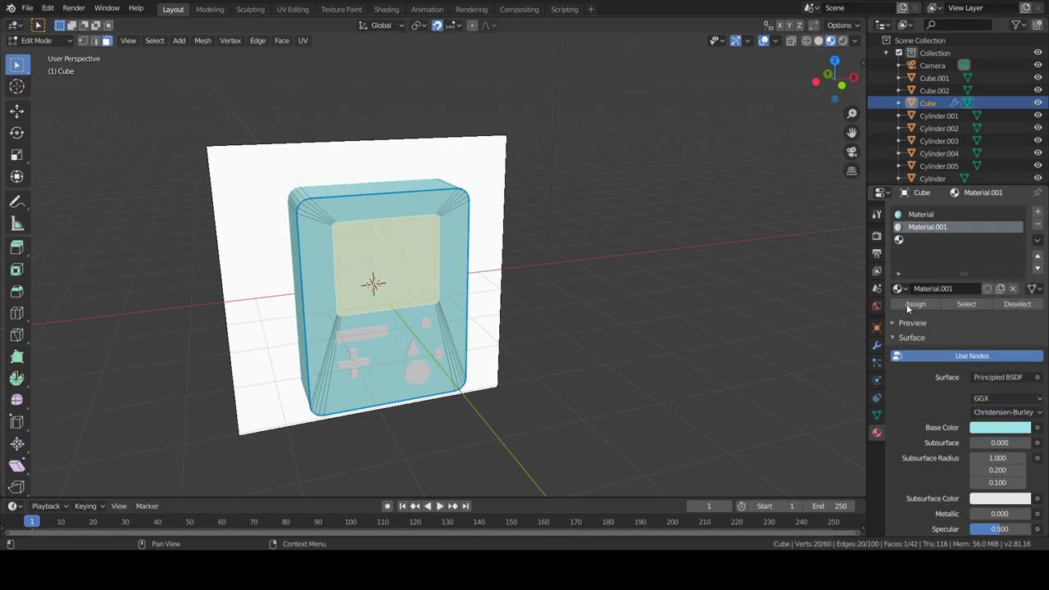
# Brighten the screen material Material.001 to full value.
pyautogui.hotkey('ctrl', 'i')
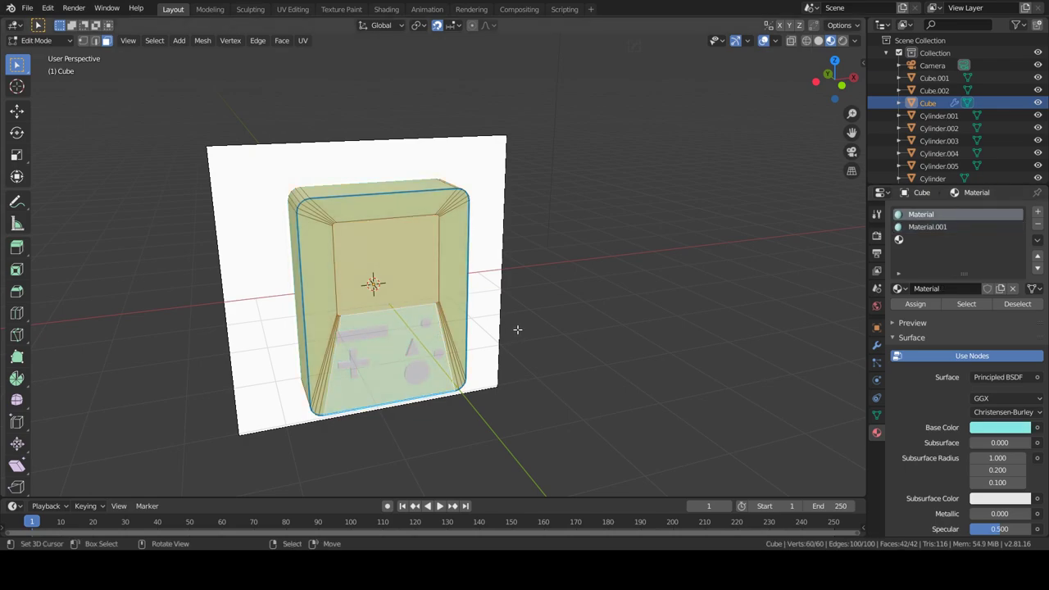
pyautogui.press('Tab')
pyautogui.click(943, 227)
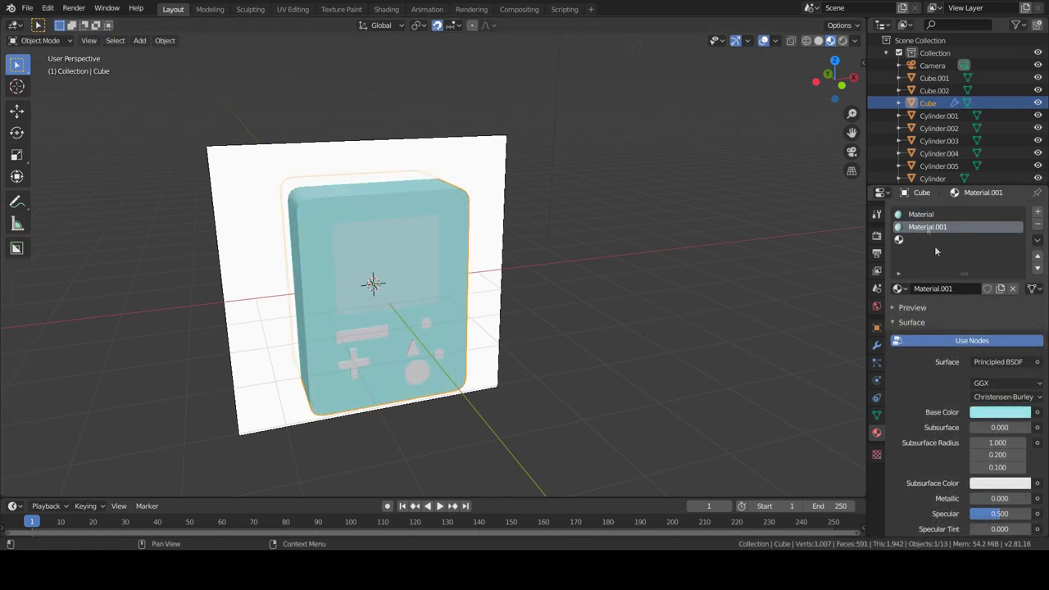
pyautogui.click(1003, 415)
pyautogui.moveTo(1021, 266); pyautogui.dragTo(1020, 237)
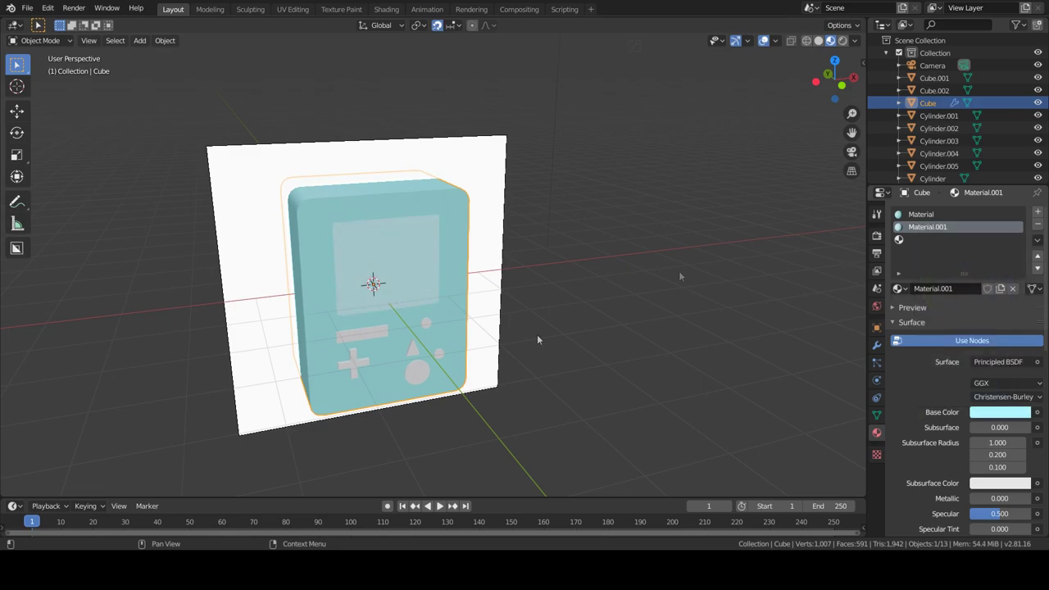
# Give the large round button a new light red material.
pyautogui.click(423, 374)
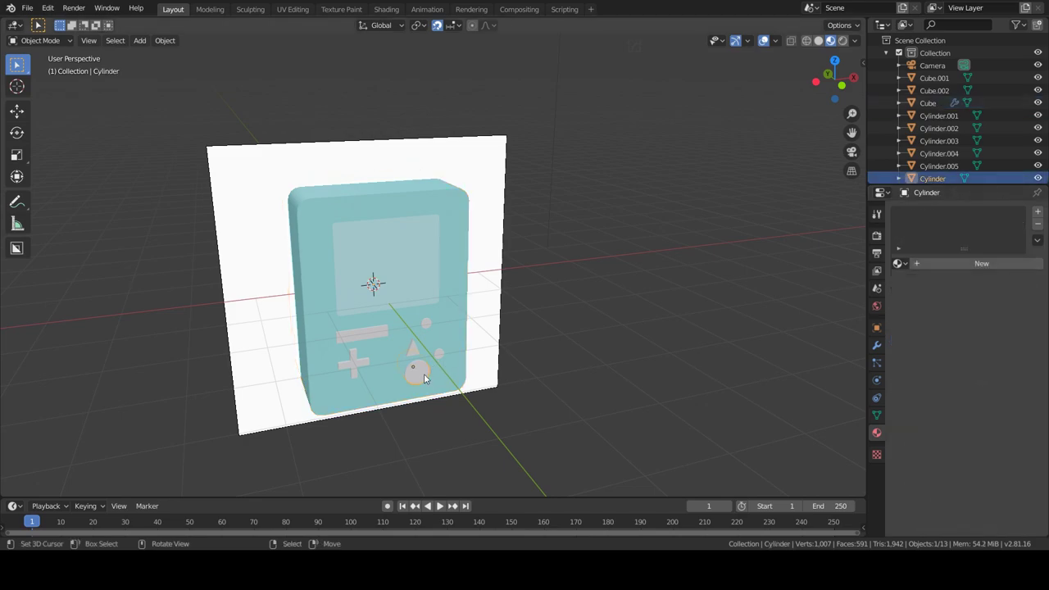
pyautogui.click(963, 263)
pyautogui.click(994, 390)
pyautogui.click(968, 299)
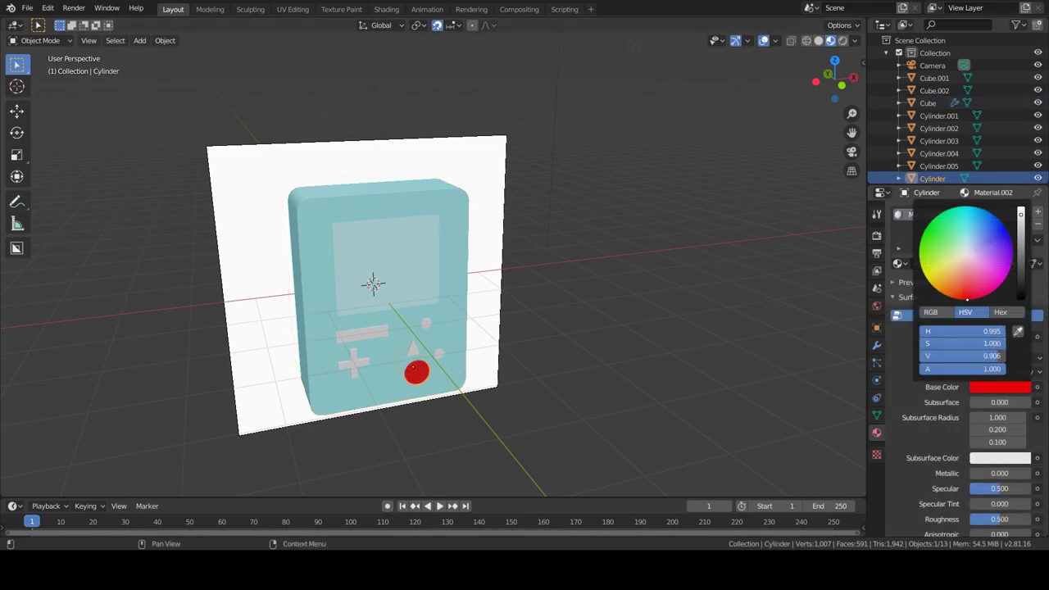
pyautogui.moveTo(967, 297); pyautogui.dragTo(967, 283)
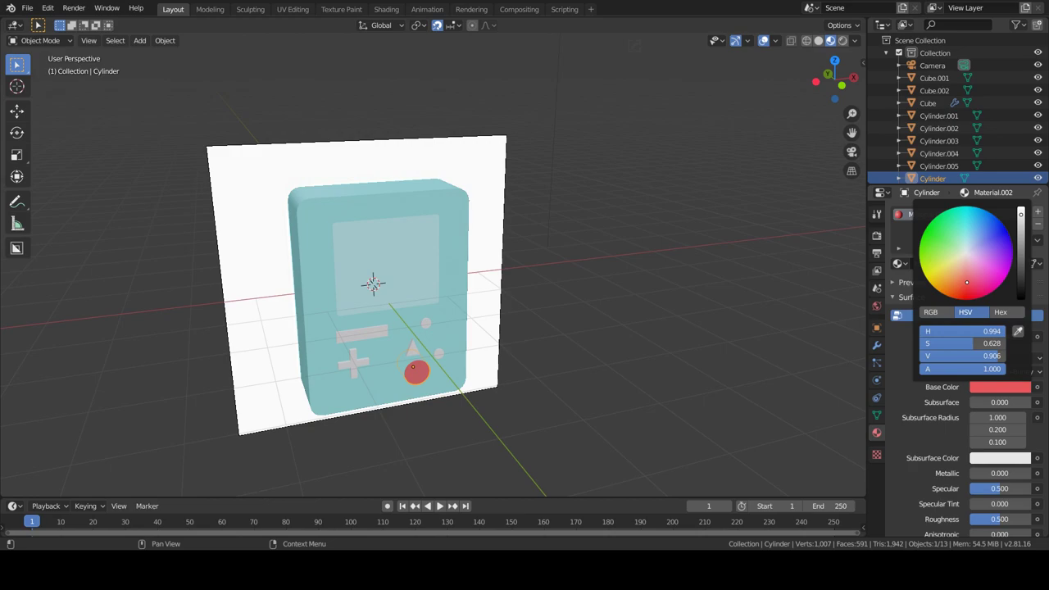
# Give the small lower round button a new light green material.
pyautogui.click(444, 354)
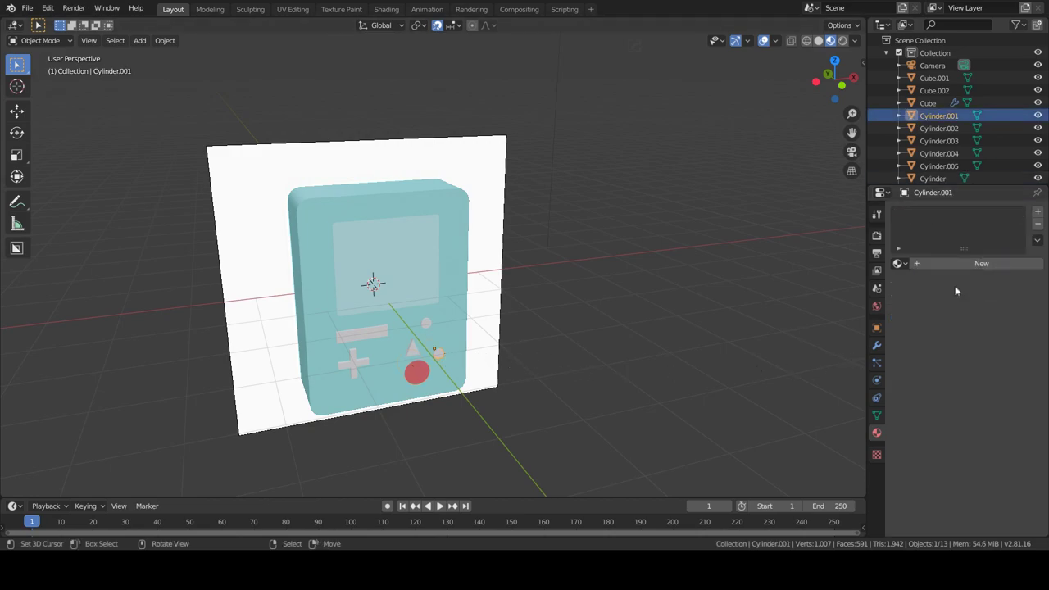
pyautogui.click(953, 265)
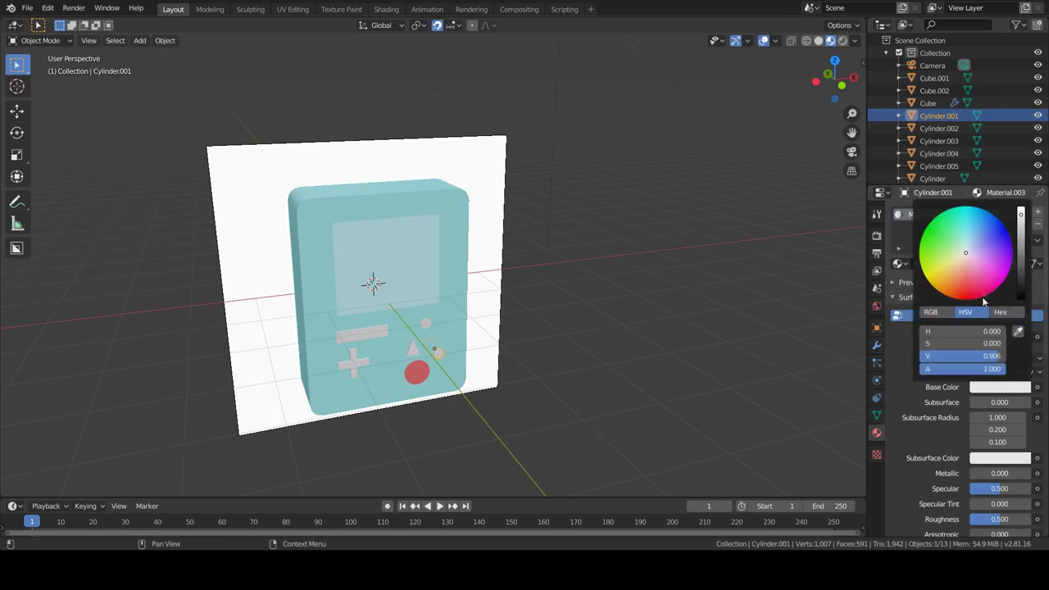
pyautogui.click(1000, 387)
pyautogui.click(946, 246)
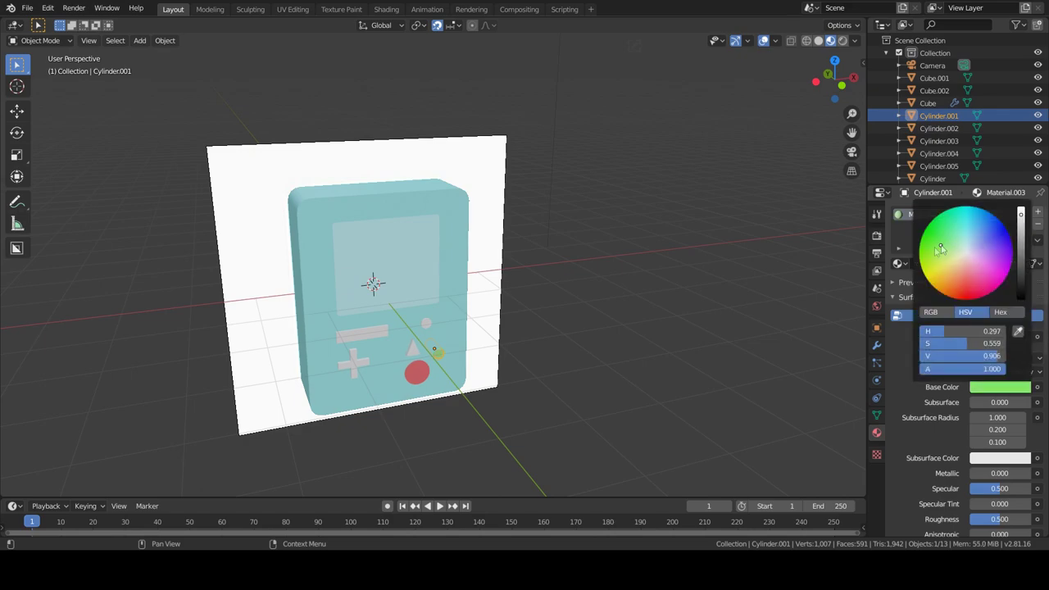
# Give the triangle and the small upper round button new blue materials.
pyautogui.click(939, 166)
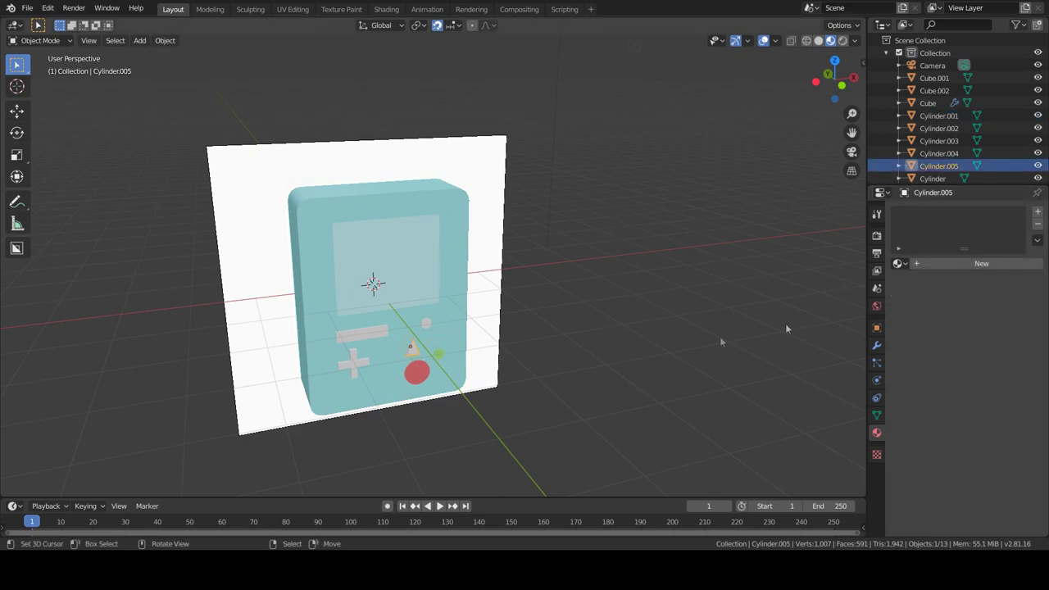
pyautogui.click(927, 267)
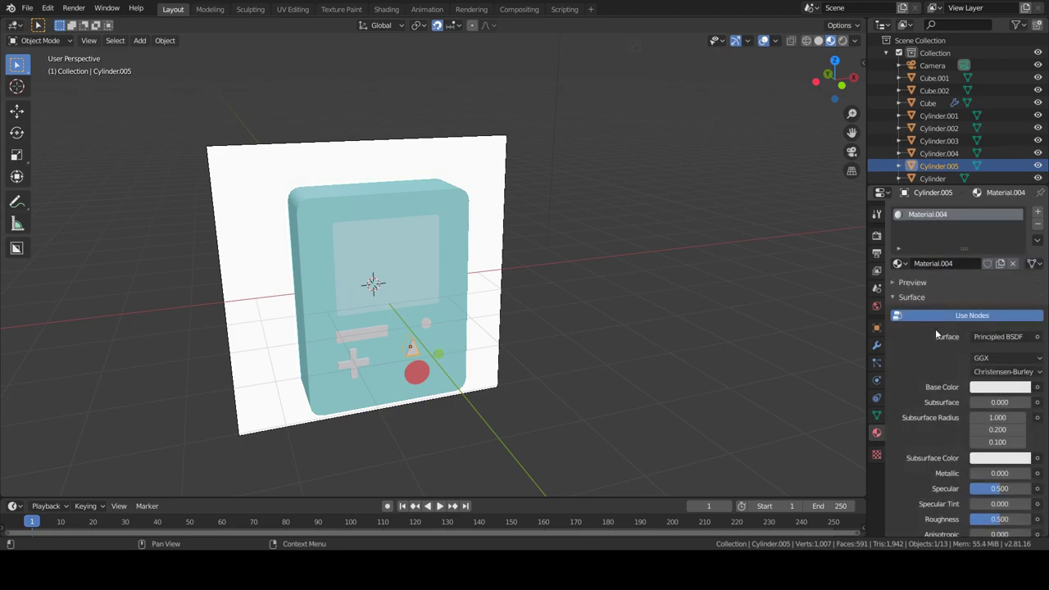
pyautogui.click(1002, 388)
pyautogui.moveTo(1003, 245); pyautogui.dragTo(985, 230)
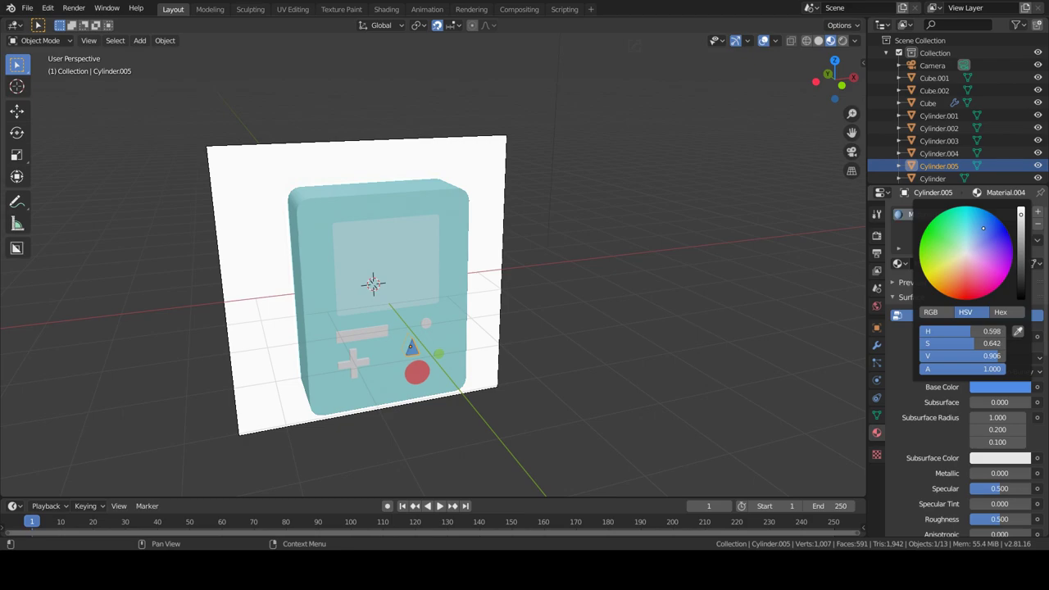
pyautogui.click(428, 324)
pyautogui.click(982, 263)
pyautogui.click(998, 388)
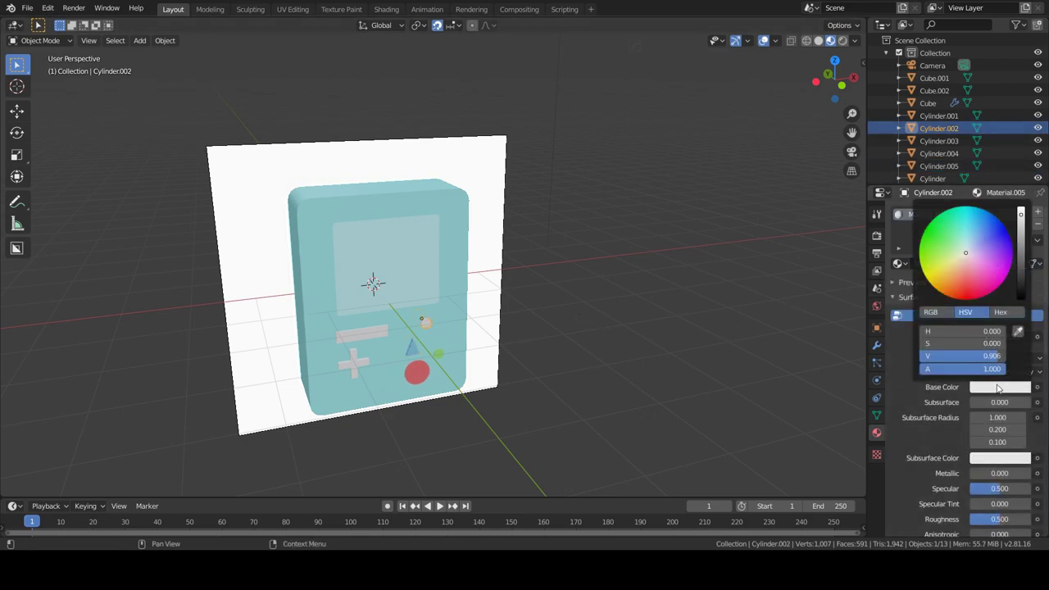
pyautogui.click(994, 235)
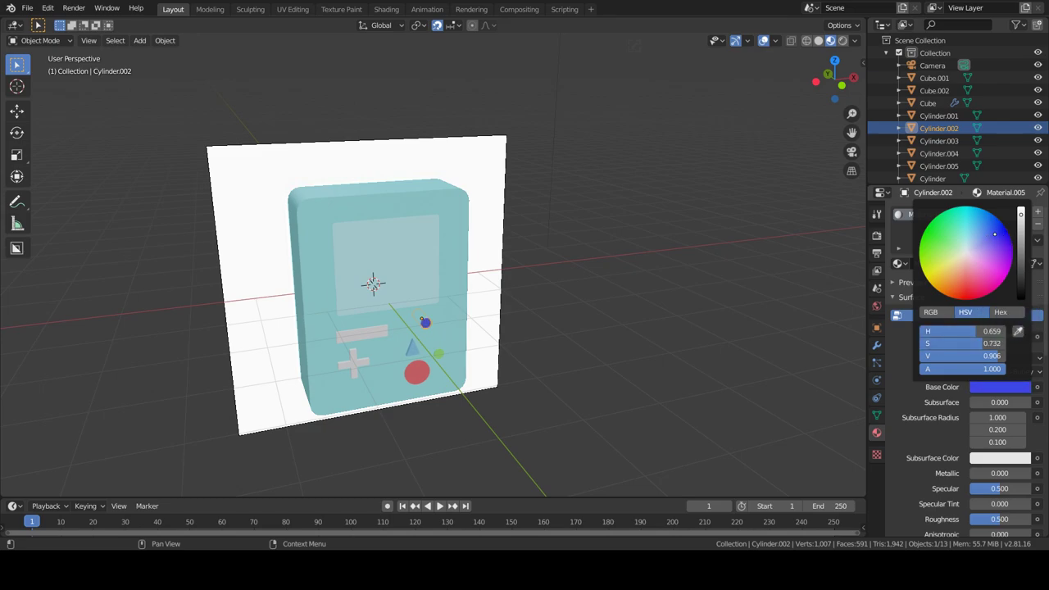
pyautogui.click(352, 365)
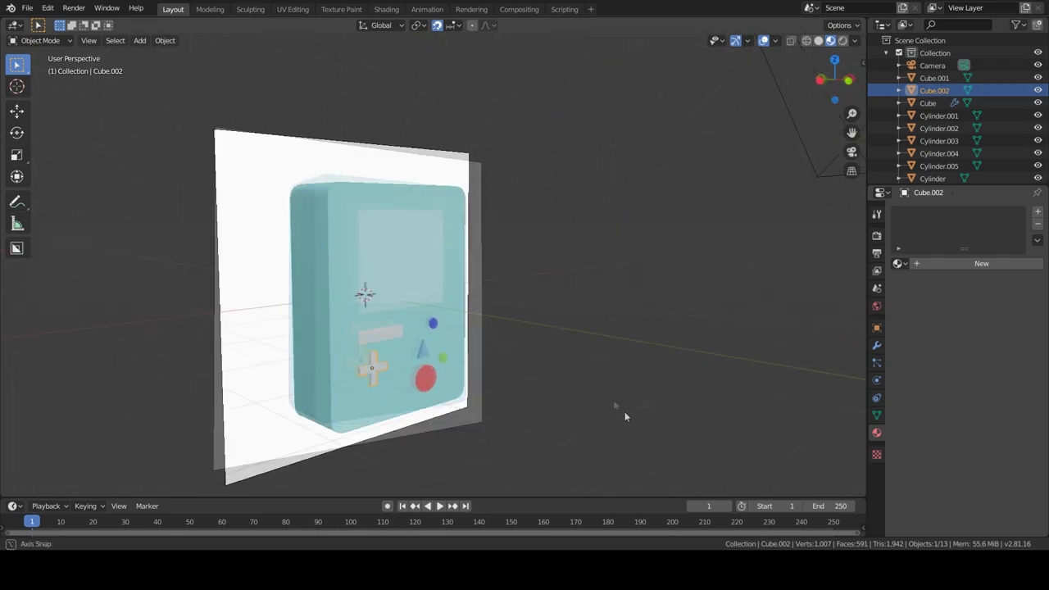
# Give the D-pad a new pale yellow material.
pyautogui.moveTo(445, 461); pyautogui.dragTo(876, 279, button='middle')
pyautogui.click(965, 264)
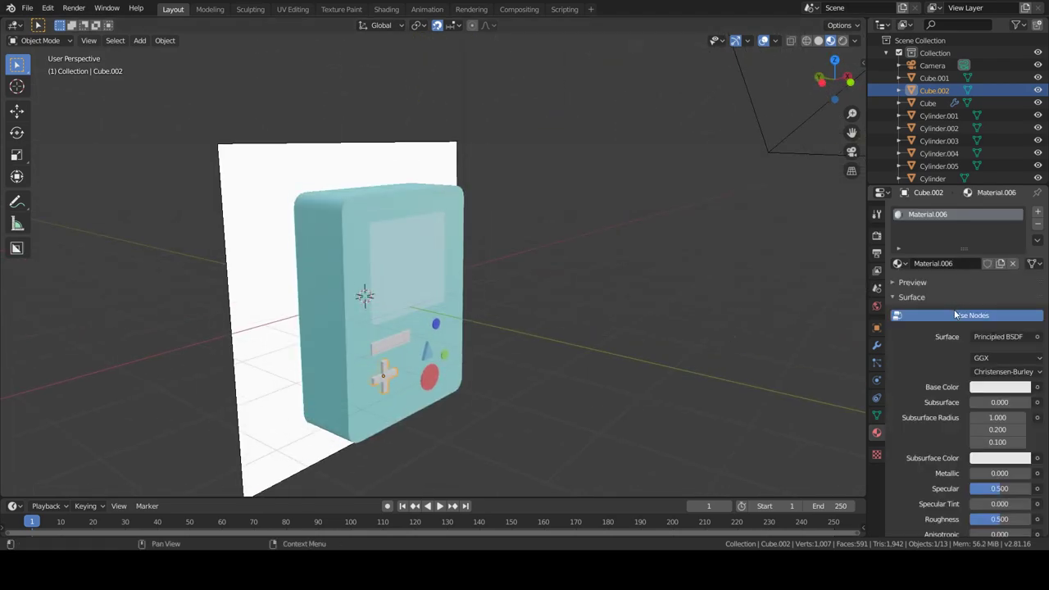
pyautogui.click(1005, 389)
pyautogui.moveTo(965, 276); pyautogui.dragTo(948, 266)
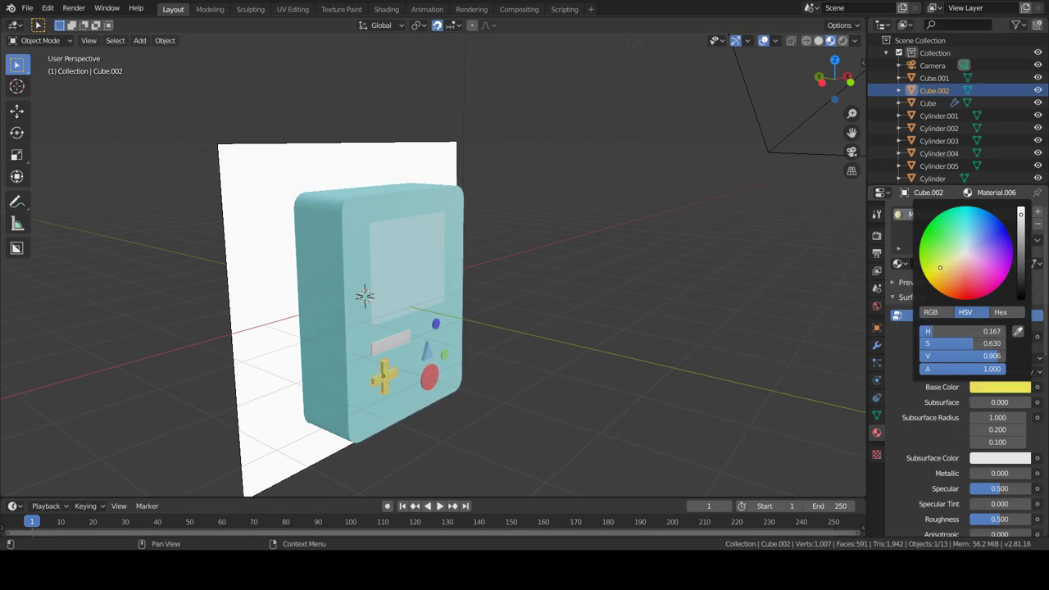
# Give the long bar below the screen a new dark grey material.
pyautogui.moveTo(603, 376); pyautogui.dragTo(573, 361, button='middle')
pyautogui.click(934, 78)
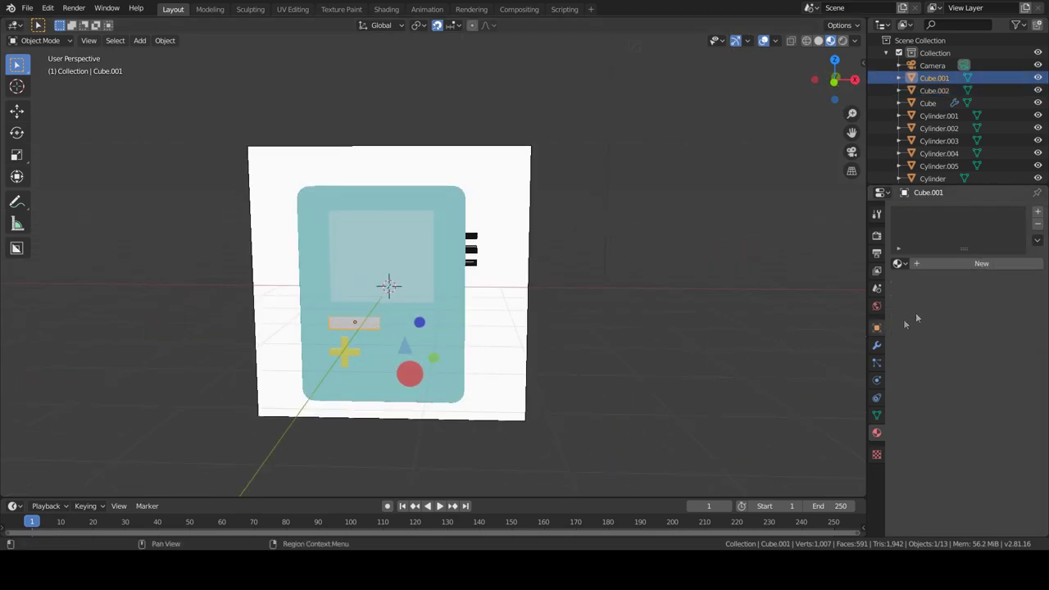
pyautogui.click(950, 263)
pyautogui.click(996, 386)
pyautogui.moveTo(1021, 279)
pyautogui.mouseDown()
pyautogui.moveTo(1020, 299)
pyautogui.moveTo(1021, 211)
pyautogui.mouseUp()
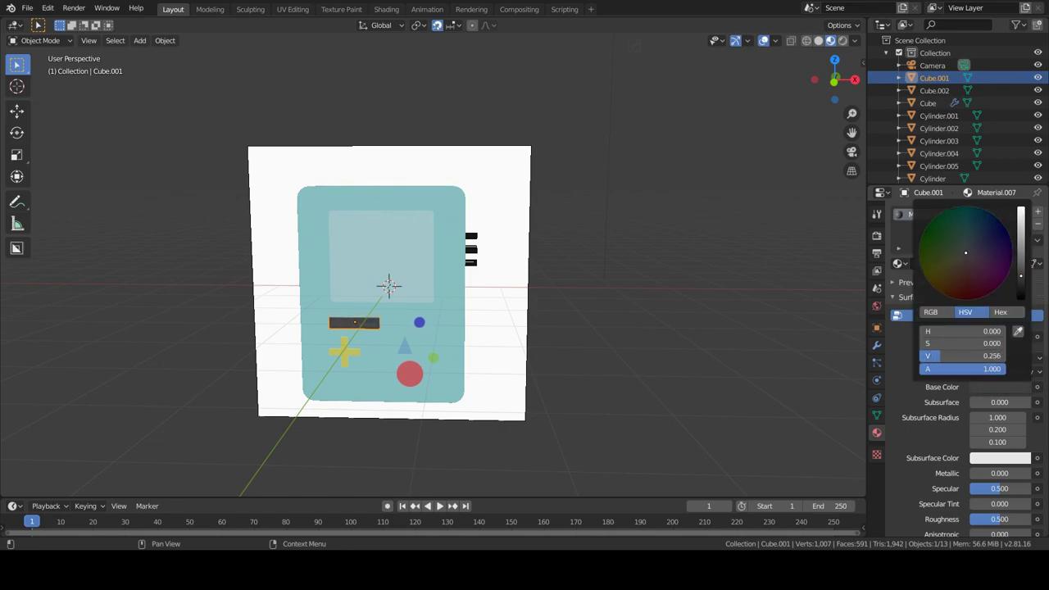
pyautogui.moveTo(467, 394); pyautogui.dragTo(433, 399, button='middle')
# Turn on X-ray on the body, then select the two pill buttons.
pyautogui.click(432, 400)
pyautogui.press('Tab')
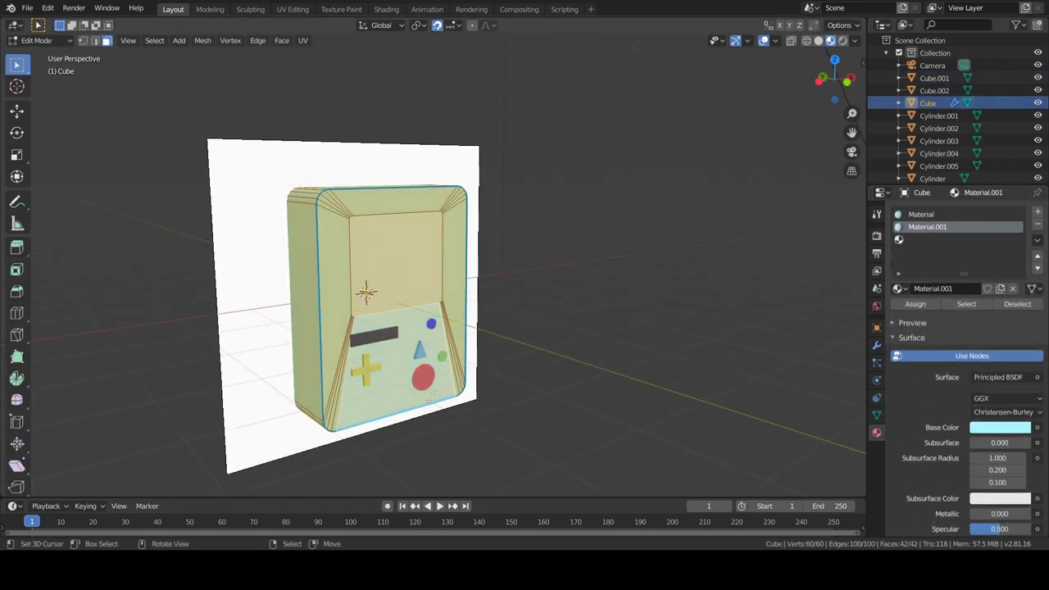
pyautogui.click(791, 41)
pyautogui.click(372, 402)
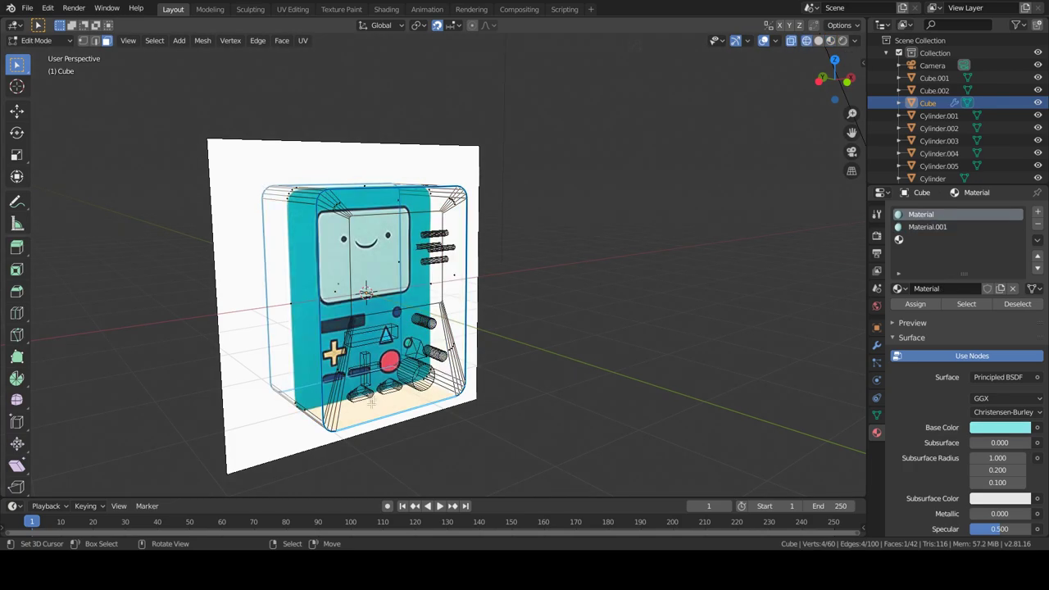
pyautogui.press('Tab')
pyautogui.click(369, 395)
pyautogui.keyDown('shift'); pyautogui.click(389, 390); pyautogui.keyUp('shift')
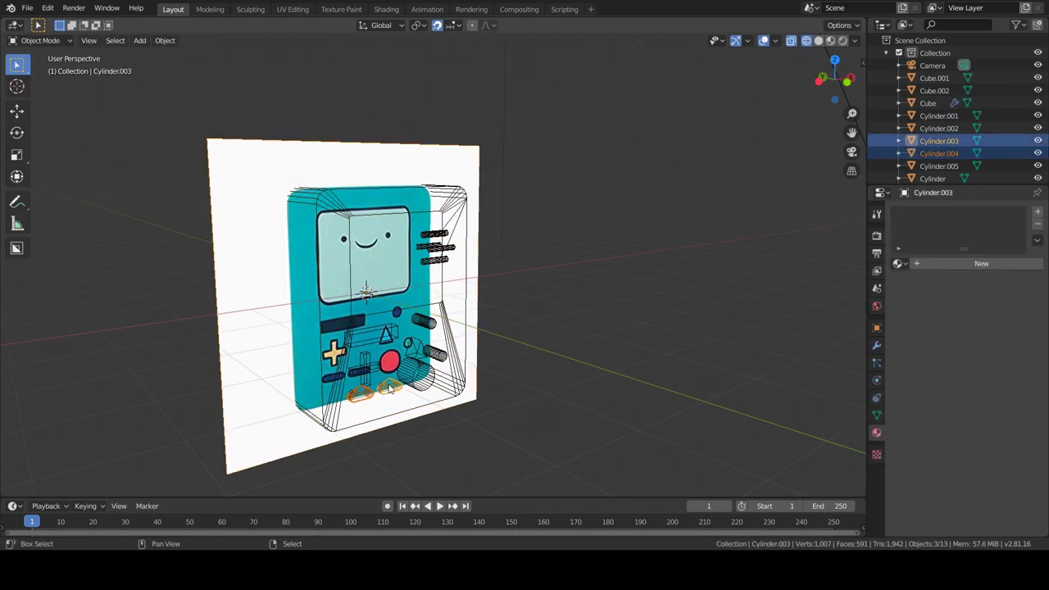
# Try a Y-axis move of the pill buttons, cancel it, and make the second pill button active.
pyautogui.press('g')
pyautogui.press('y')
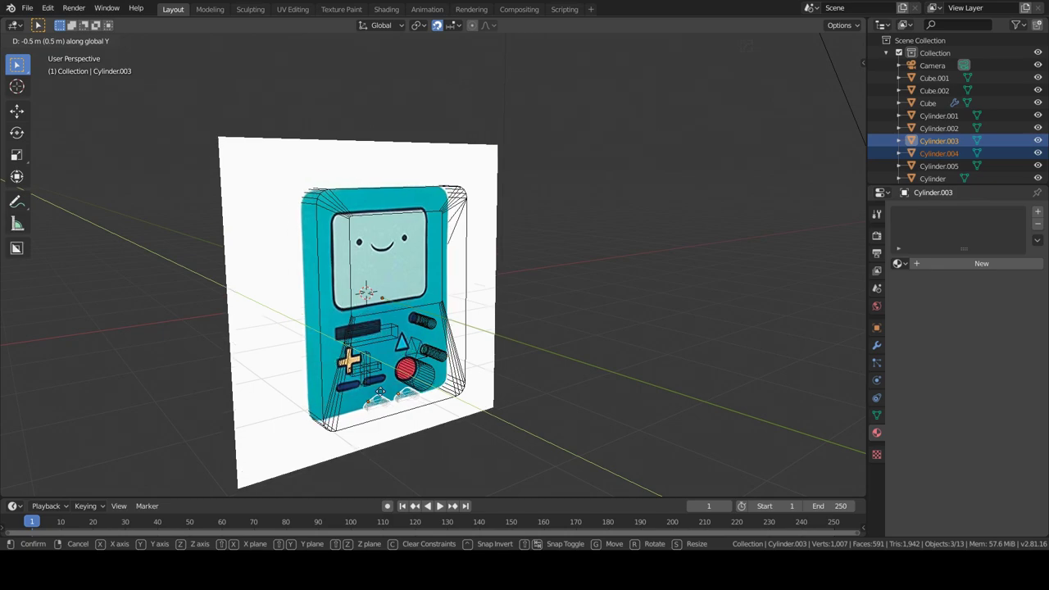
pyautogui.press('Escape')
pyautogui.moveTo(426, 393); pyautogui.dragTo(417, 398, button='middle')
pyautogui.keyDown('shift'); pyautogui.click(385, 392); pyautogui.keyUp('shift')
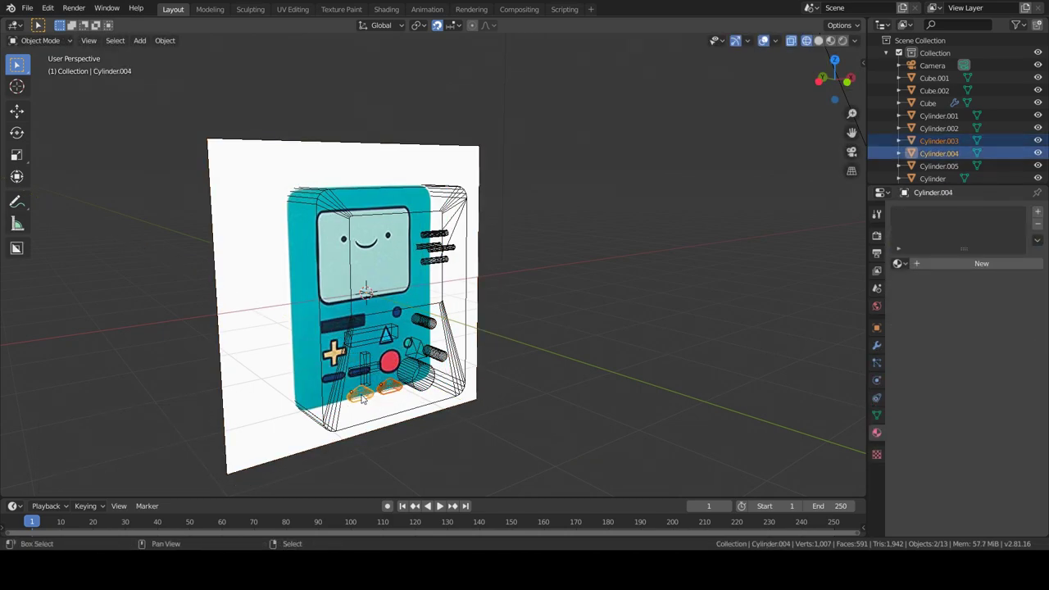
pyautogui.click(417, 397)
# From an edge-on view, move the pill buttons along Y against the console face.
pyautogui.moveTo(417, 398)
pyautogui.mouseDown(button='middle')
pyautogui.moveTo(450, 415)
pyautogui.moveTo(492, 412)
pyautogui.mouseUp(button='middle')
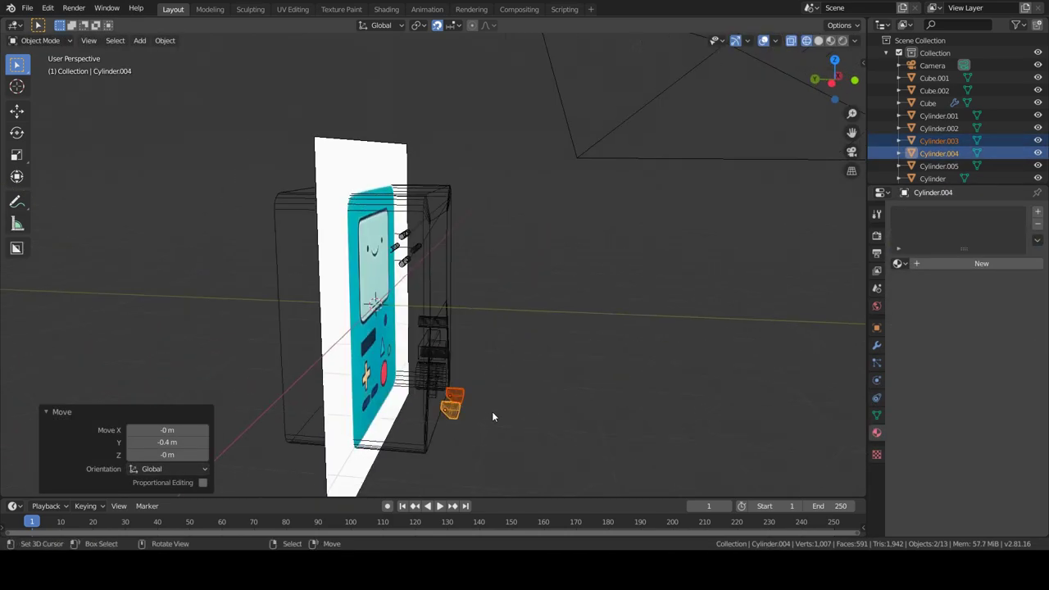
pyautogui.scroll(3, 508, 291)
pyautogui.moveTo(505, 296); pyautogui.dragTo(612, 346, button='middle')
pyautogui.press('g')
pyautogui.press('y')
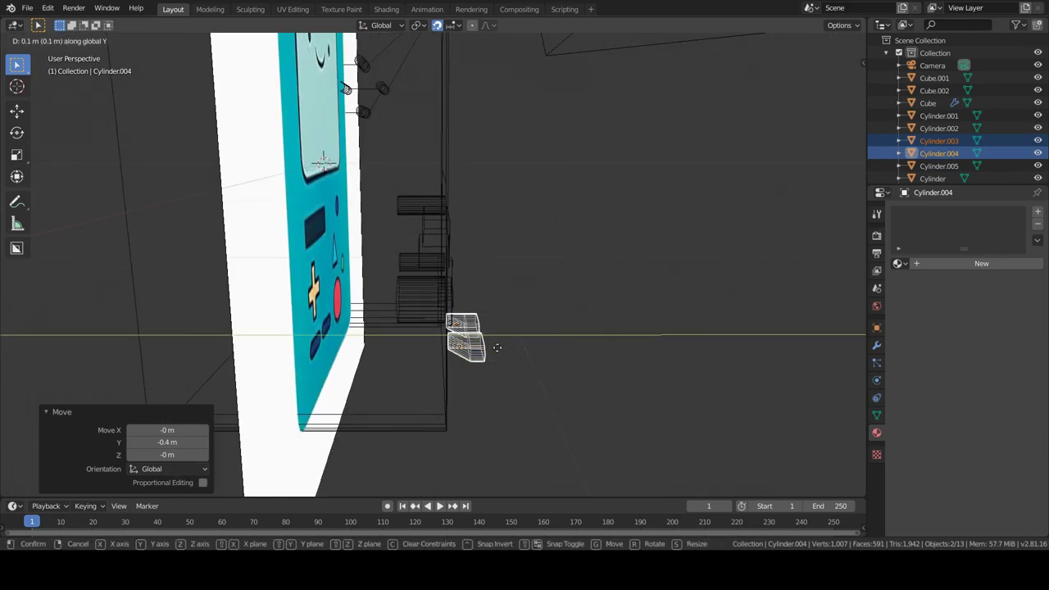
pyautogui.click(374, 369)
pyautogui.moveTo(591, 361); pyautogui.dragTo(465, 368, button='middle')
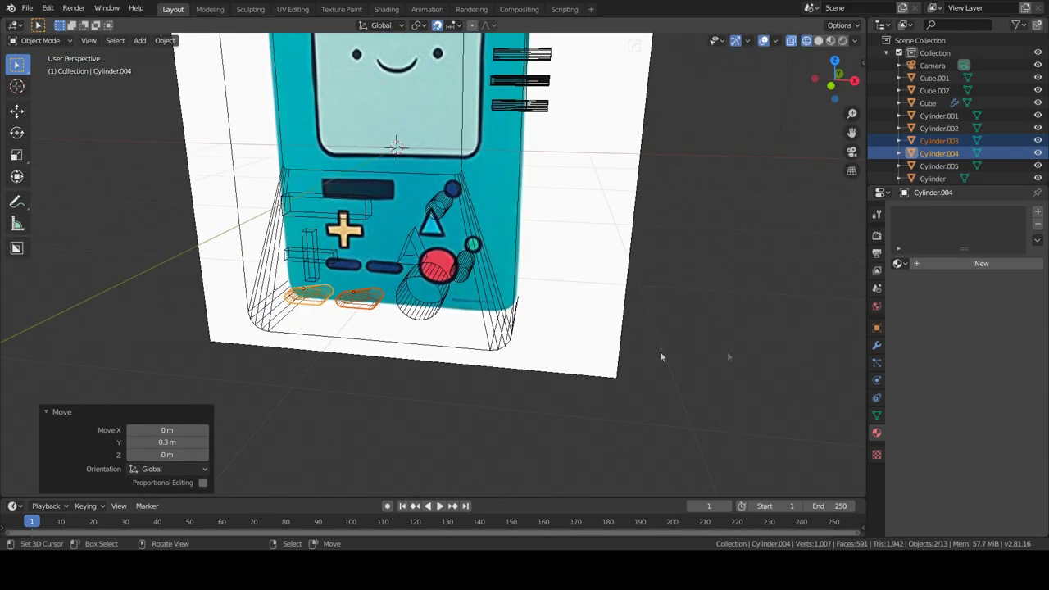
# Assign Material.005 to the active pill button and switch the viewport to solid shading.
pyautogui.click(899, 263)
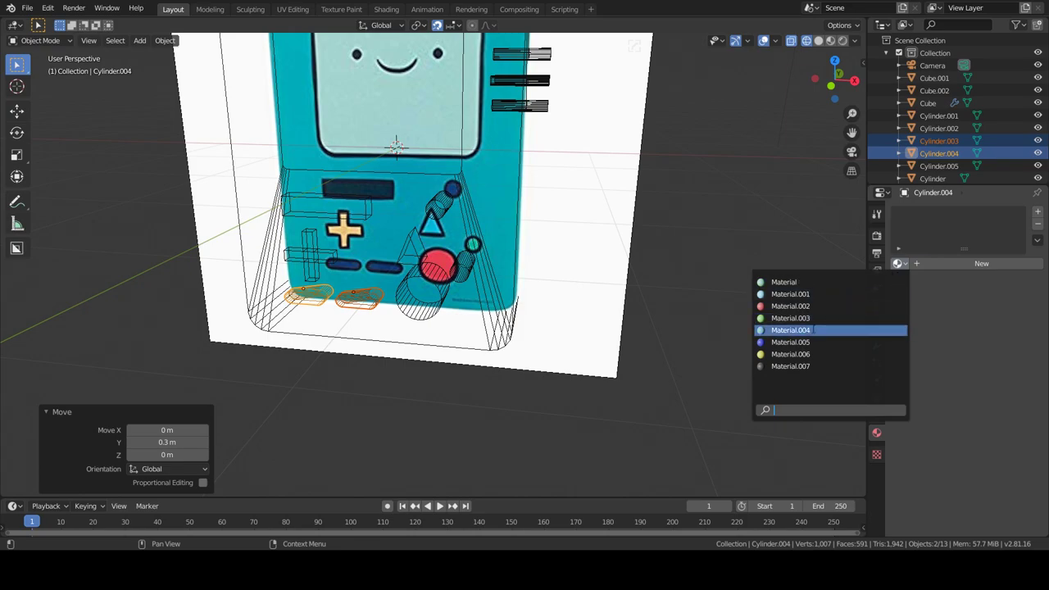
pyautogui.click(795, 343)
pyautogui.press('Tab')
pyautogui.scroll(-2, 661, 339)
pyautogui.press('z')
pyautogui.click(733, 332)
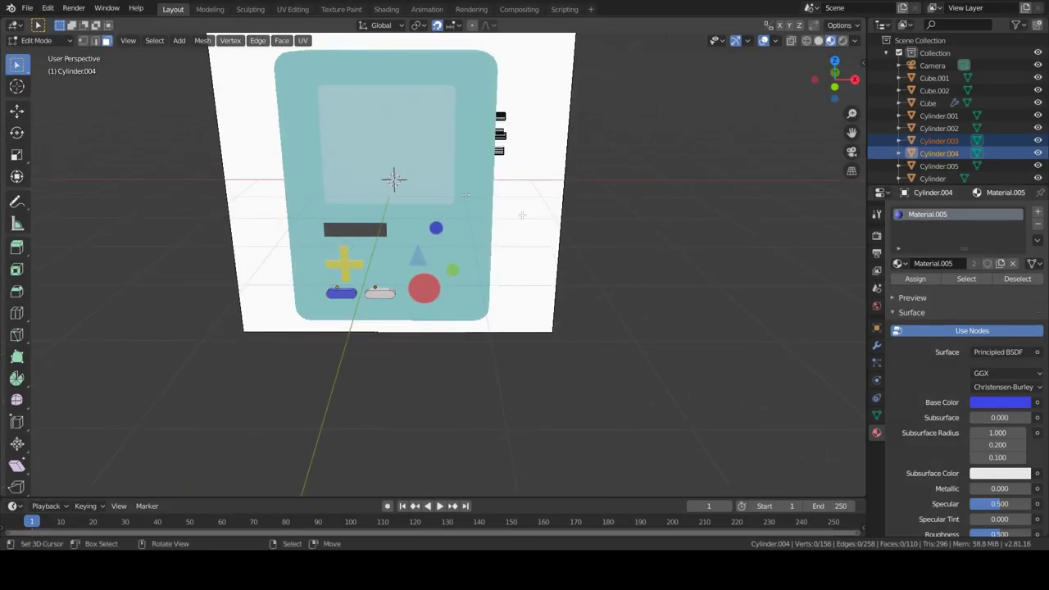
pyautogui.scroll(1, 398, 256)
# Add a stray cylinder, delete it, and return to Object Mode.
pyautogui.hotkey('shift', 'a')
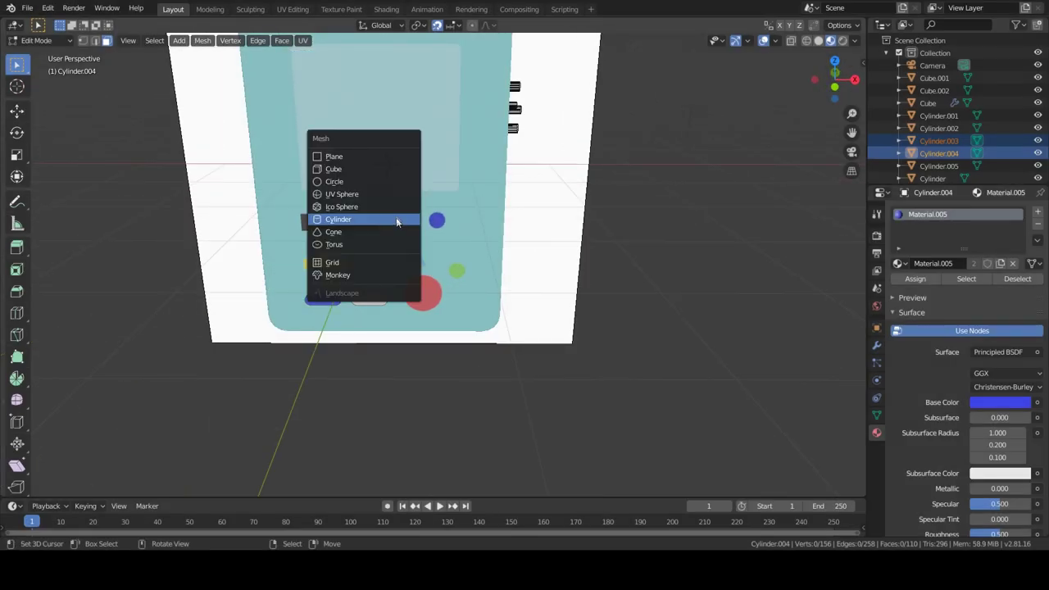
pyautogui.click(348, 219)
pyautogui.moveTo(351, 218); pyautogui.dragTo(420, 243, button='middle')
pyautogui.press('x')
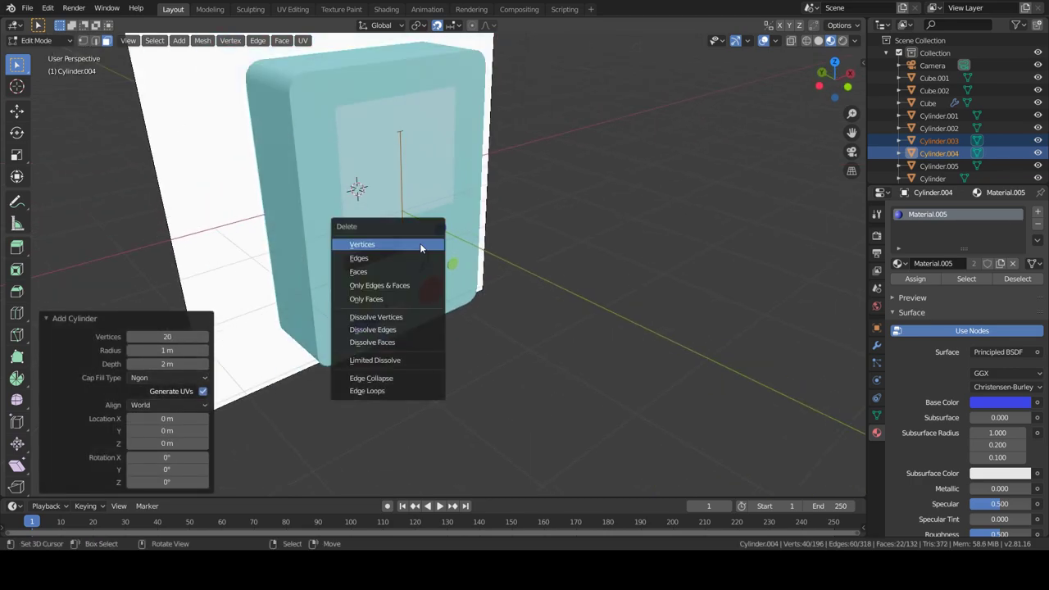
pyautogui.click(420, 243)
pyautogui.press('Tab')
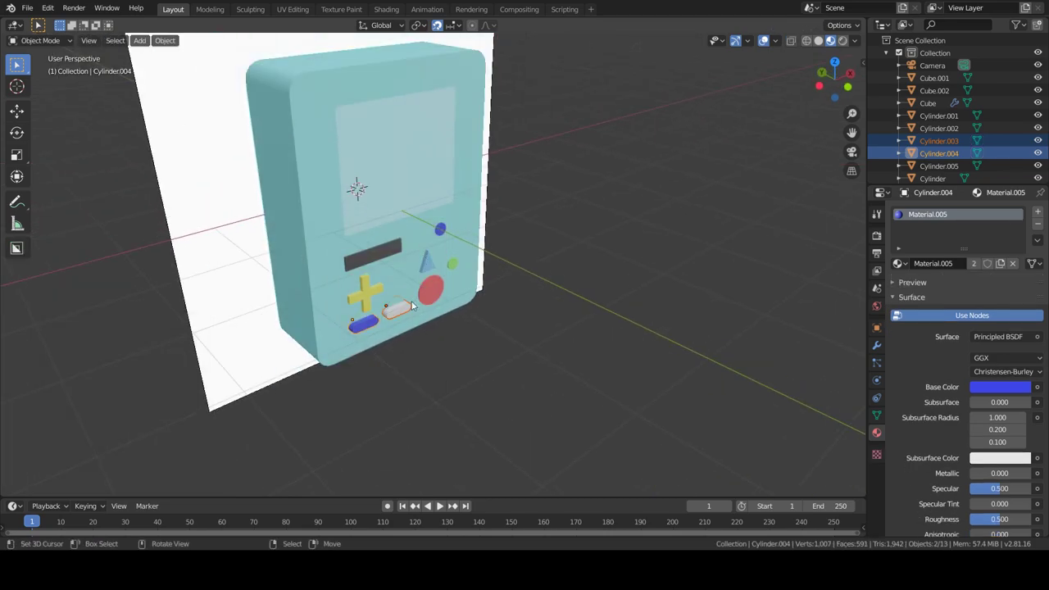
# Give the white pill button the blue Material.005 as well.
pyautogui.click(399, 305)
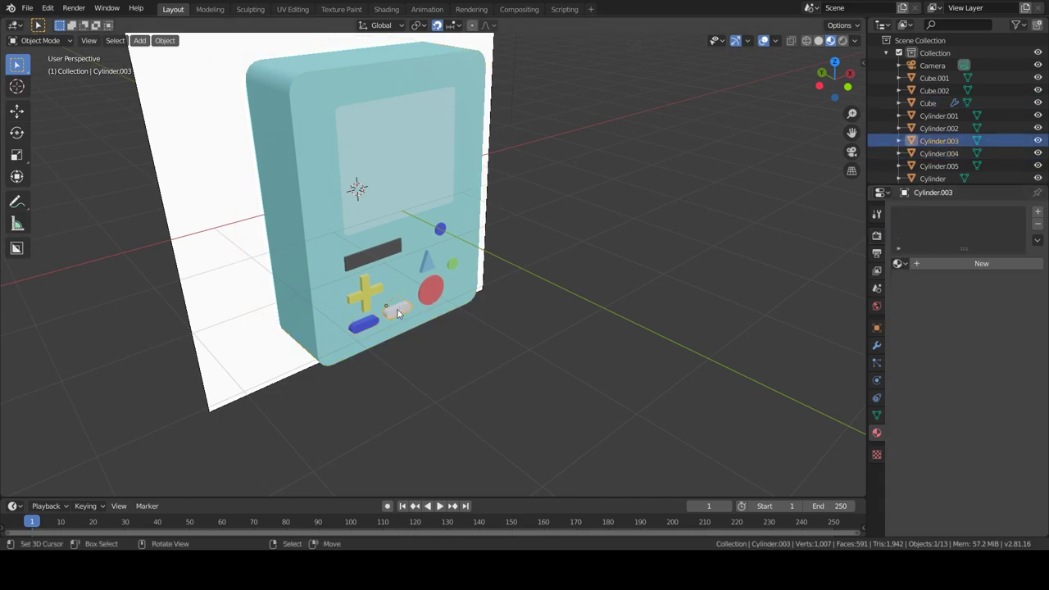
pyautogui.click(902, 264)
pyautogui.click(791, 342)
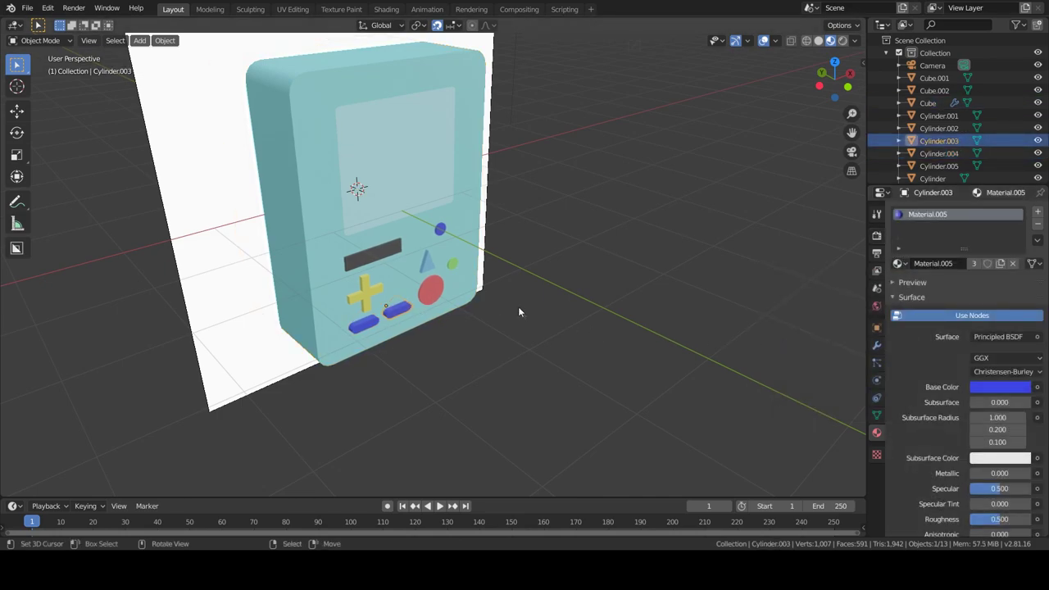
pyautogui.moveTo(520, 307); pyautogui.dragTo(413, 184, button='middle')
# Snap the 3D cursor to the world origin and add a new cube there.
pyautogui.hotkey('shift', 's')
pyautogui.click(409, 259)
pyautogui.hotkey('shift', 's')
pyautogui.click(327, 307)
pyautogui.hotkey('shift', 'a')
pyautogui.click(404, 282)
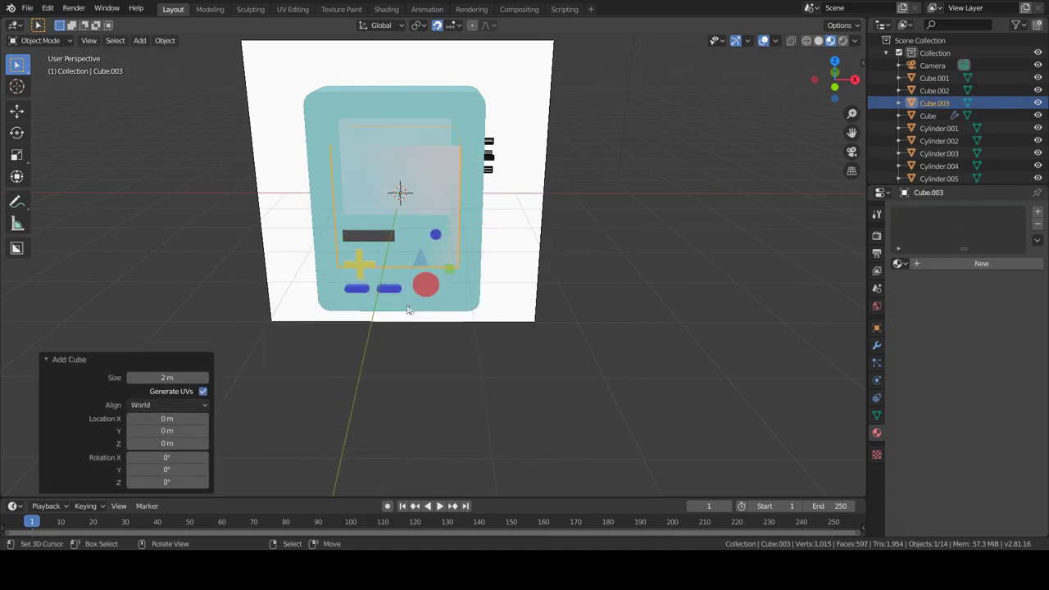
# Flatten the cube along Z into a thin slab and scale it to about 0.327.
pyautogui.moveTo(409, 309); pyautogui.dragTo(508, 289, button='middle')
pyautogui.press('s')
pyautogui.press('z')
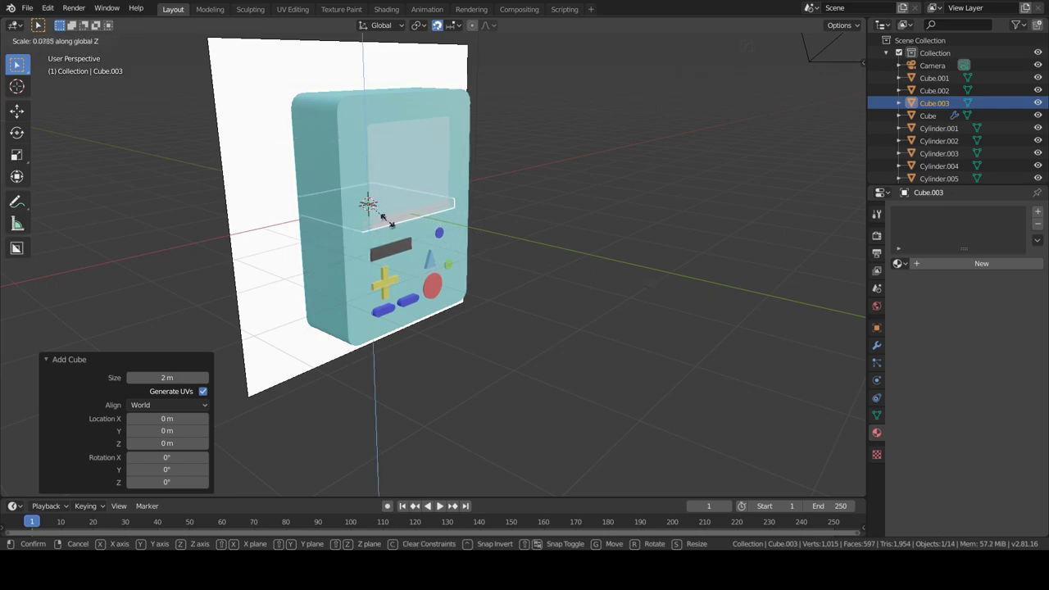
pyautogui.click(387, 218)
pyautogui.moveTo(597, 238); pyautogui.dragTo(645, 247, button='middle')
pyautogui.press('s')
pyautogui.click(483, 227)
# Raise the slab 0.4 m on Z and slide it -0.7 m on Y onto the screen.
pyautogui.press('g')
pyautogui.press('z')
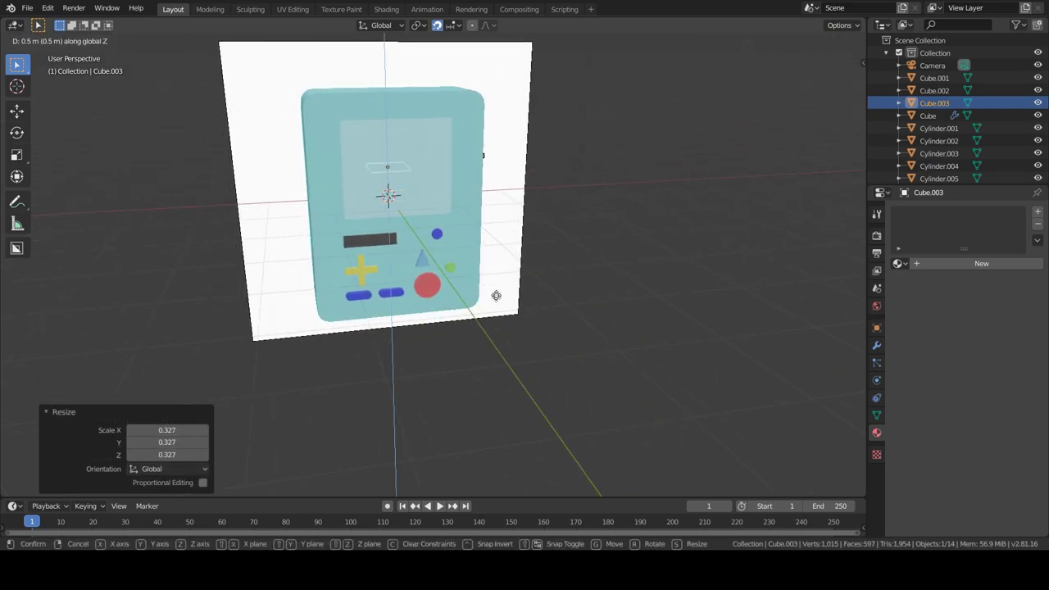
pyautogui.click(501, 362)
pyautogui.moveTo(501, 361); pyautogui.dragTo(508, 344, button='middle')
pyautogui.press('g')
pyautogui.press('y')
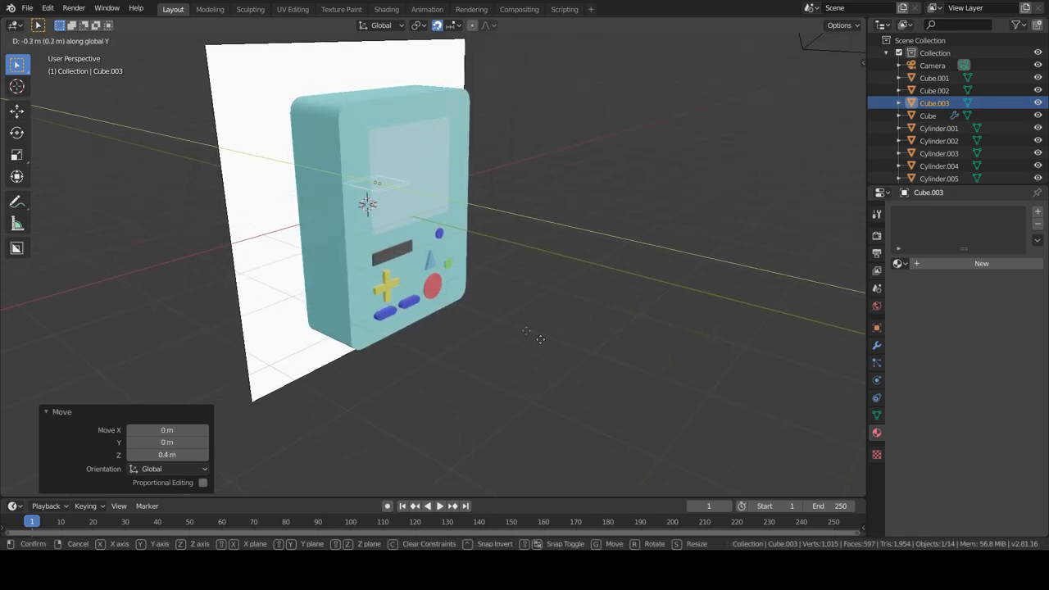
pyautogui.click(687, 410)
pyautogui.moveTo(738, 433); pyautogui.dragTo(526, 281, button='middle')
pyautogui.scroll(5, 526, 281)
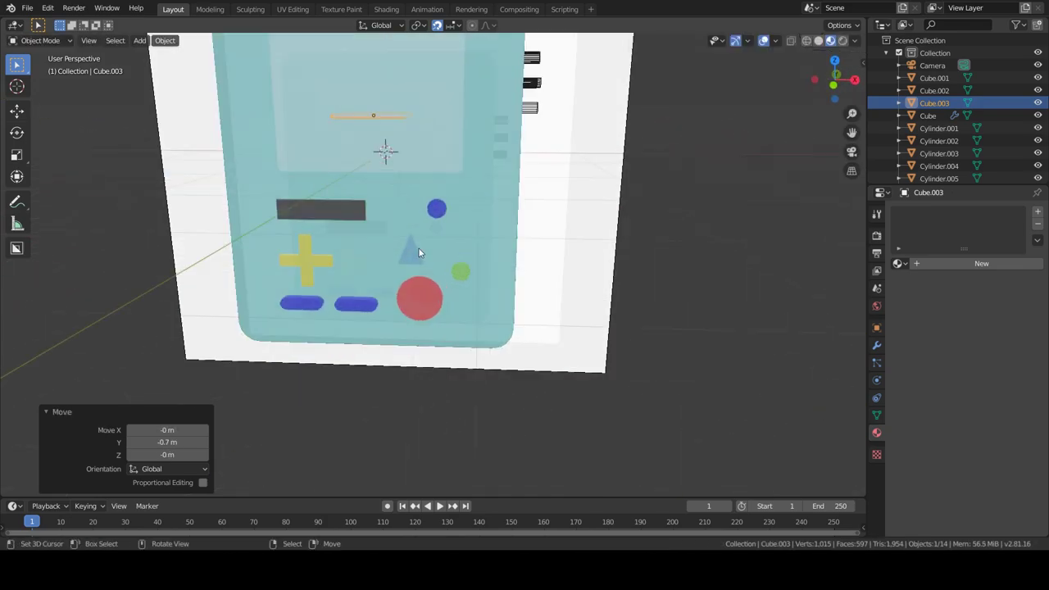
pyautogui.moveTo(370, 153); pyautogui.dragTo(446, 259, button='middle')
pyautogui.hotkey('shift', 'a')
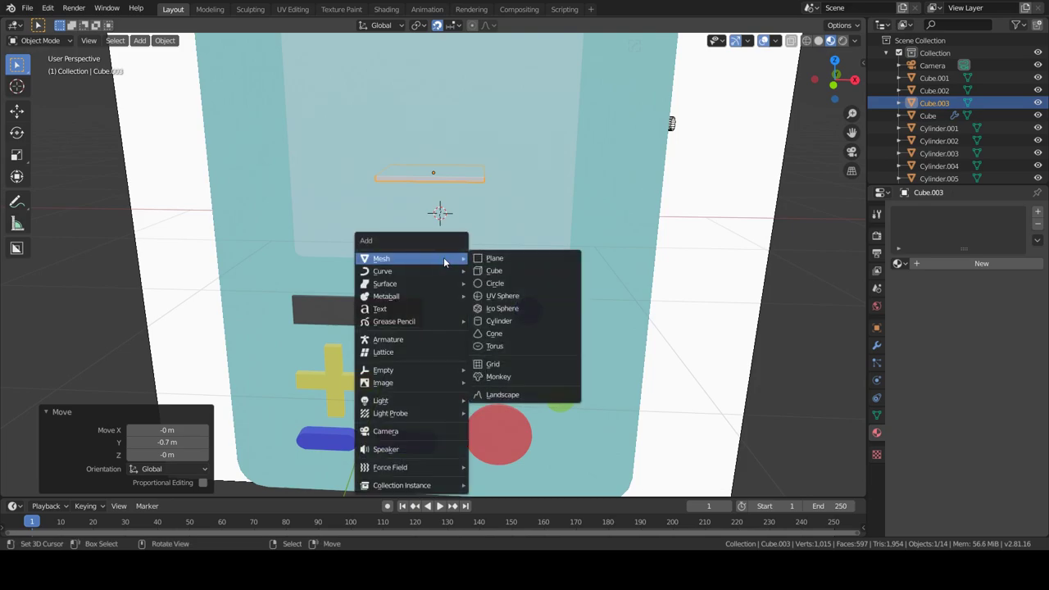
# Add a cylinder, rotate it 90° on X to face front, and shrink it to about a fifth.
pyautogui.click(505, 320)
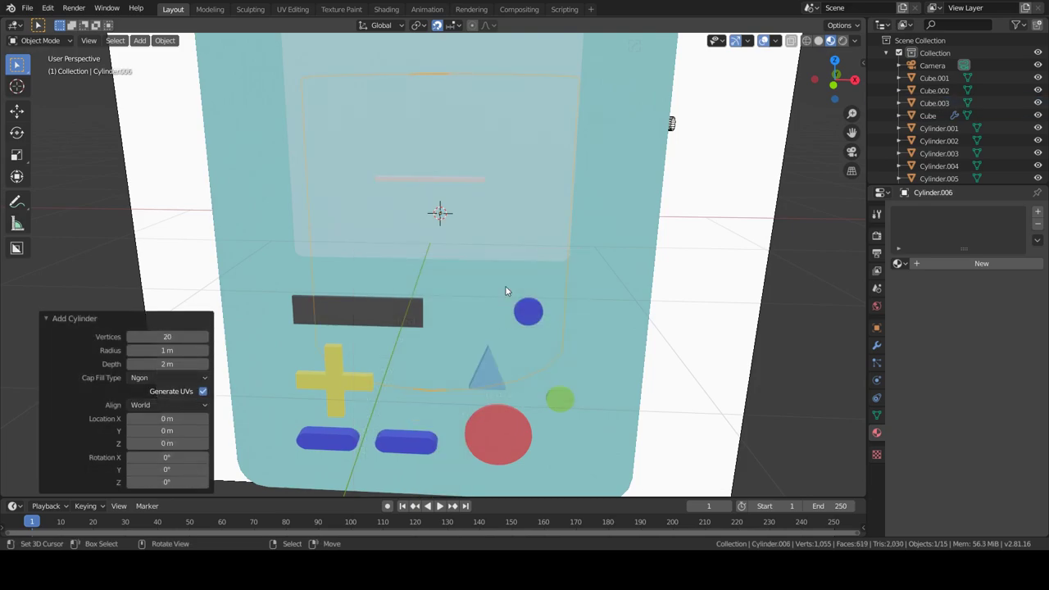
pyautogui.write('rx90')
pyautogui.press('Return')
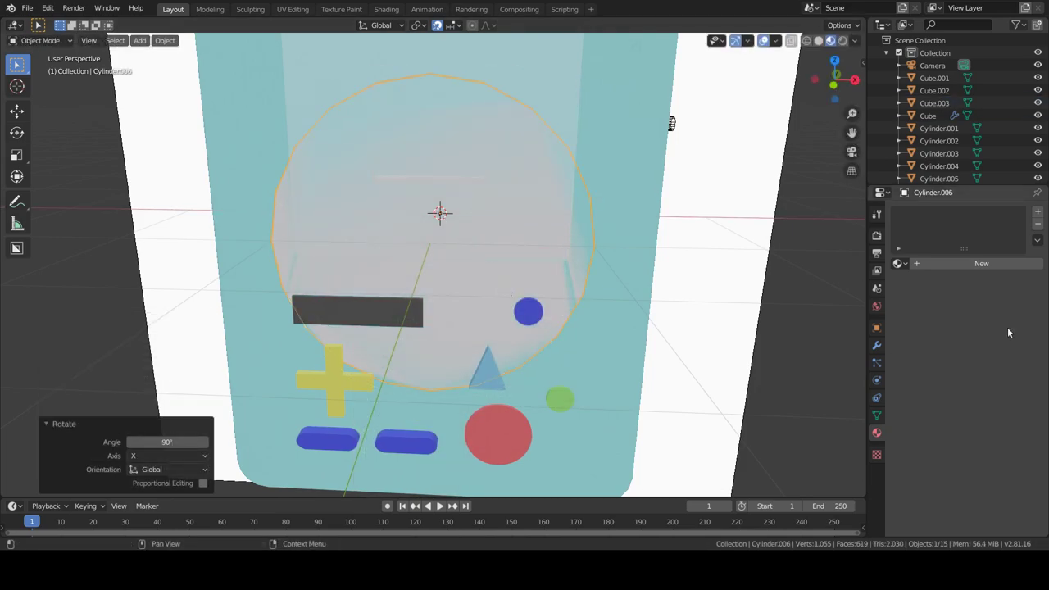
pyautogui.press('s')
pyautogui.click(494, 240)
# Stretch the disc's depth about threefold along Y.
pyautogui.press('s')
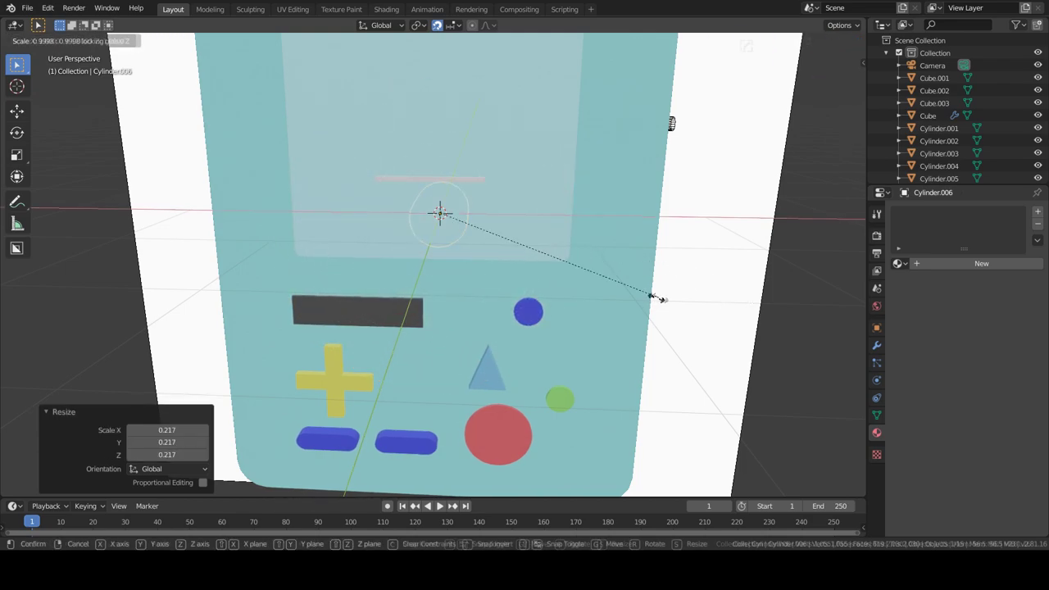
pyautogui.hotkey('shift', 'y')
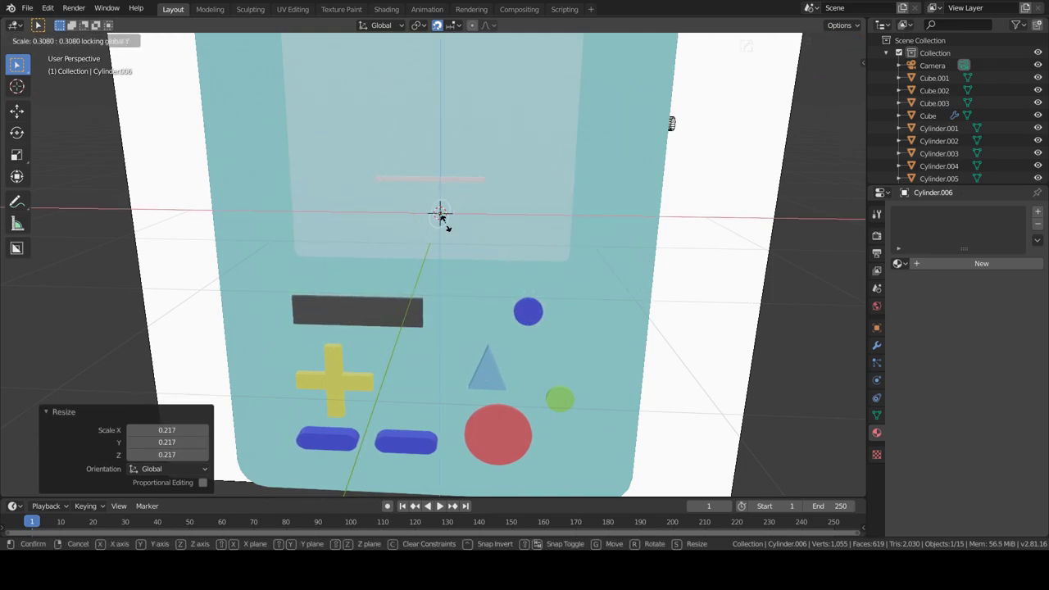
pyautogui.press('y')
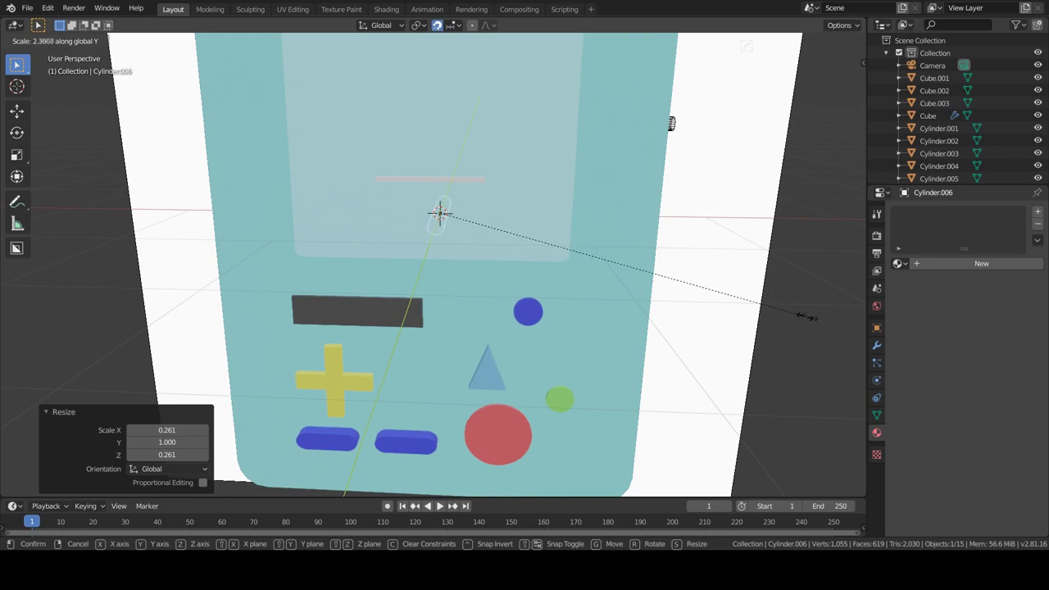
pyautogui.click(48, 357)
pyautogui.moveTo(49, 357); pyautogui.dragTo(398, 328, button='middle')
# Move the disc 0.4 m forward along Y and slightly reduce its depth.
pyautogui.press('g')
pyautogui.press('y')
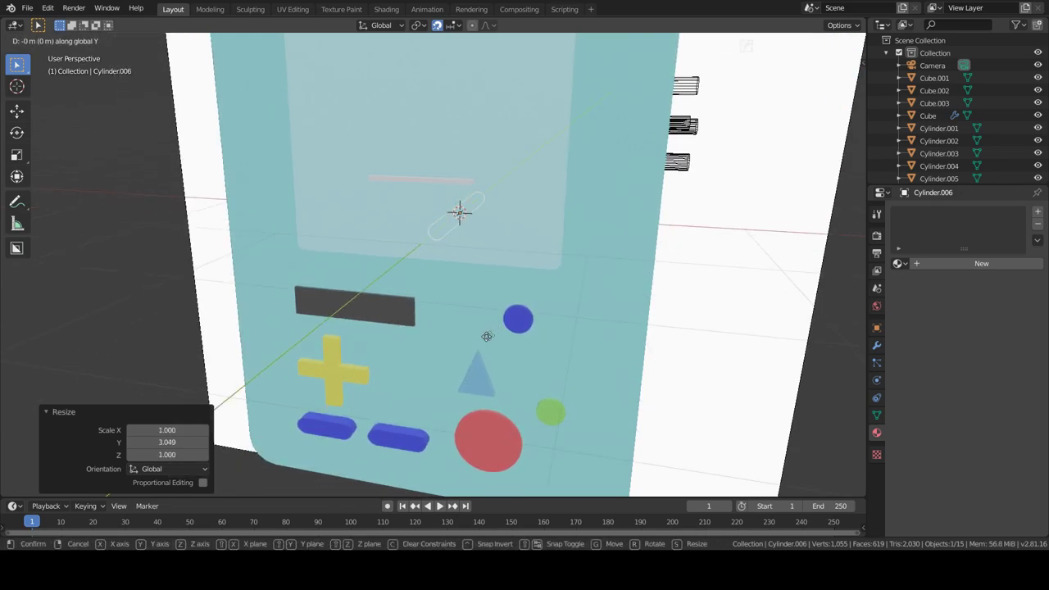
pyautogui.click(585, 282)
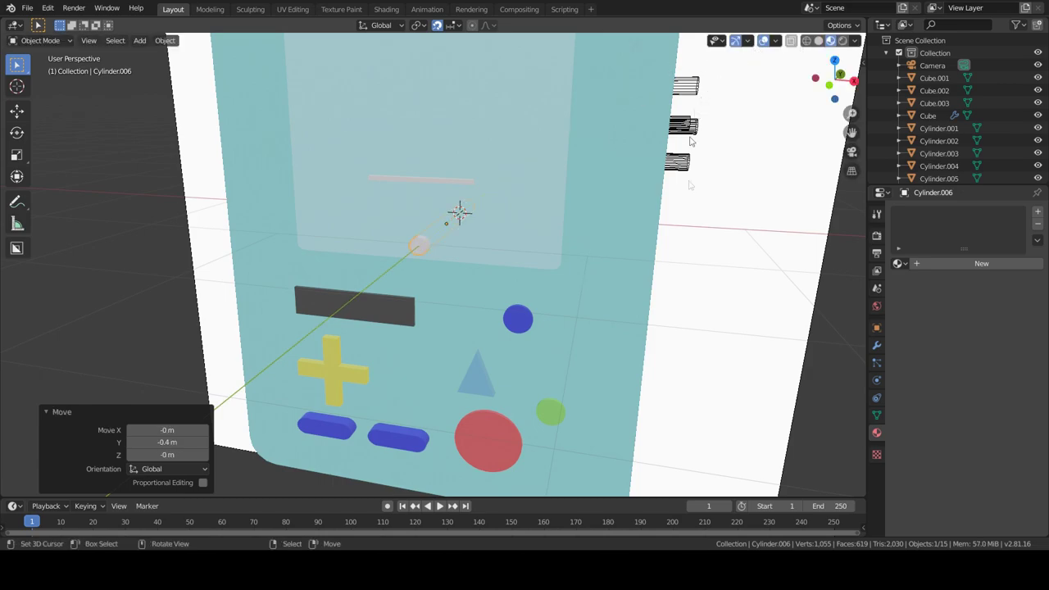
pyautogui.press('s')
pyautogui.press('y')
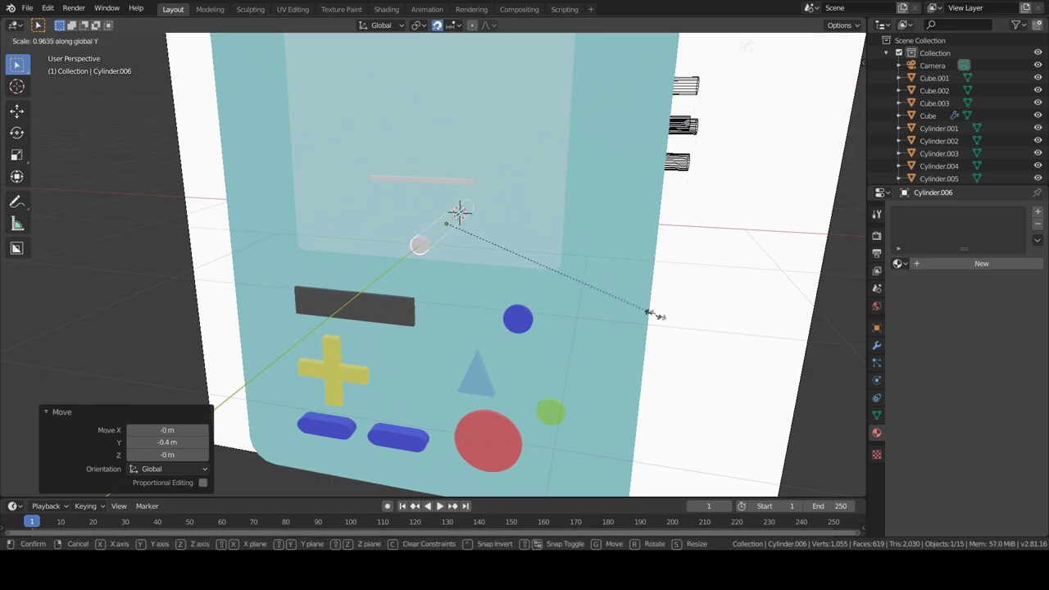
pyautogui.click(574, 288)
# Duplicate the disc upward on Z, delete the lower original, and select the top disc.
pyautogui.moveTo(545, 281)
pyautogui.mouseDown(button='middle')
pyautogui.moveTo(429, 351)
pyautogui.moveTo(499, 327)
pyautogui.mouseUp(button='middle')
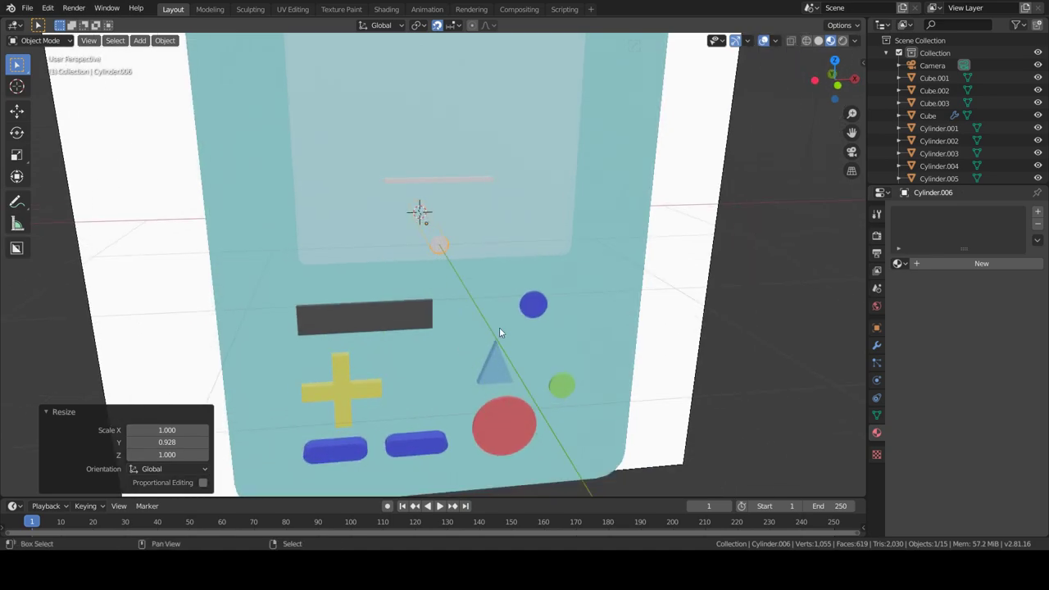
pyautogui.hotkey('shift', 'd')
pyautogui.press('z')
pyautogui.click(468, 194)
pyautogui.click(438, 241)
pyautogui.press('Delete')
pyautogui.click(439, 95)
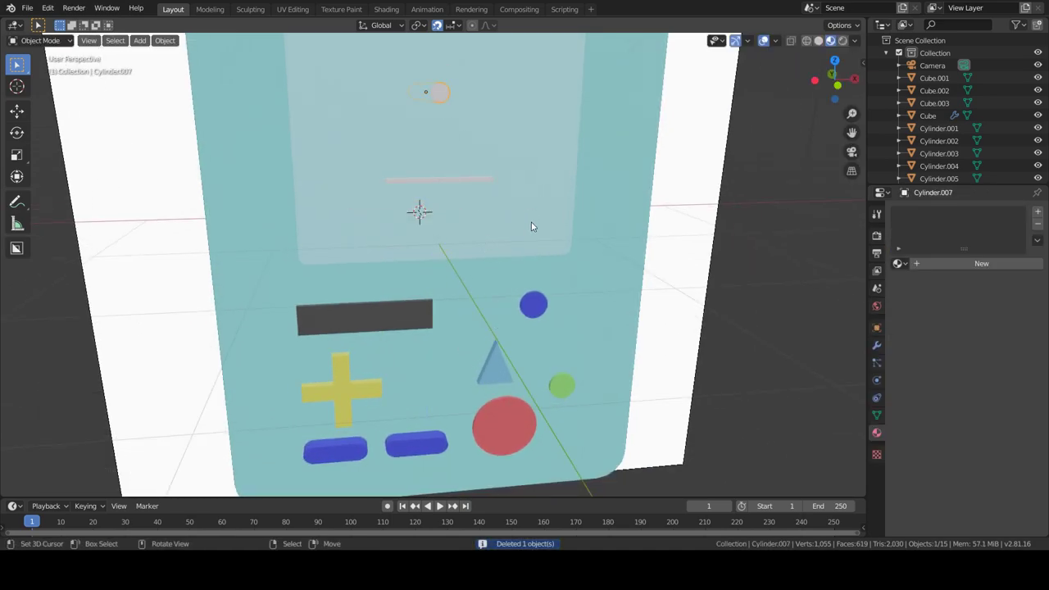
# Shift the eye disc 0.4 m to the left along X.
pyautogui.press('g')
pyautogui.press('x')
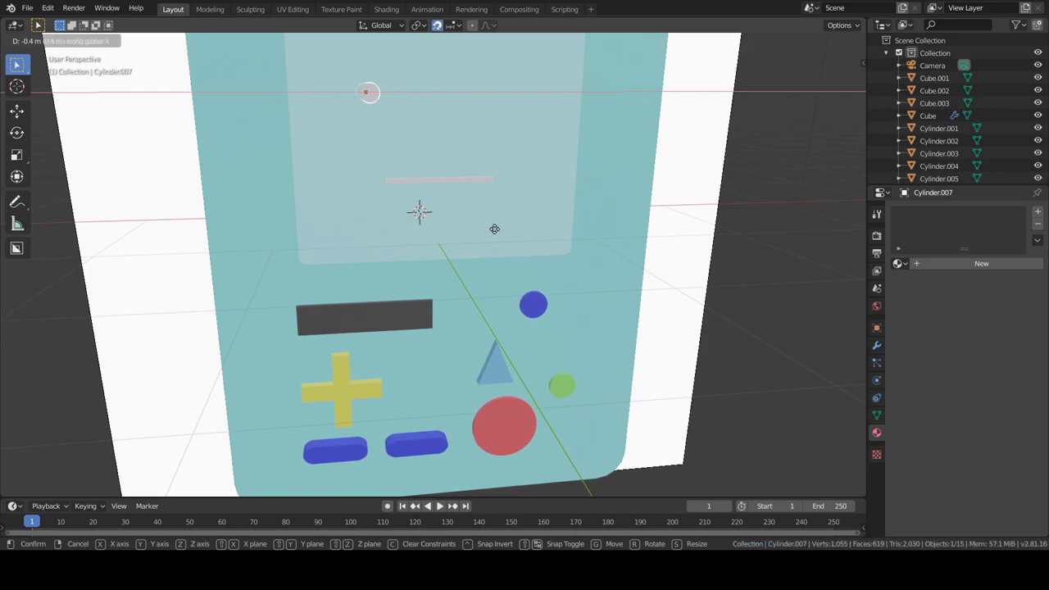
pyautogui.click(494, 228)
pyautogui.press('g')
pyautogui.press('z')
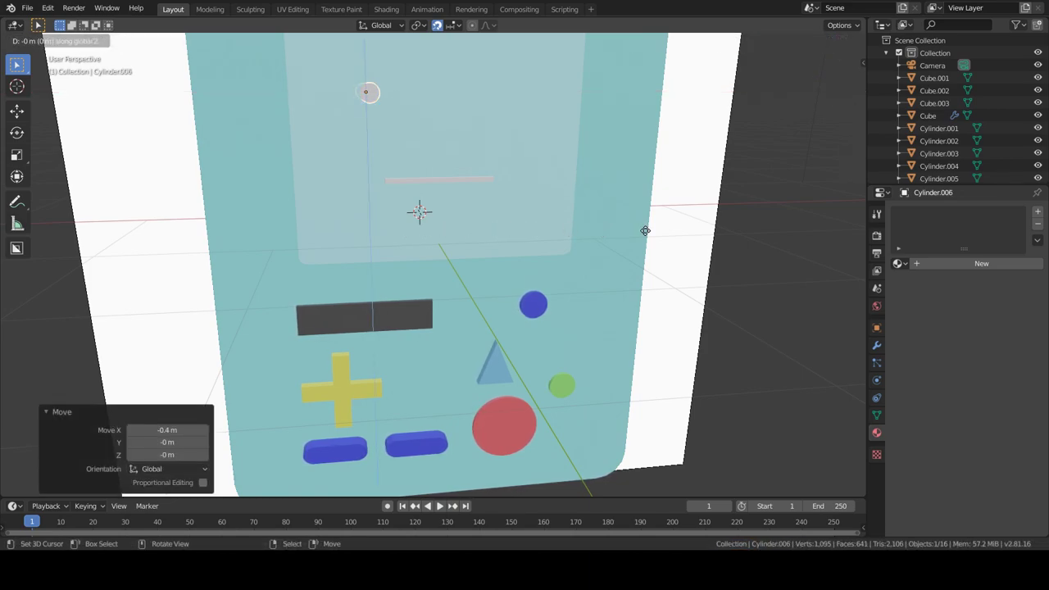
pyautogui.press('Escape')
# Duplicate the eye 1 m to the right and fine-tune the copy's X position.
pyautogui.hotkey('shift', 'd')
pyautogui.write('x1')
pyautogui.press('Return')
pyautogui.moveTo(629, 234); pyautogui.dragTo(569, 257, button='middle')
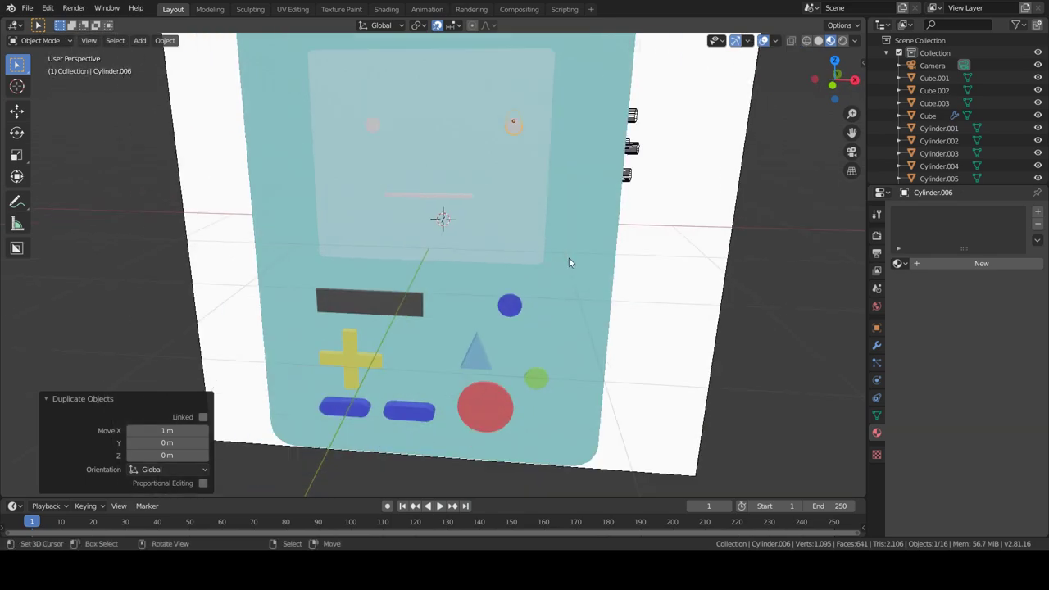
pyautogui.press('g')
pyautogui.press('x')
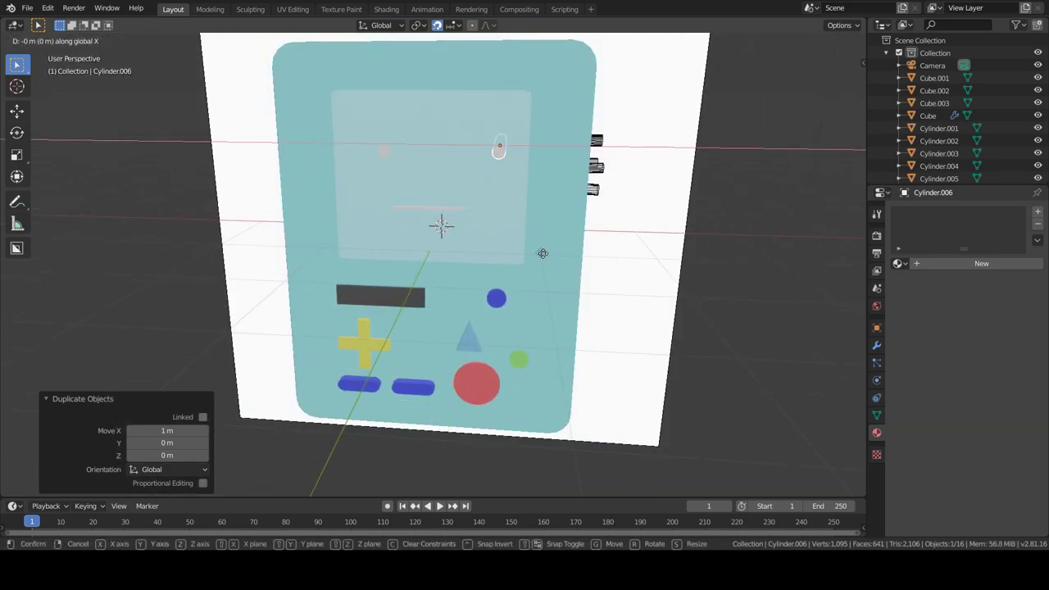
pyautogui.click(441, 226)
# Move the other eye disc to the right.
pyautogui.hotkey('shift', 'd')
pyautogui.press('Escape')
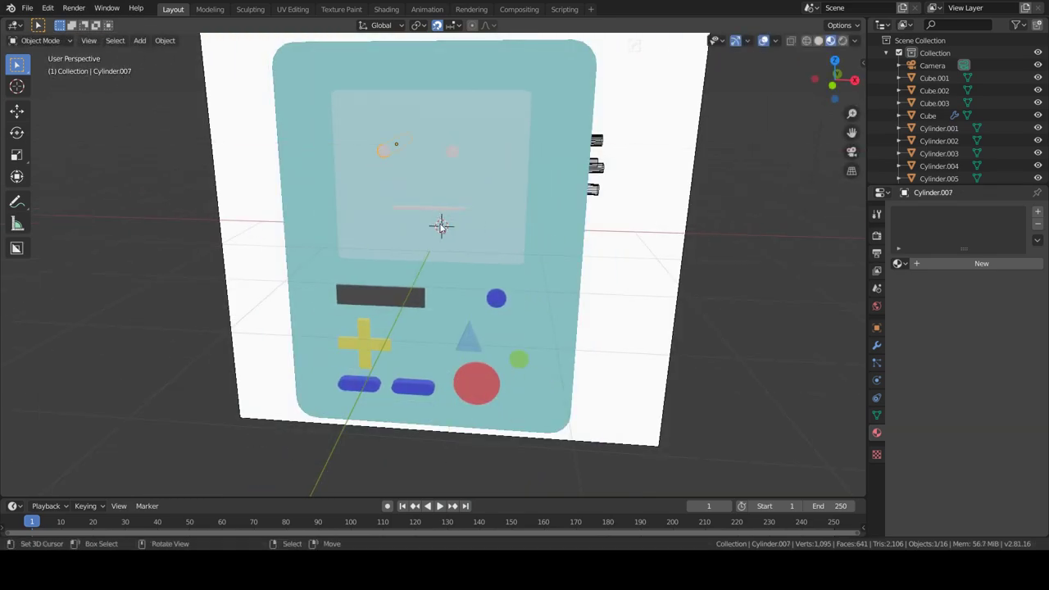
pyautogui.press('g')
pyautogui.click(549, 227)
# Select the mouth bar and try a vertical move, then cancel it.
pyautogui.press('Tab')
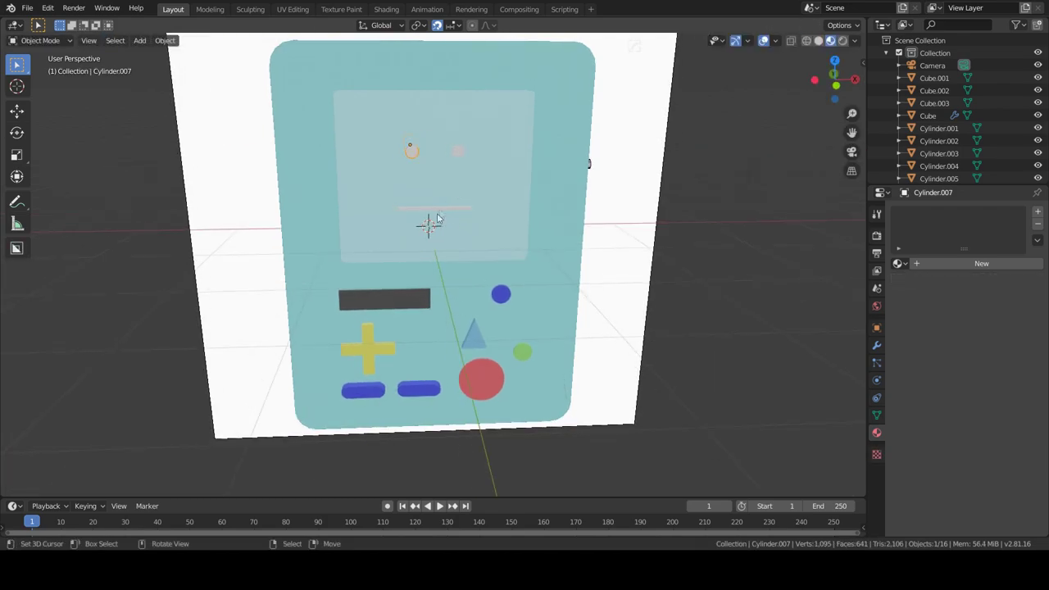
pyautogui.click(439, 216)
pyautogui.press('g')
pyautogui.press('z')
pyautogui.press('Escape')
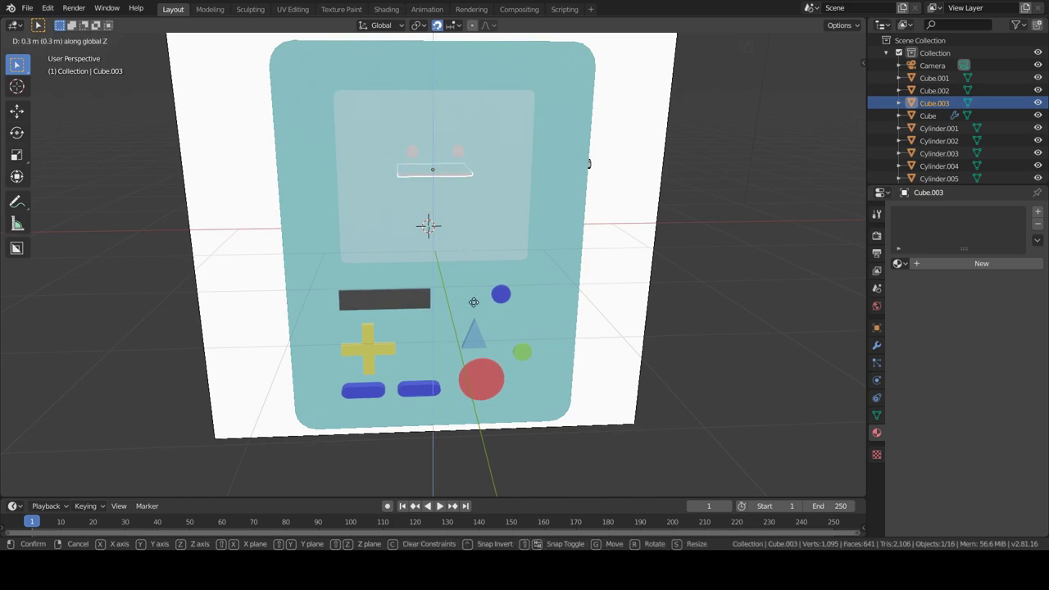
# Shift the left eye further left and the right eye 0.3 m right along X.
pyautogui.click(449, 191)
pyautogui.click(412, 150)
pyautogui.press('g')
pyautogui.press('x')
pyautogui.click(400, 148)
pyautogui.click(461, 153)
pyautogui.press('g')
pyautogui.press('x')
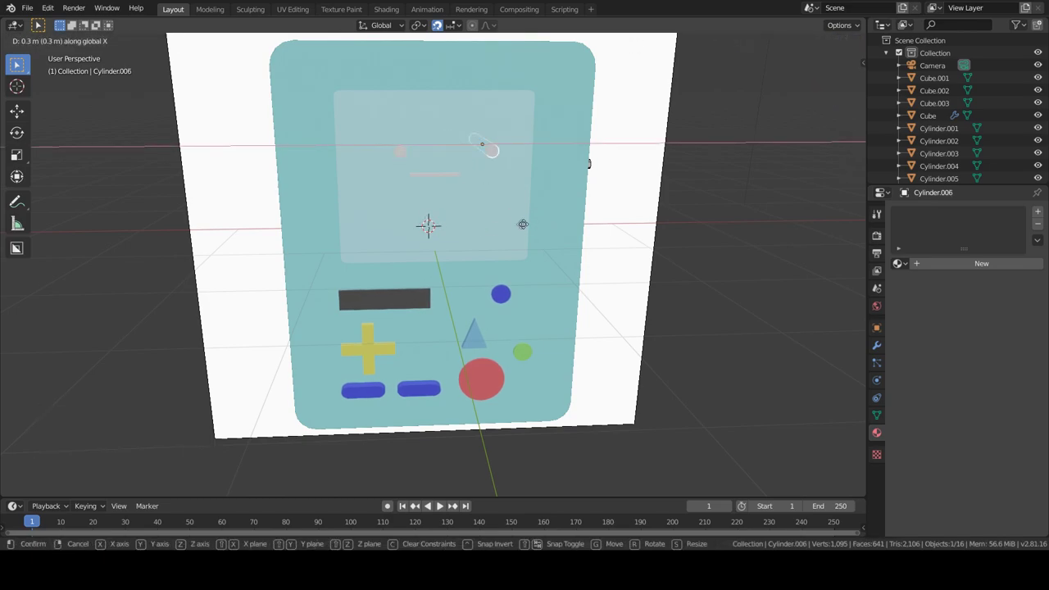
pyautogui.click(478, 218)
# Nudge the left eye along X so both eyes are evenly spaced.
pyautogui.click(400, 149)
pyautogui.press('g')
pyautogui.press('x')
pyautogui.click(463, 239)
pyautogui.moveTo(445, 236)
pyautogui.mouseDown(button='middle')
pyautogui.moveTo(425, 223)
pyautogui.moveTo(422, 180)
pyautogui.mouseUp(button='middle')
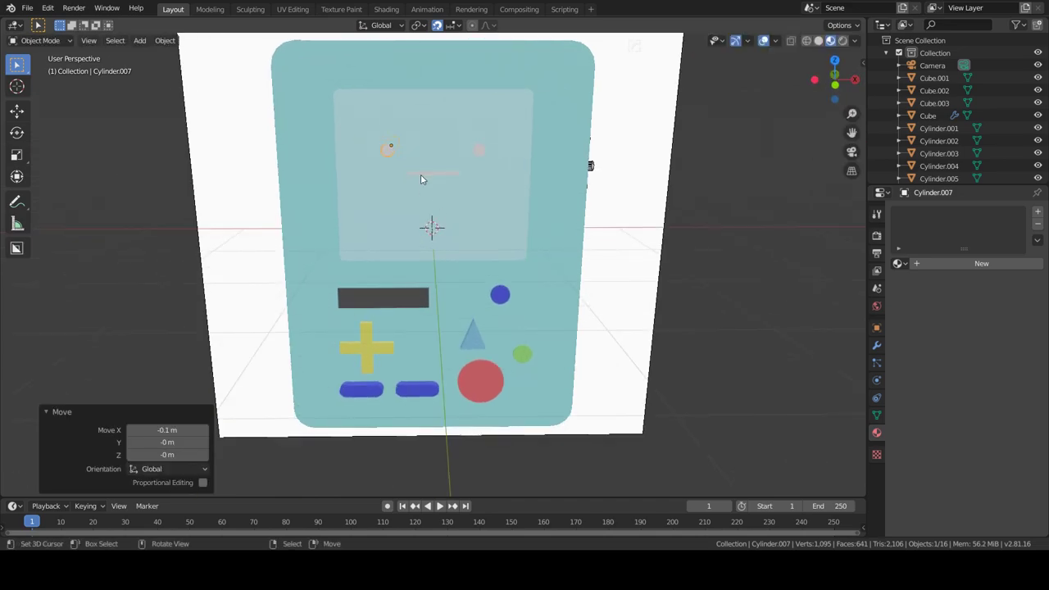
# Assign the dark Material.007 to the mouth bar and the right eye.
pyautogui.click(433, 172)
pyautogui.click(899, 263)
pyautogui.click(820, 354)
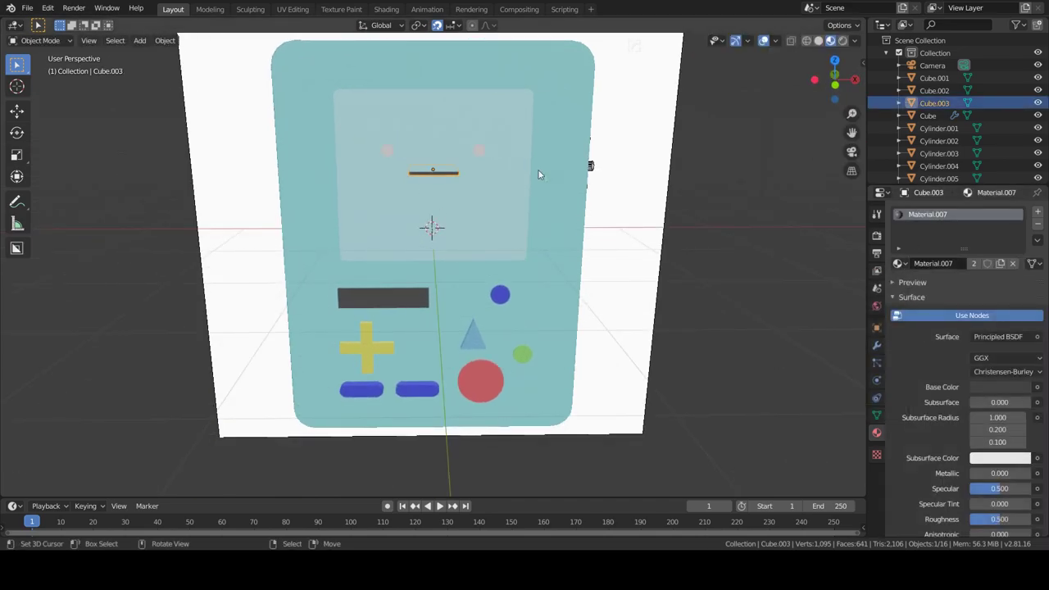
pyautogui.click(482, 155)
pyautogui.click(899, 263)
pyautogui.click(820, 354)
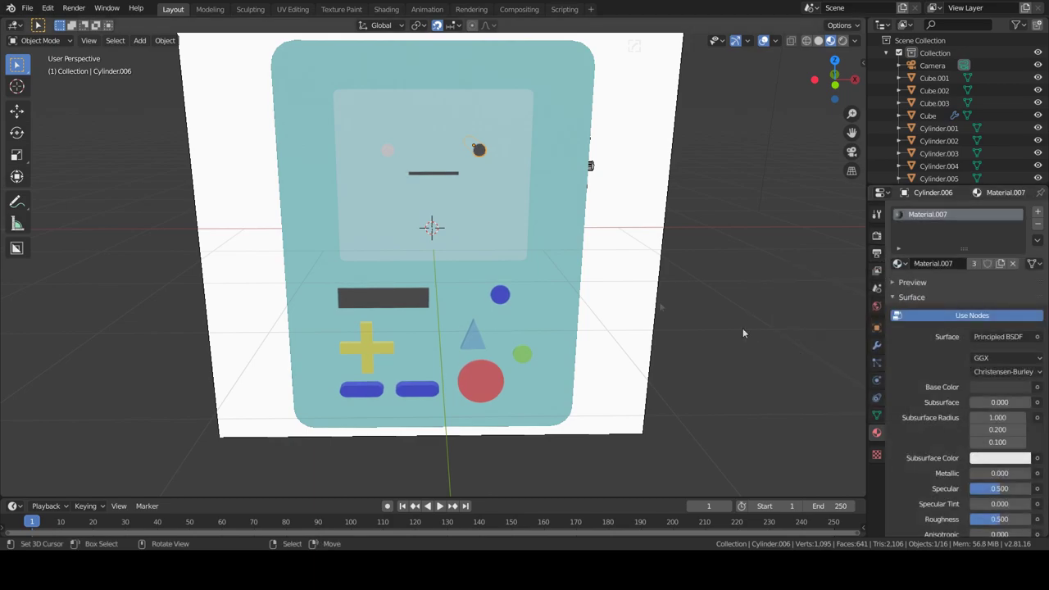
# Give the left eye Material.007 too and switch to the camera view.
pyautogui.click(387, 152)
pyautogui.click(899, 263)
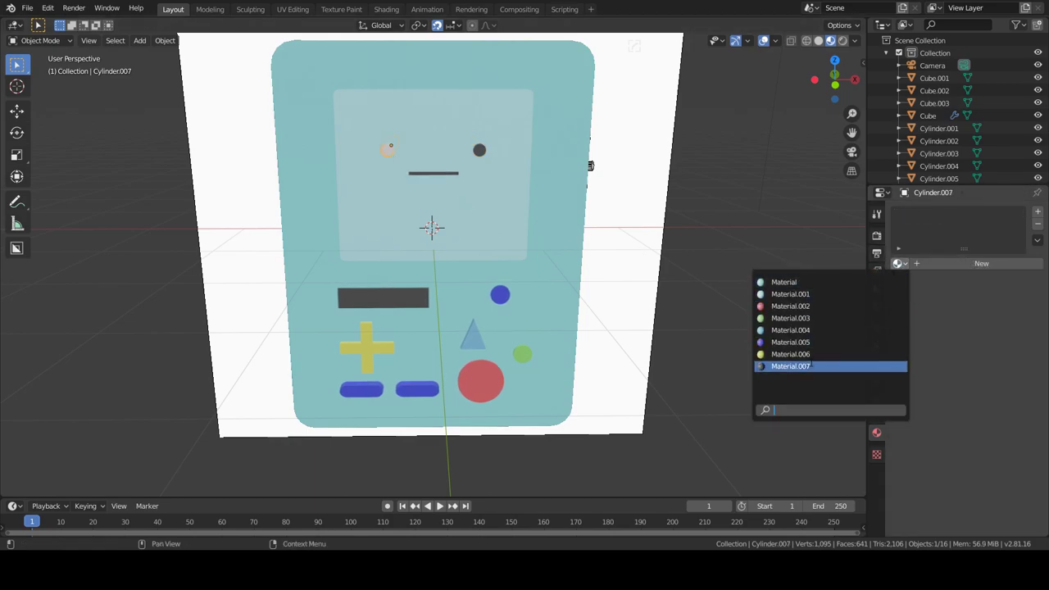
pyautogui.click(820, 366)
pyautogui.moveTo(525, 304); pyautogui.dragTo(555, 306, button='middle')
pyautogui.press('Tab')
pyautogui.press('Tab')
pyautogui.press('KP_0')
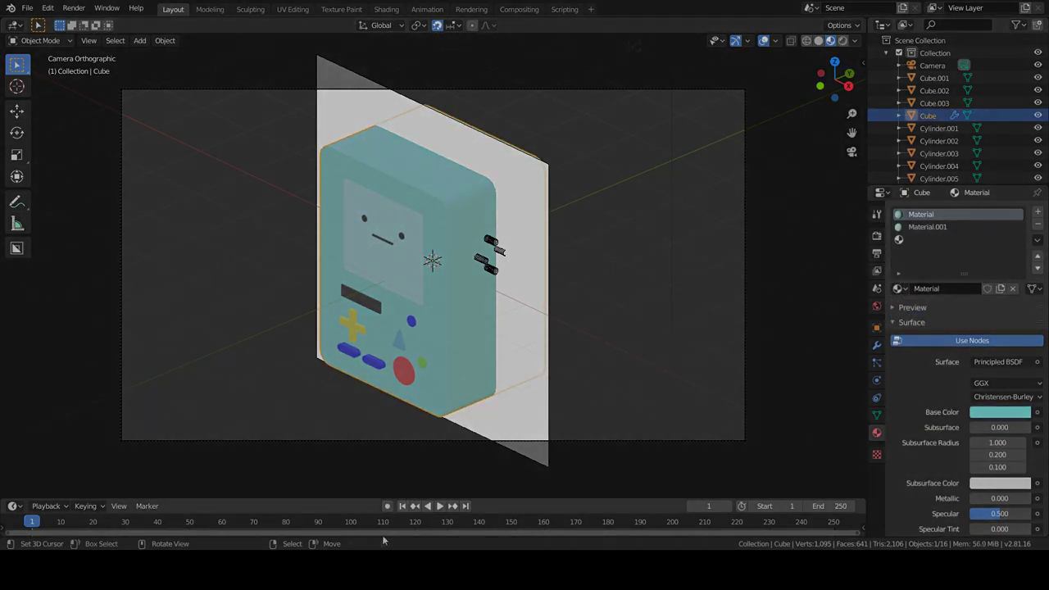